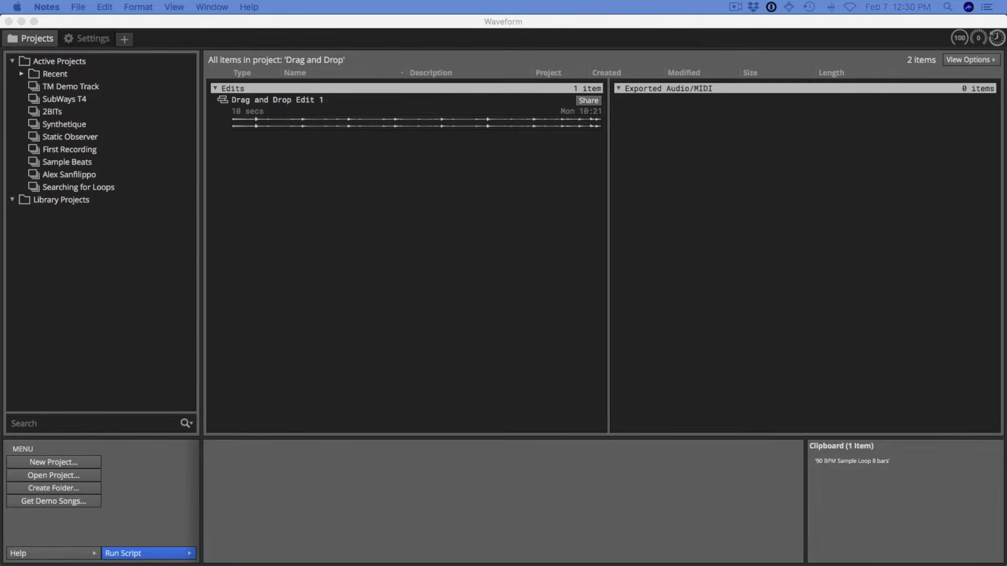
- Create a new project named Basic Audio Editing without a template and open its first edit
click(124, 41)
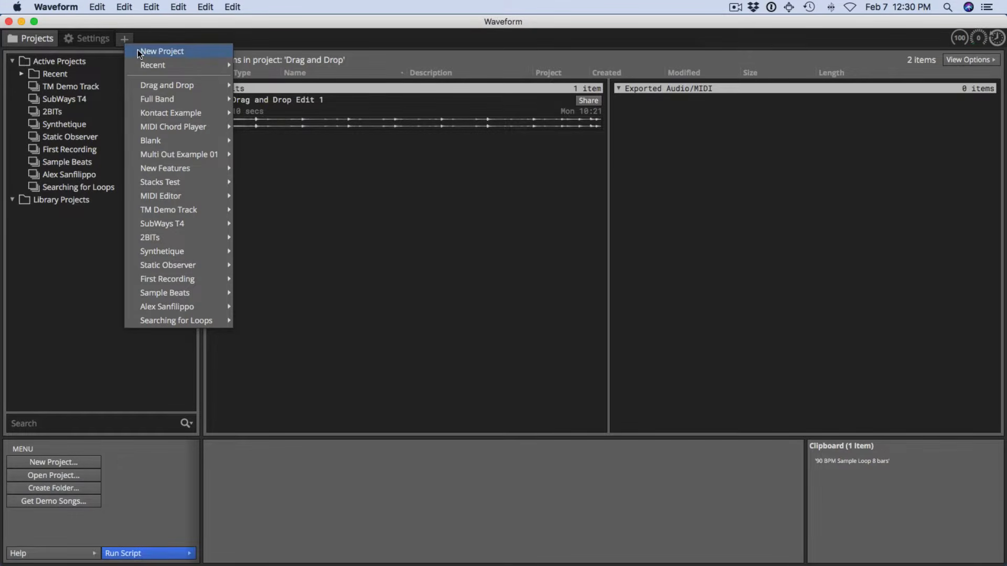
click(139, 52)
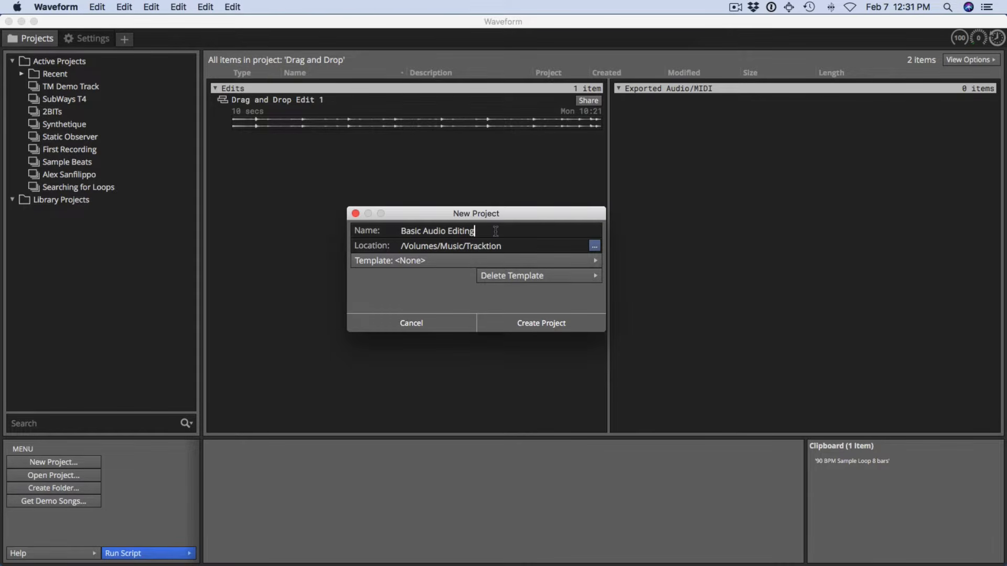
click(522, 330)
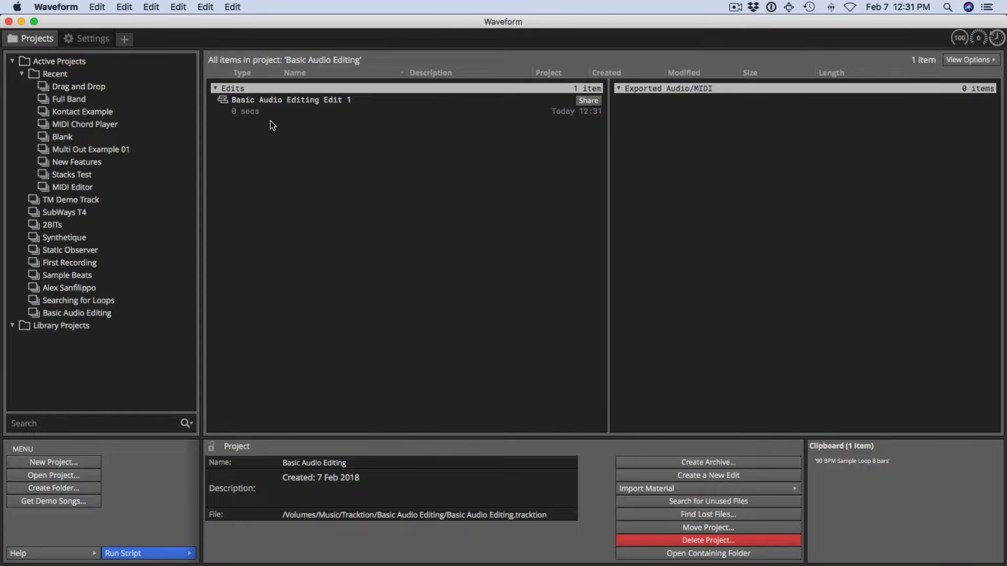
double_click(247, 102)
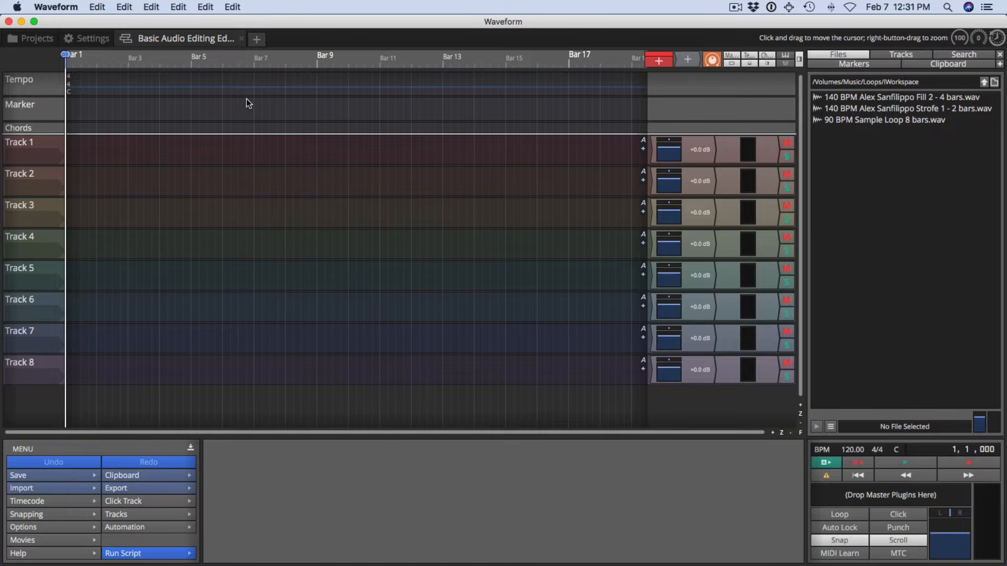
- Delete Tracks 2 to 8 from the edit and enlarge the height of Track 1
click(19, 178)
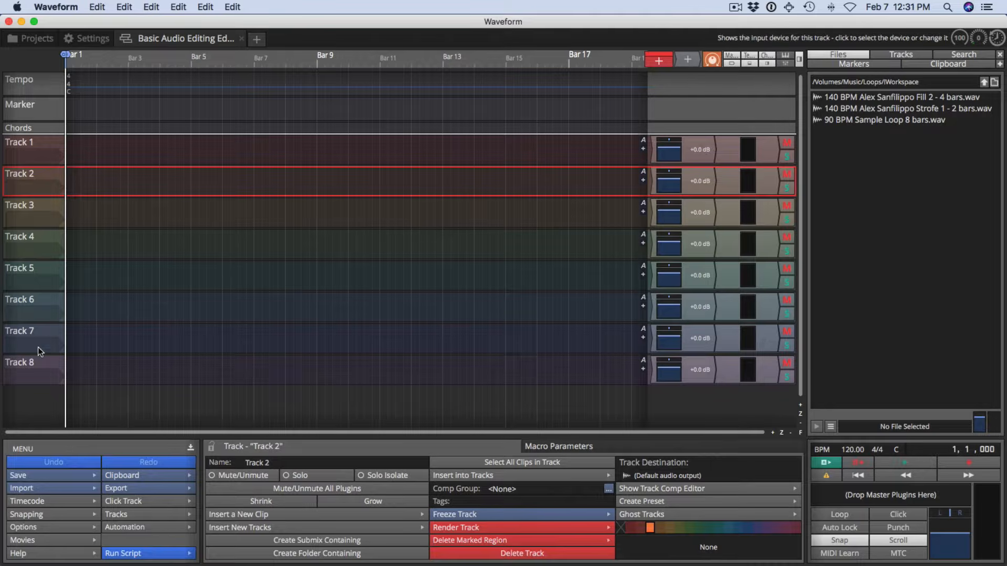
shift+click(31, 364)
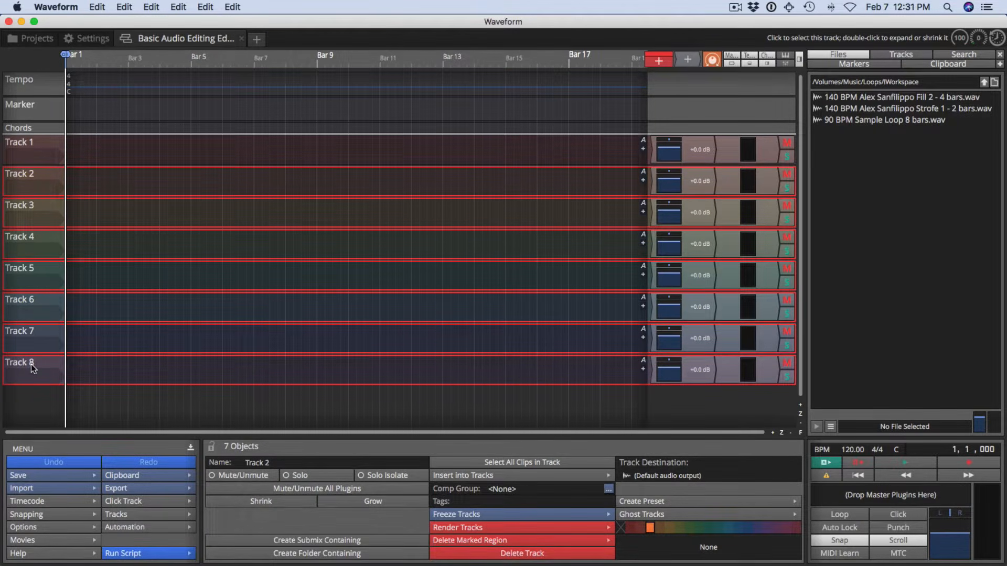
key(Delete)
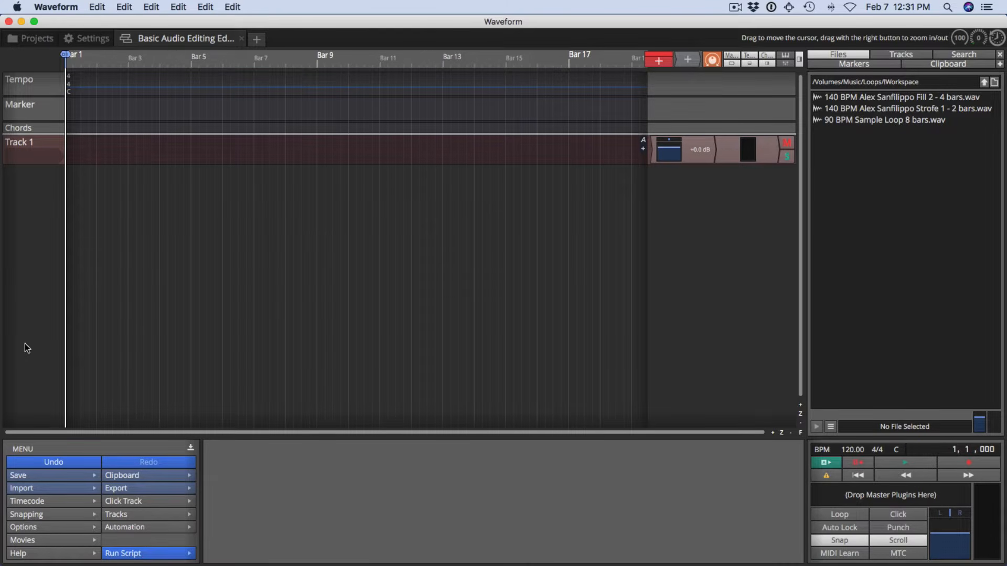
drag(40, 169, 40, 228)
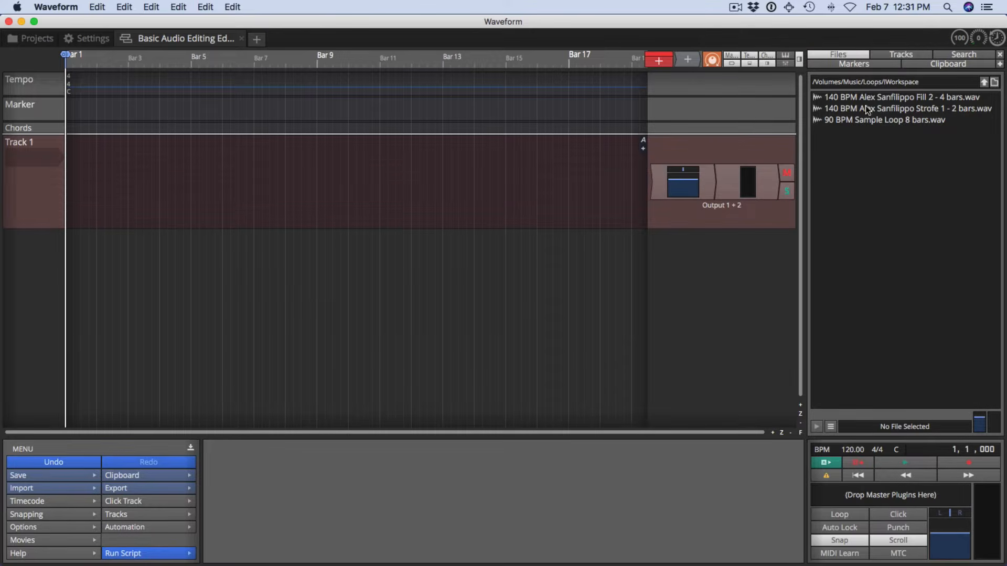
- Search the loops by the artist's first name and place the 140 BPM Strofe 1 - 2 bars loop at the start of Track 1
click(963, 55)
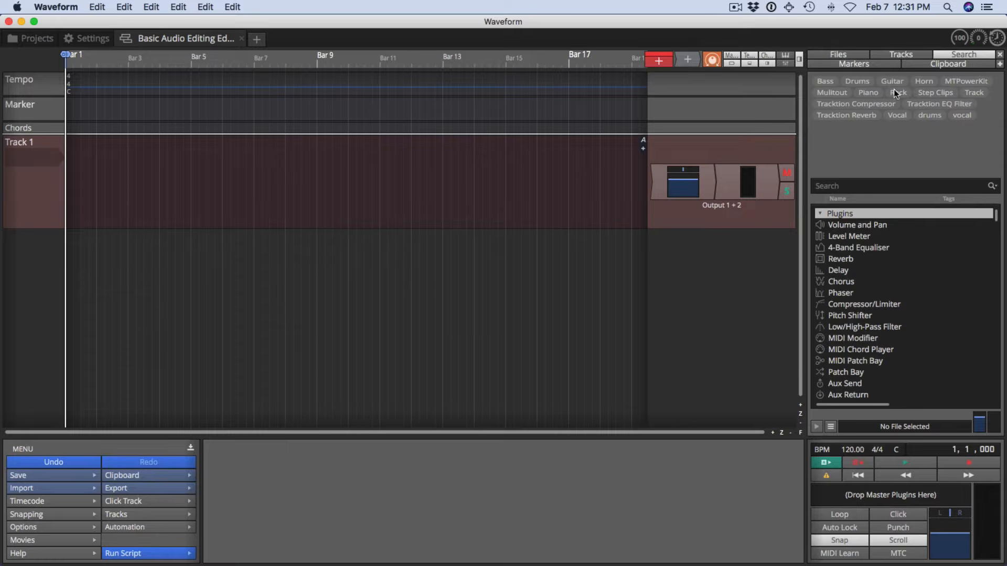
click(865, 185)
text(alex)
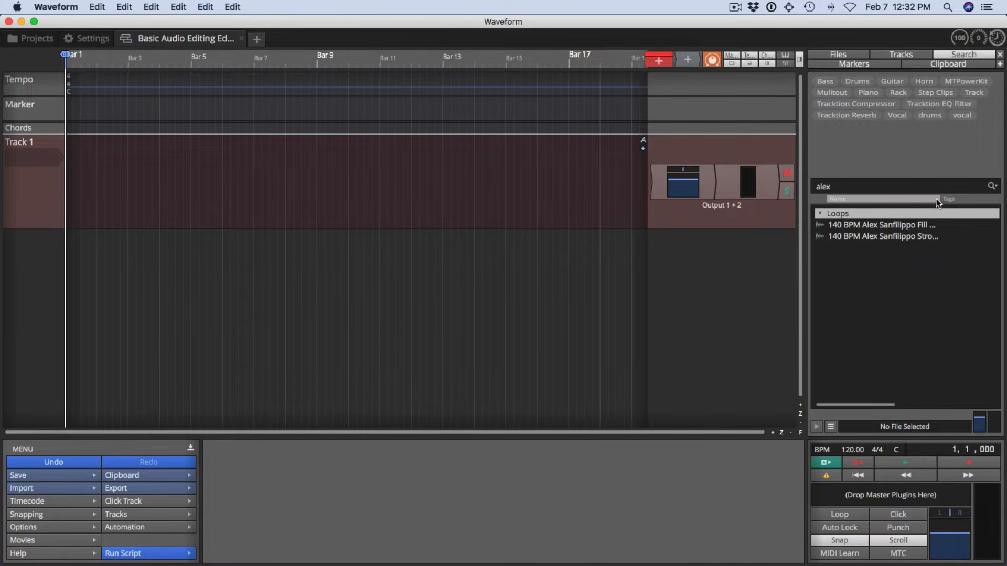
drag(940, 203, 990, 201)
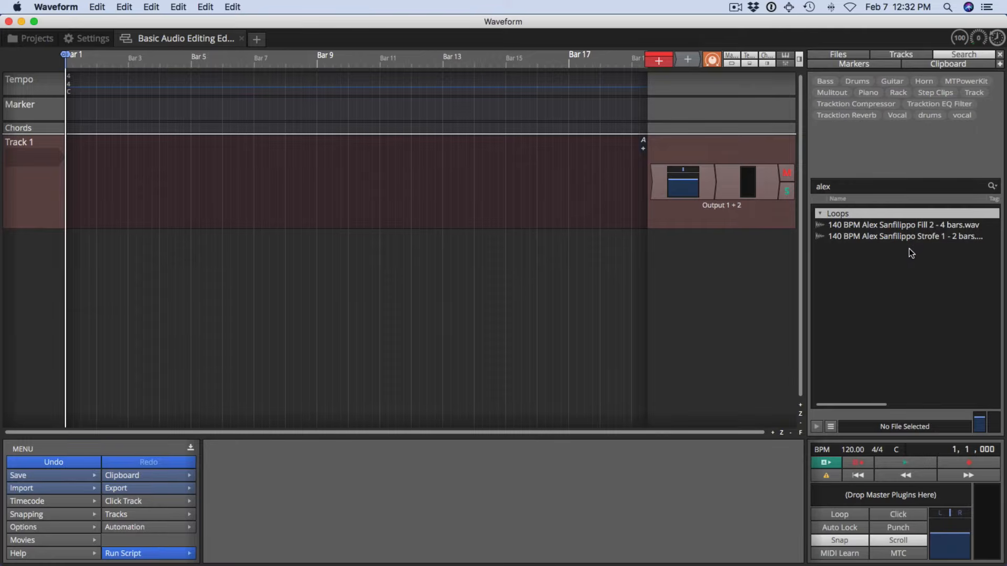
drag(901, 241, 70, 182)
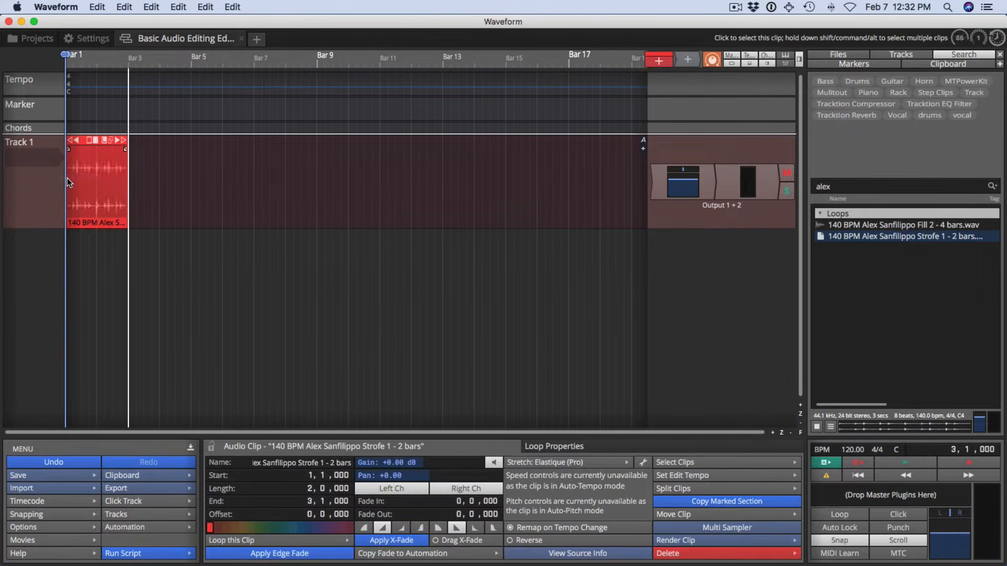
- Zoom in on the loop clip, fit the arrangement to the window and reduce the vertical zoom of Track 1
drag(97, 59, 138, 68)
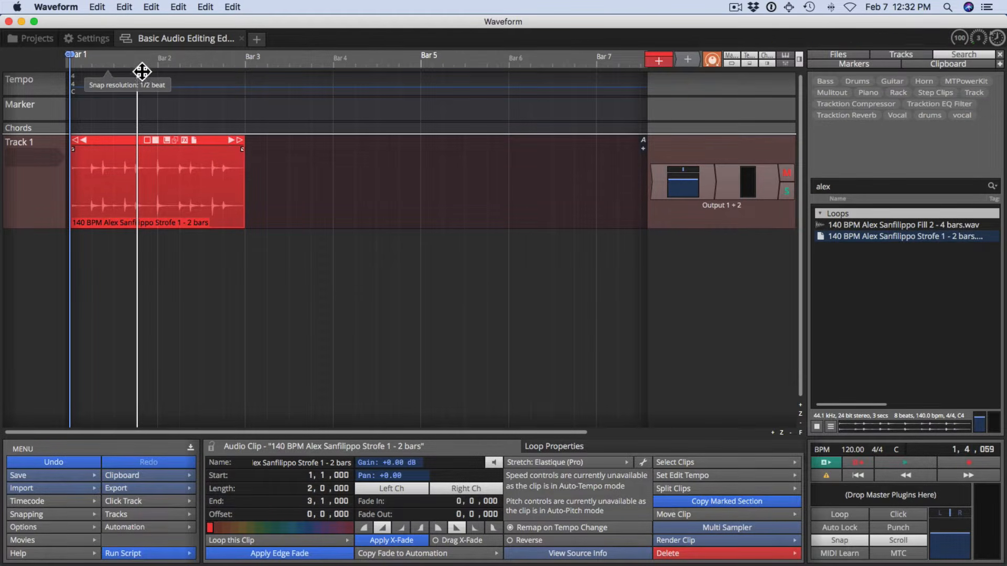
drag(142, 68, 94, 74)
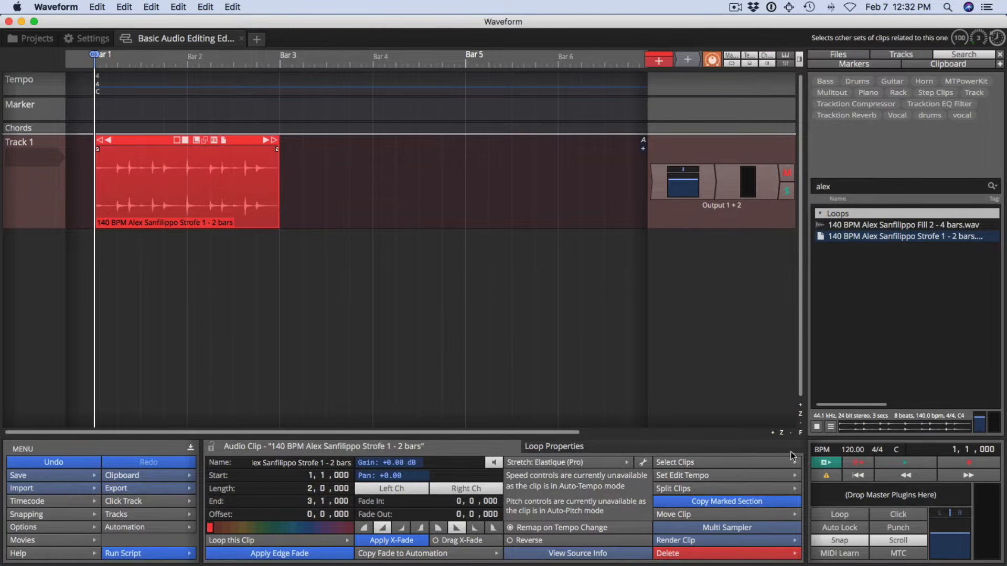
click(800, 435)
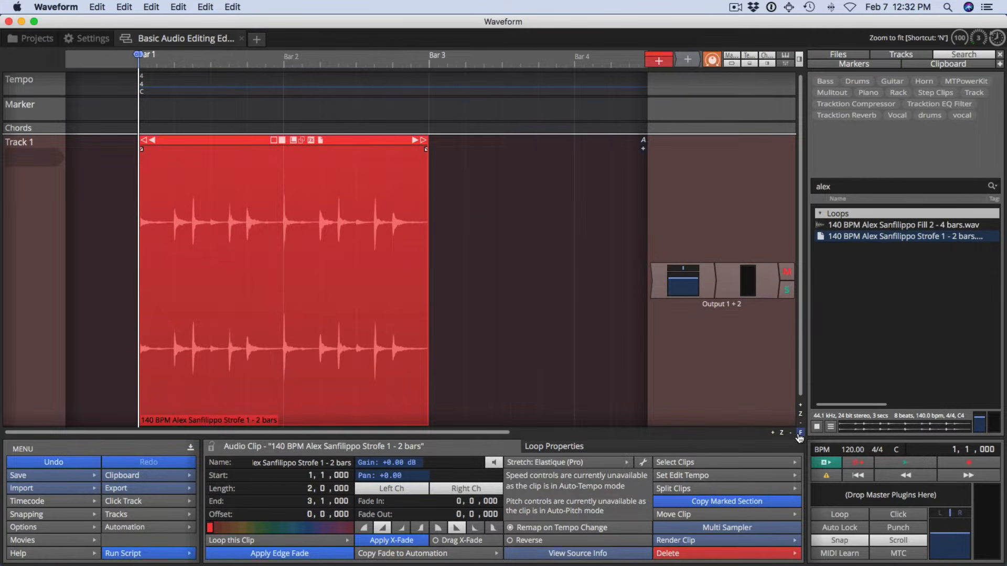
click(801, 425)
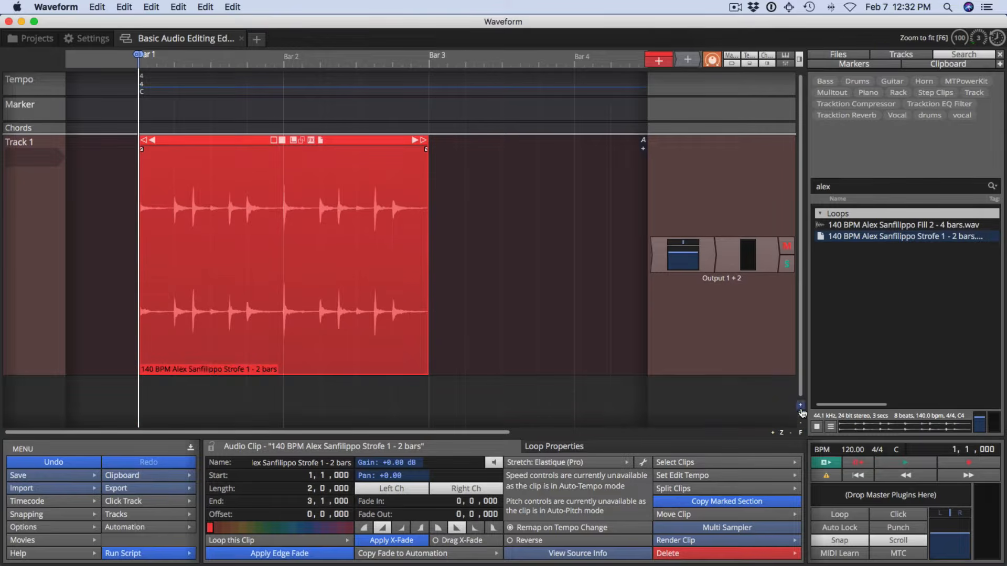
click(801, 417)
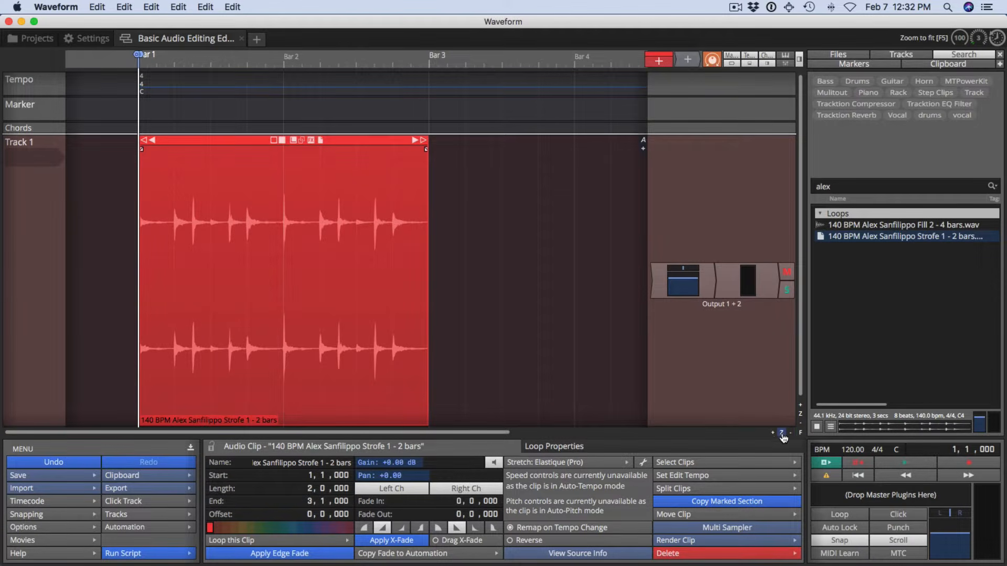
click(802, 425)
click(802, 425)
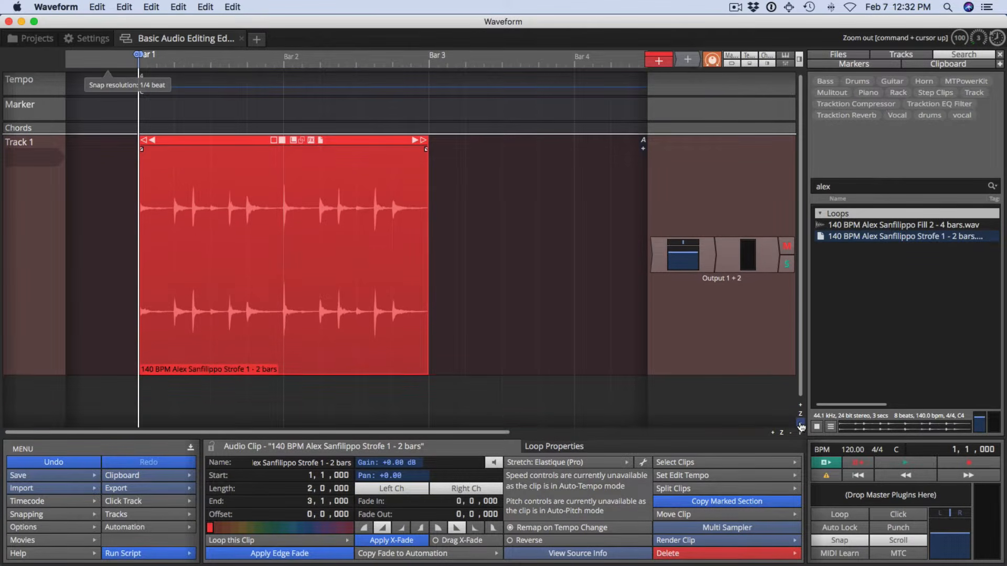
click(802, 426)
click(801, 425)
click(801, 426)
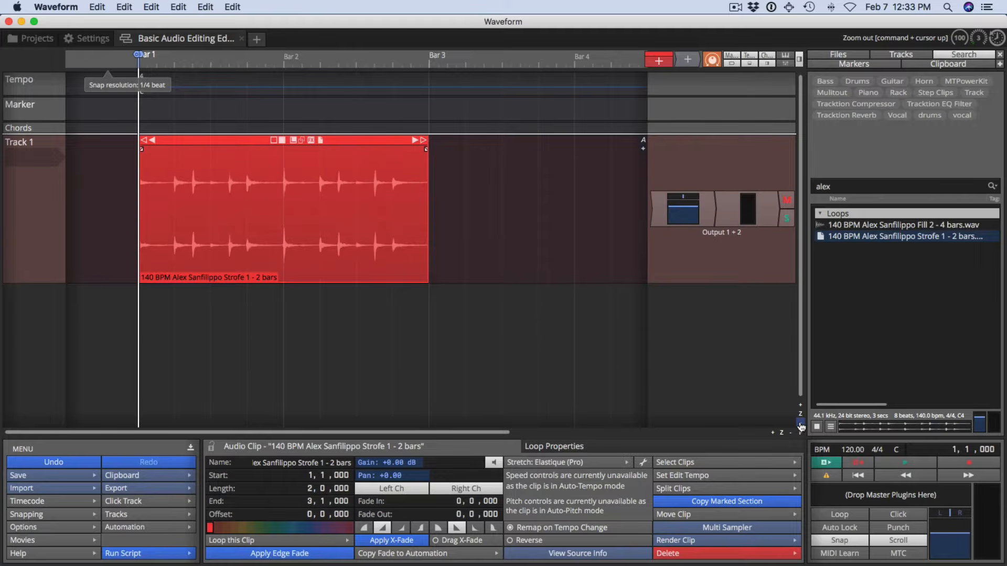
click(801, 426)
click(801, 426)
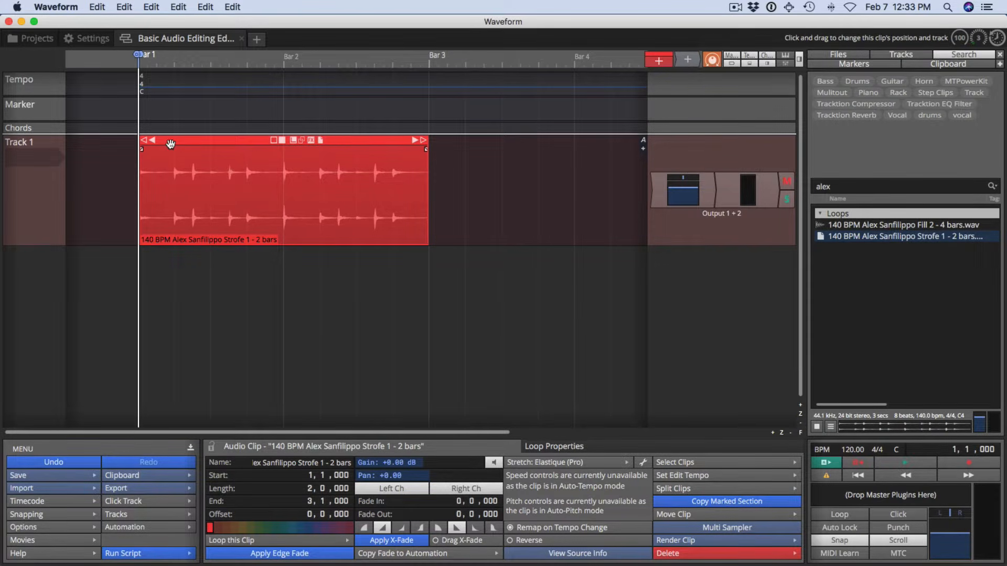
- Move the loop clip on Track 1 so that it starts at bar 2
drag(170, 144, 322, 130)
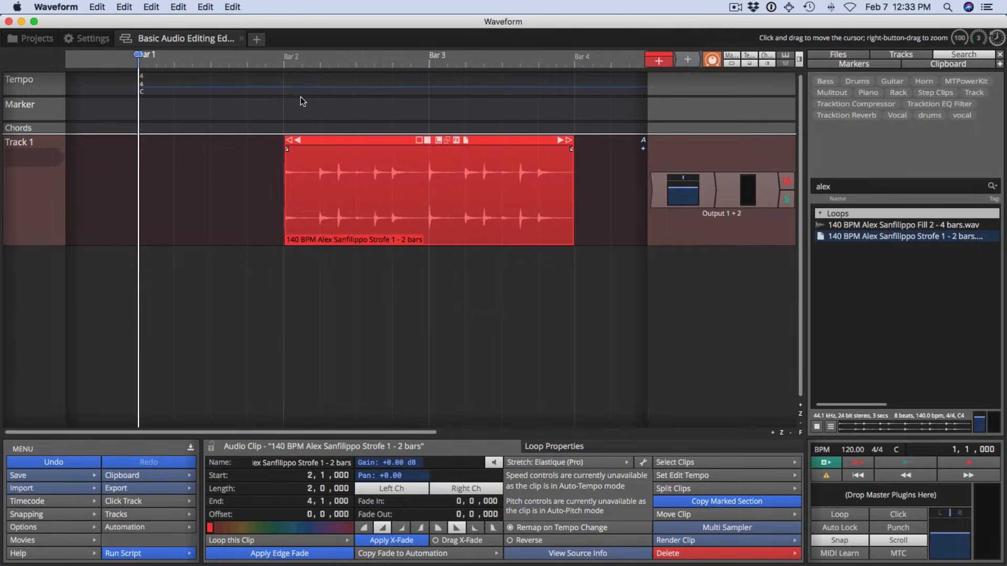
mouse_move(365, 139)
mouse_down()
mouse_move(196, 140)
mouse_move(370, 136)
mouse_move(219, 136)
mouse_move(361, 139)
mouse_up()
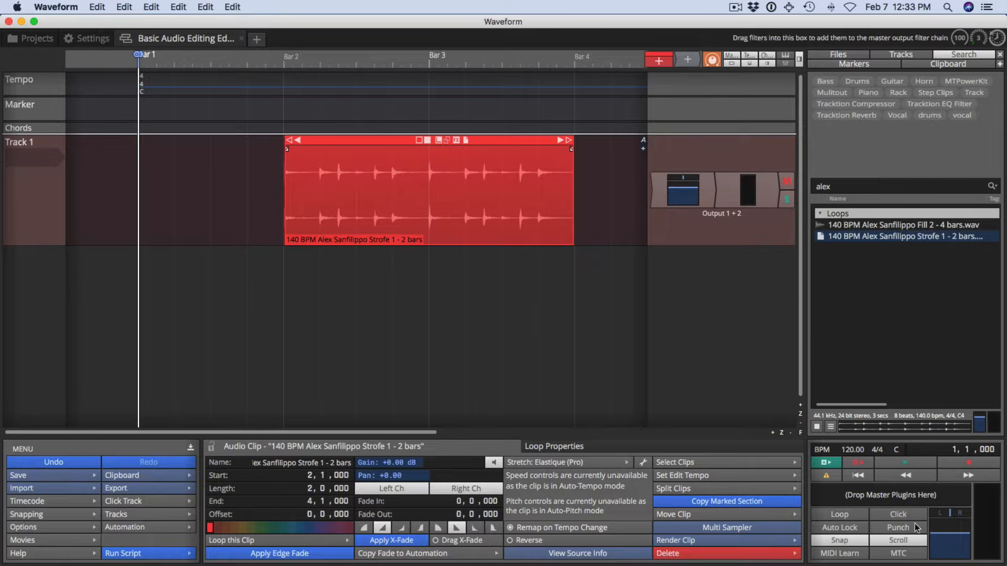
- Toggle snapping off and on again, and move the loop clip back to the start of bar 1
click(833, 542)
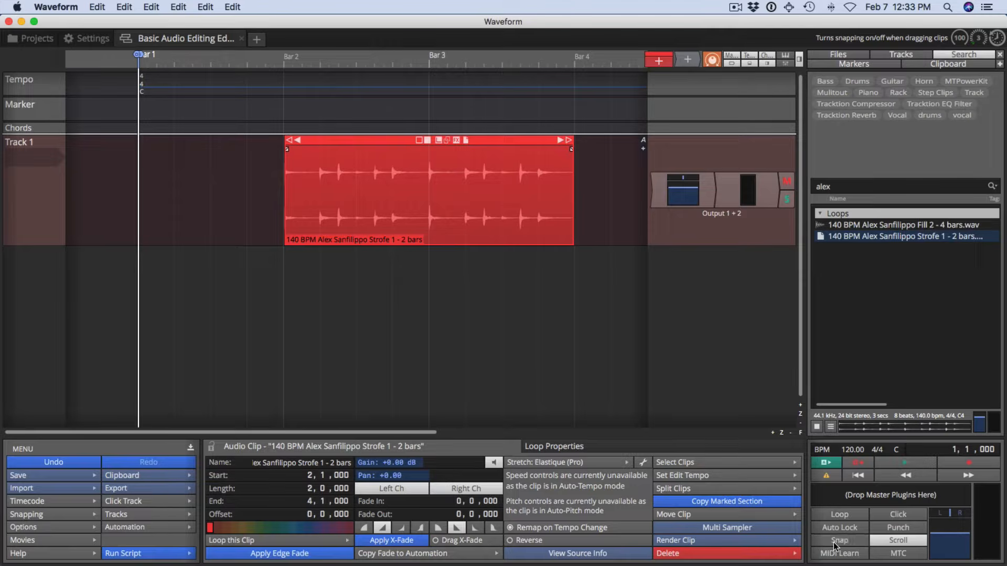
click(833, 542)
click(833, 542)
click(833, 542)
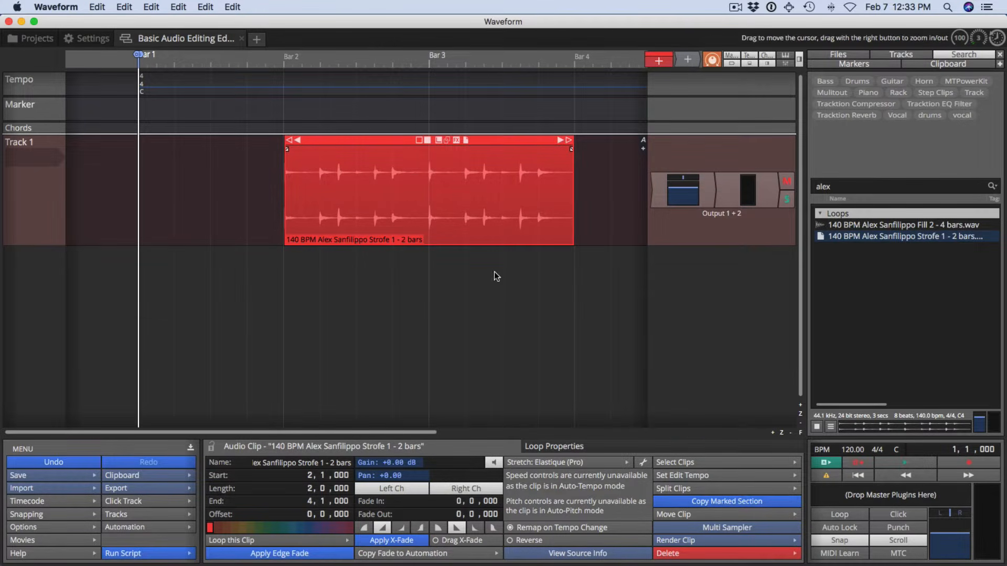
drag(366, 143, 176, 156)
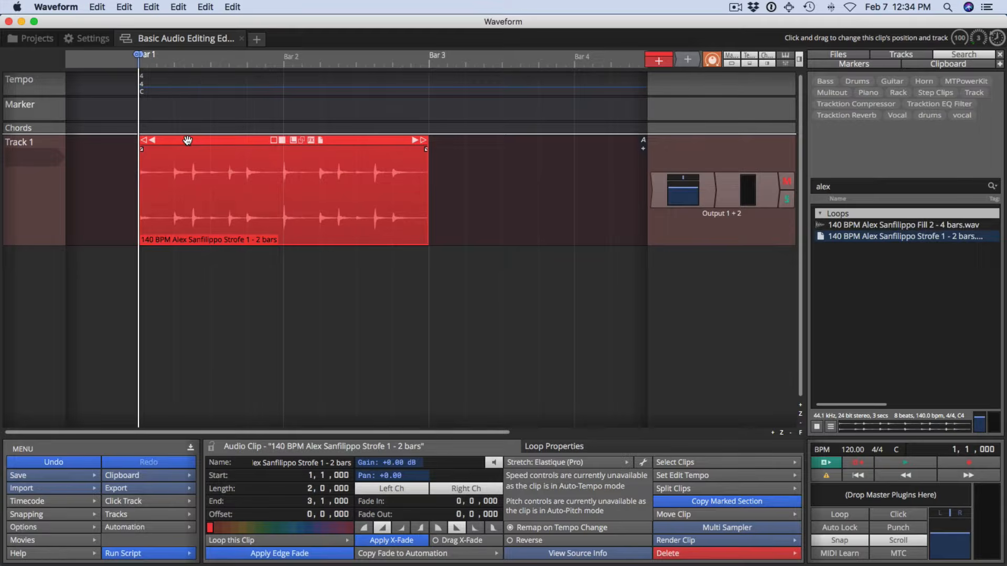
- Duplicate the two-bar loop clip three times end to end so the copies fill Track 1 up to bar 9
key(super+d)
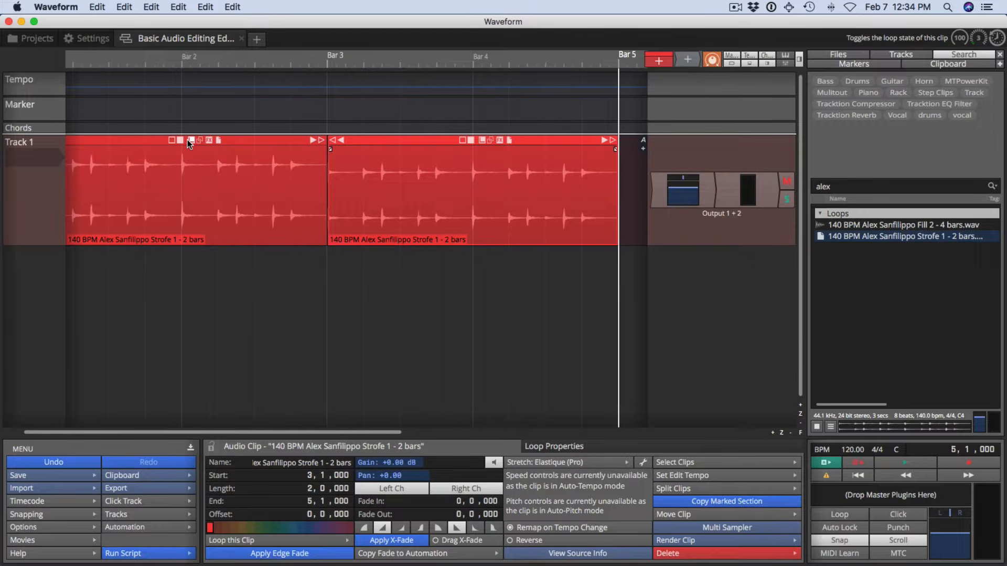
key(Down)
key(Down)
key(Down)
key(Down)
key(Down)
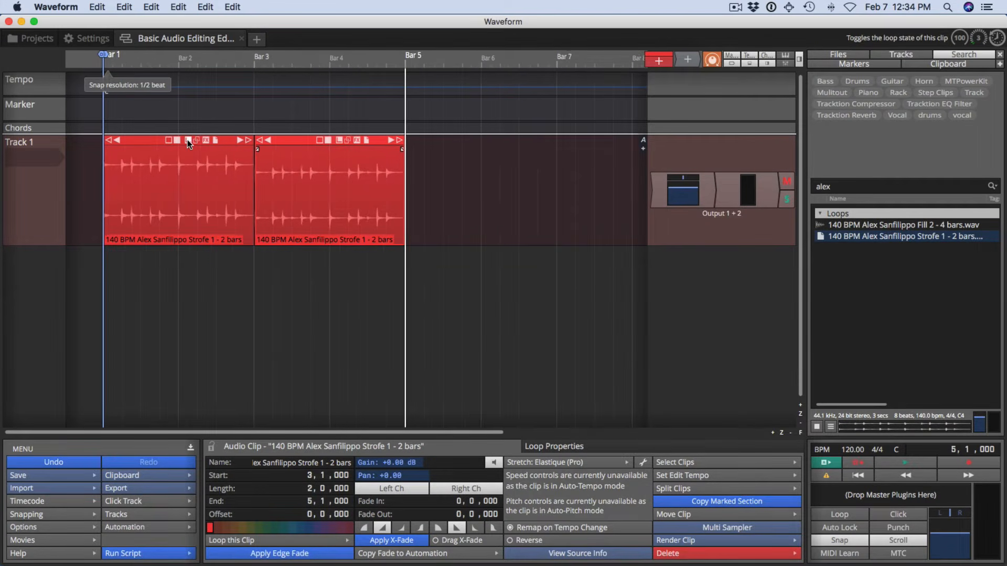
key(Down)
key(Down)
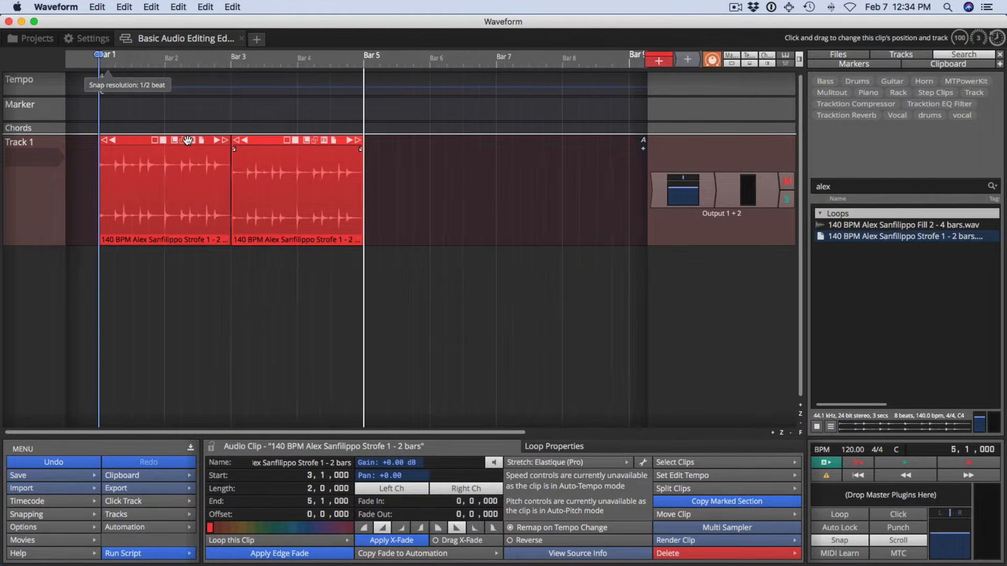
key(Down)
key(Down)
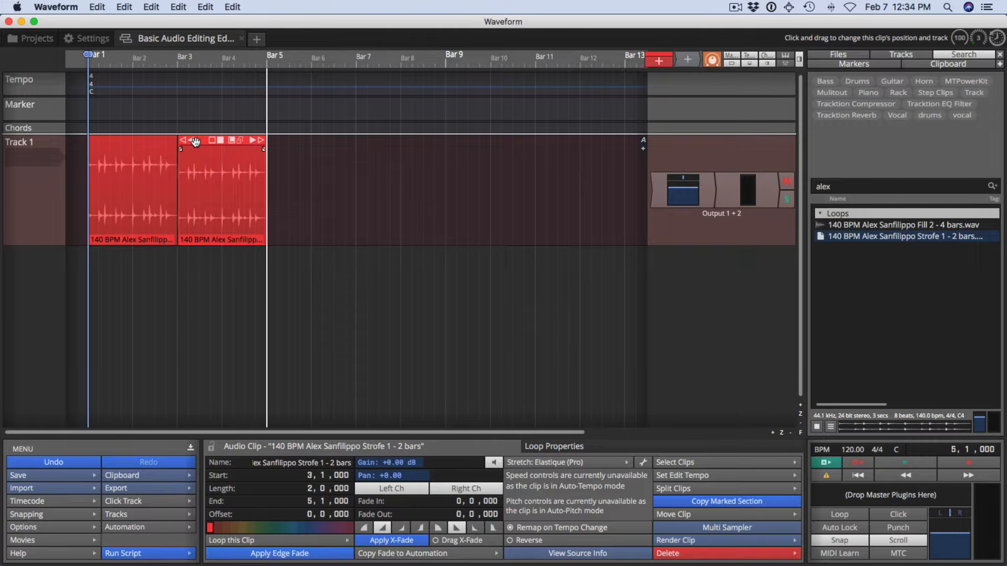
key(super+d)
key(super+d)
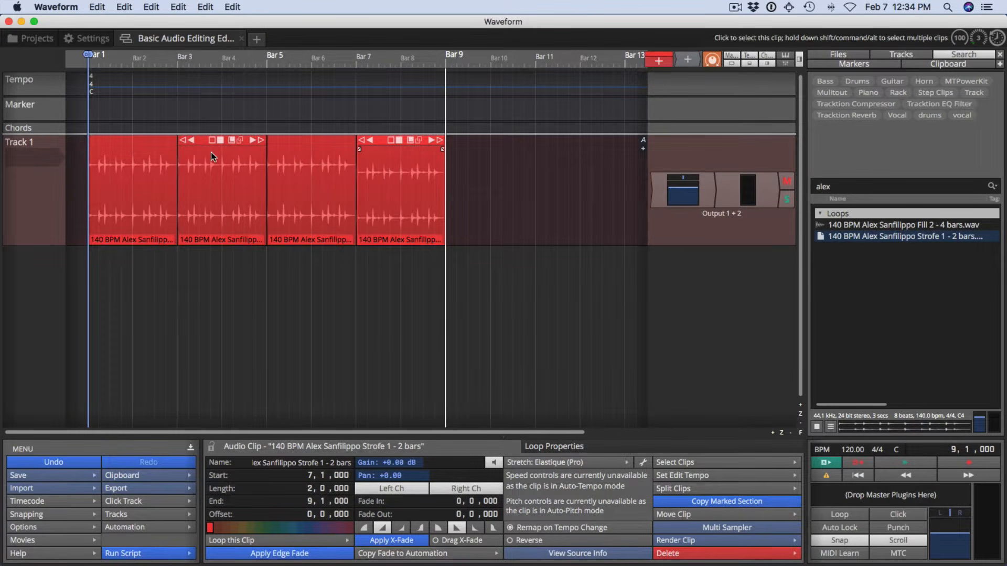
- Play the repeated loop clips from the start of the edit and stop playback partway through
key(Home)
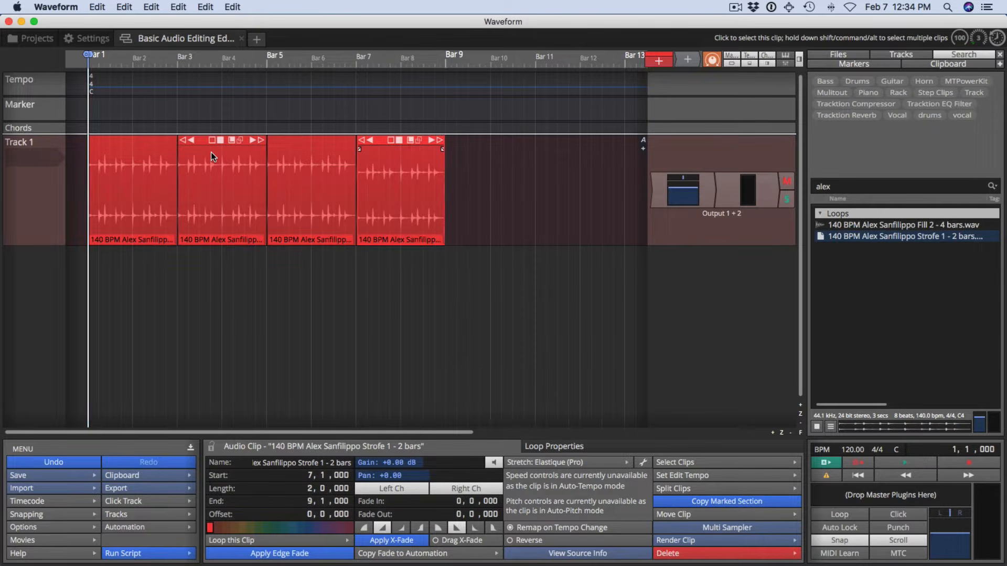
key(space)
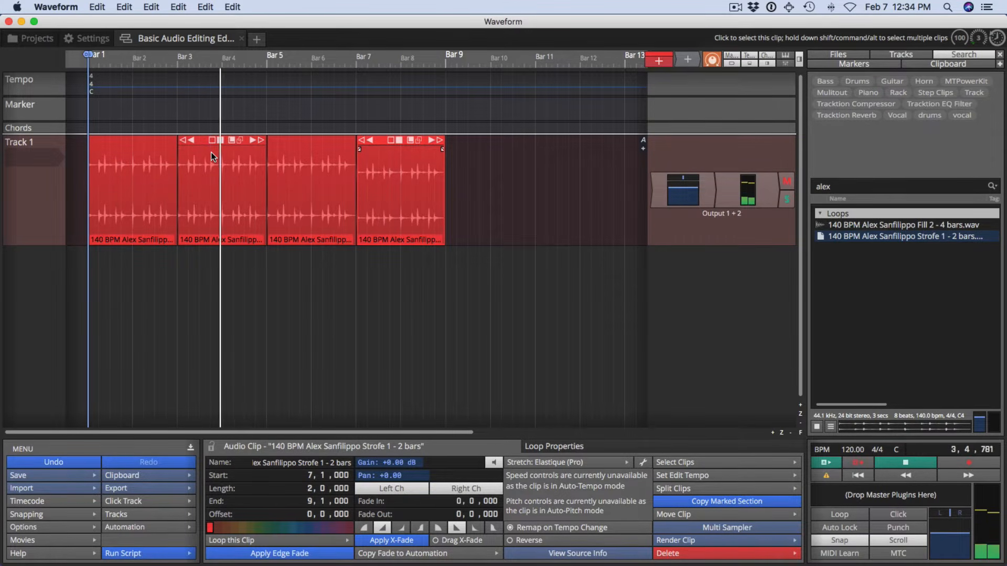
key(space)
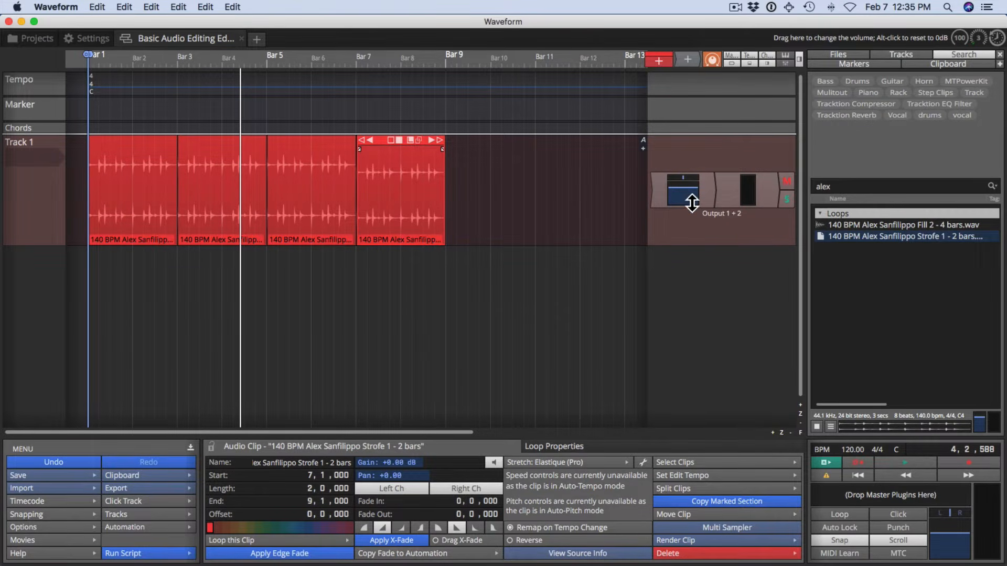
- Lower the volume of Track 1 to -0.71 dB and play on from the cursor to check the level
mouse_move(692, 196)
mouse_down()
mouse_move(683, 293)
mouse_move(691, 201)
mouse_up()
key(space)
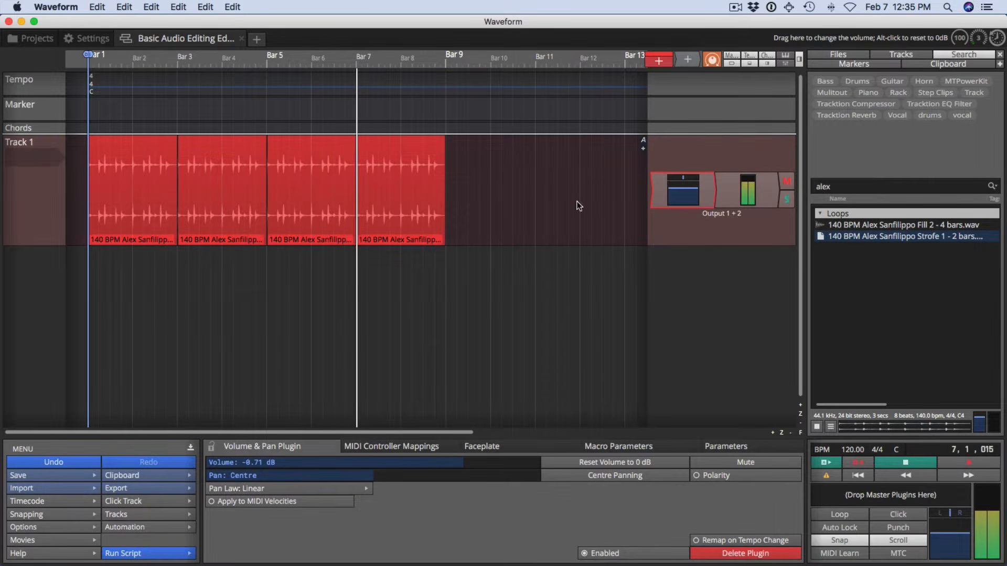
key(space)
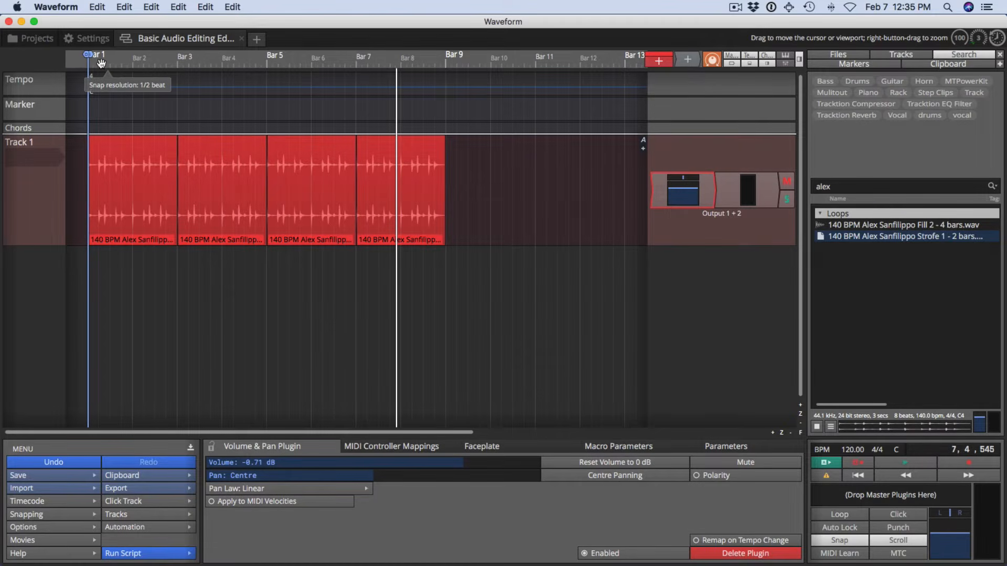
- Set the in and out markers to bars 1 and 9, and move them to bars 3 and 5
drag(101, 63, 445, 73)
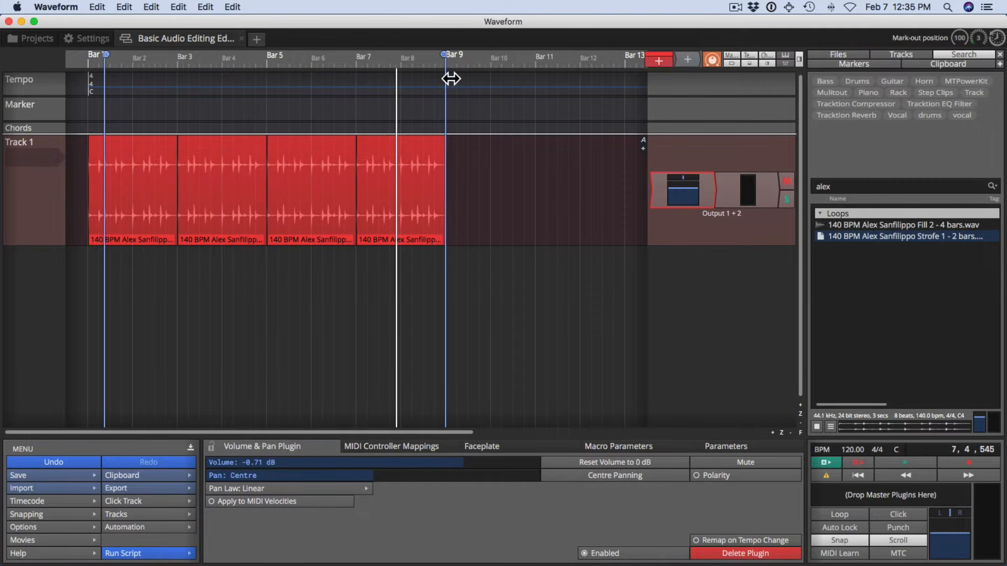
drag(111, 61, 87, 61)
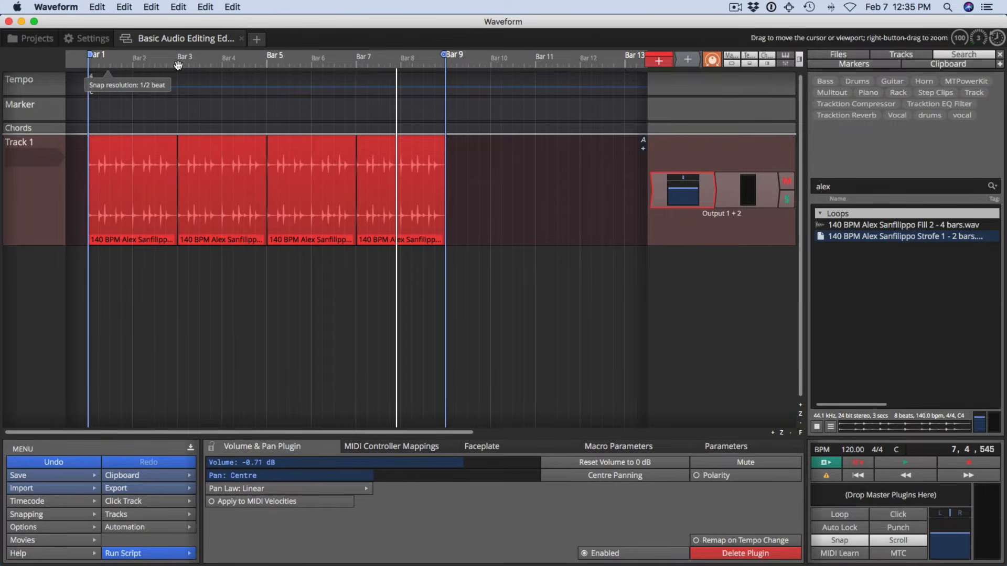
drag(178, 64, 263, 65)
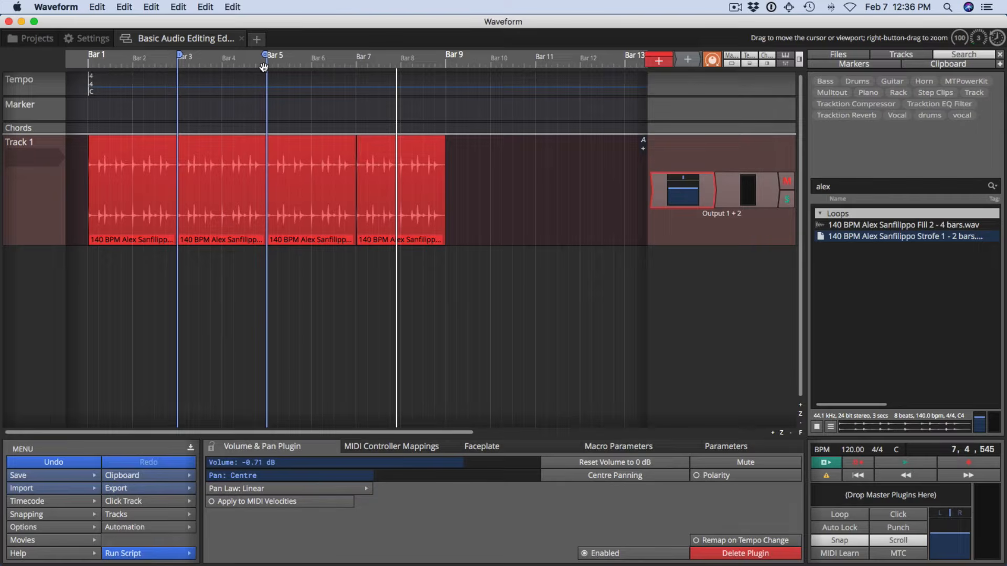
- Select individual loop clips on Track 1 one after another, and place the cursor at bar 9 with no clip selected
click(421, 278)
click(381, 147)
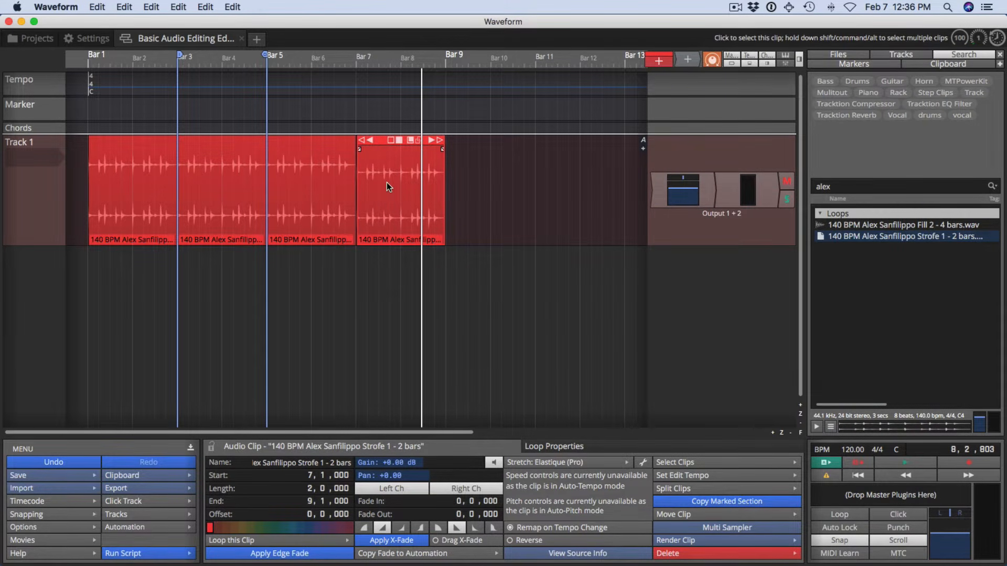
click(341, 197)
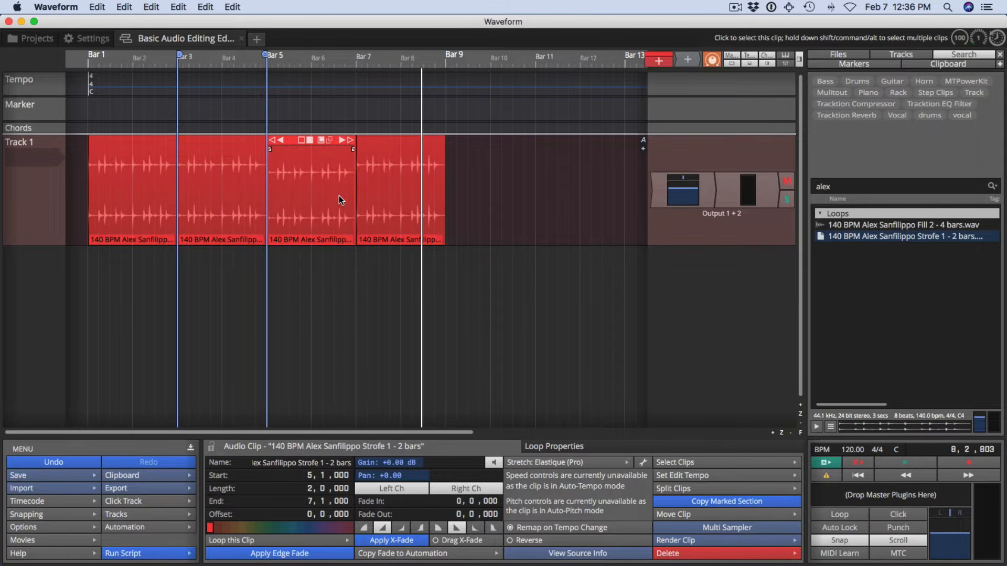
click(241, 184)
click(383, 191)
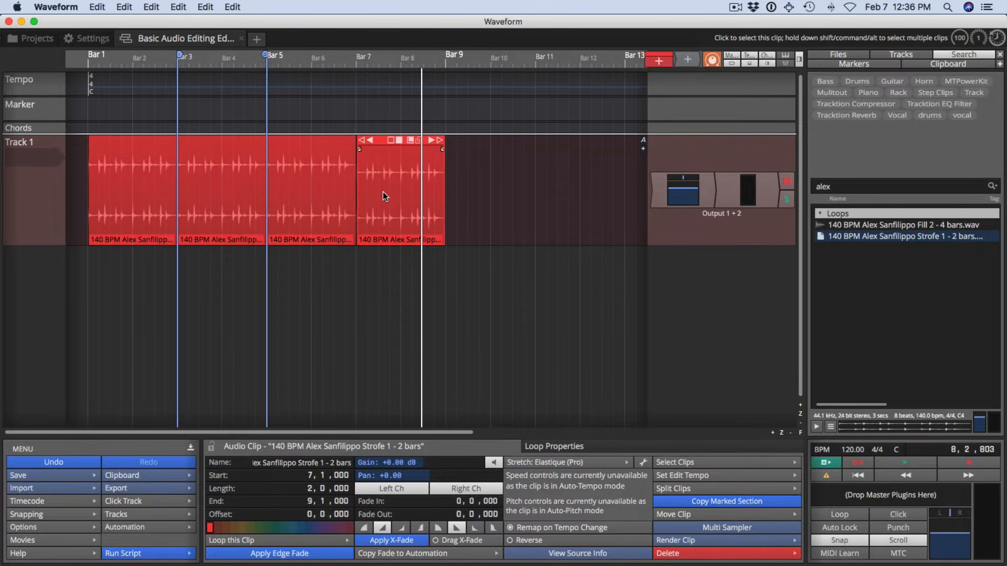
click(320, 194)
click(446, 227)
- Undo the three duplications of the loop clip and redo all three
key(super+z)
key(super+z)
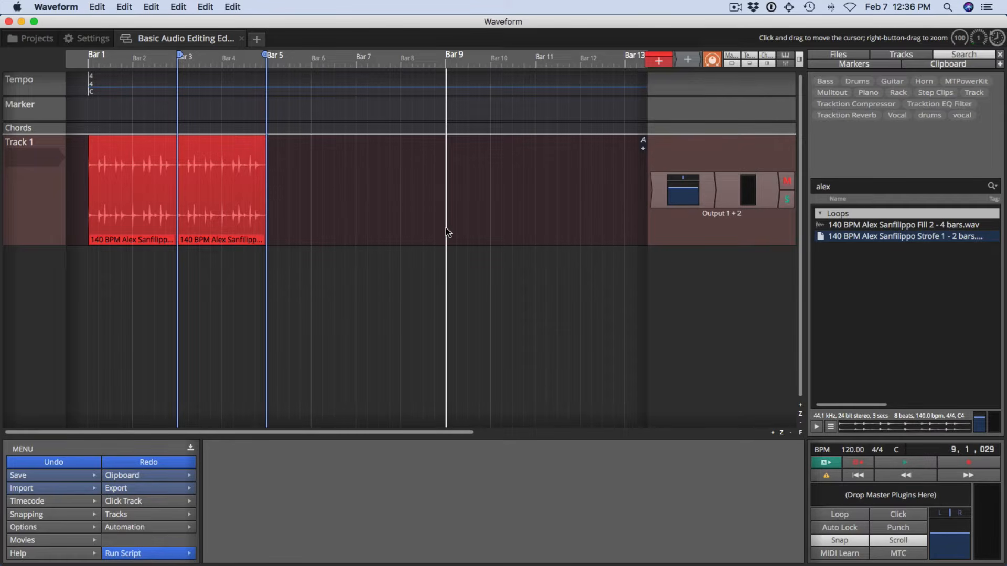
key(super+z)
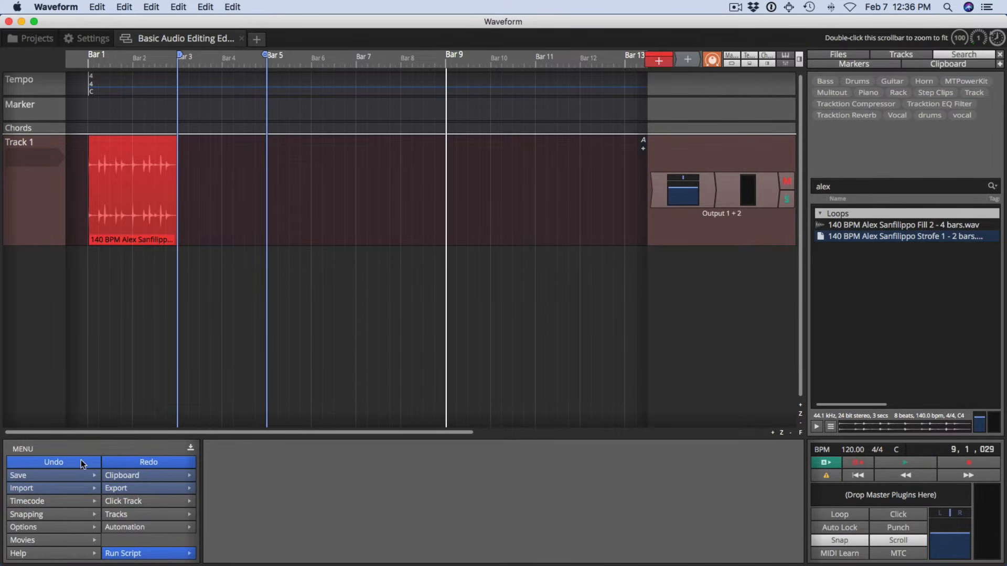
click(128, 467)
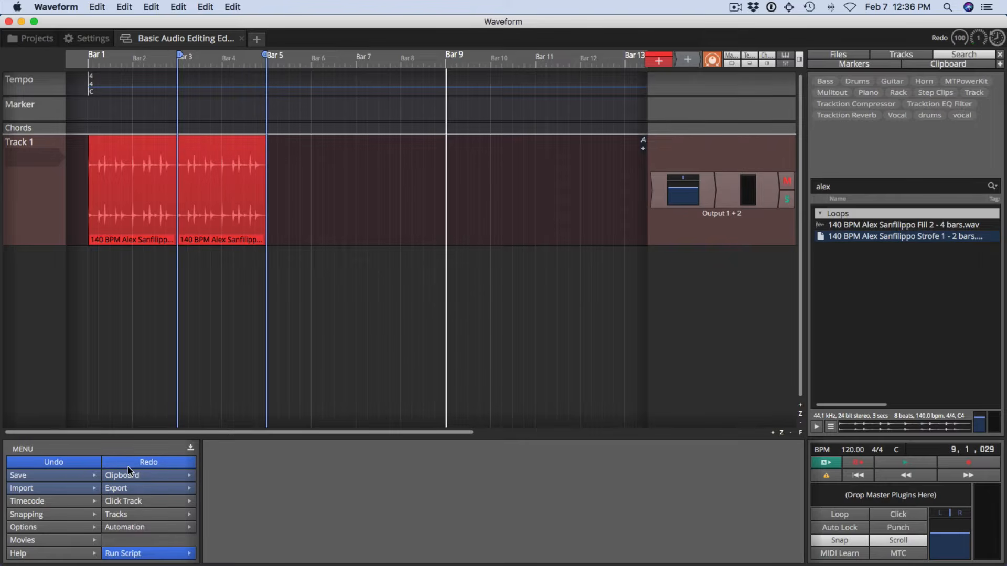
click(128, 467)
click(128, 466)
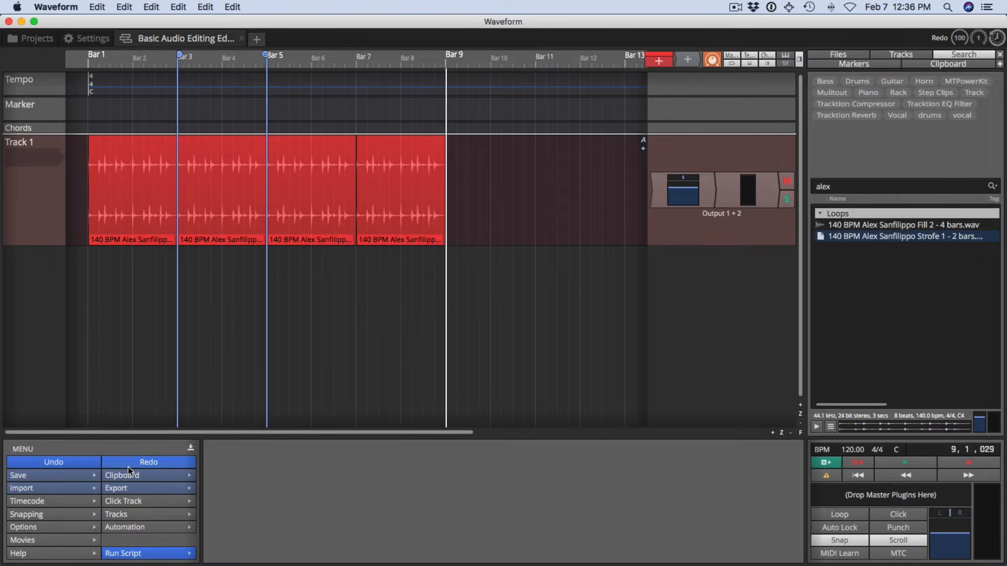
- Undo the three clip duplications so only the original two-bar loop is left on Track 1
click(71, 464)
click(71, 464)
click(70, 464)
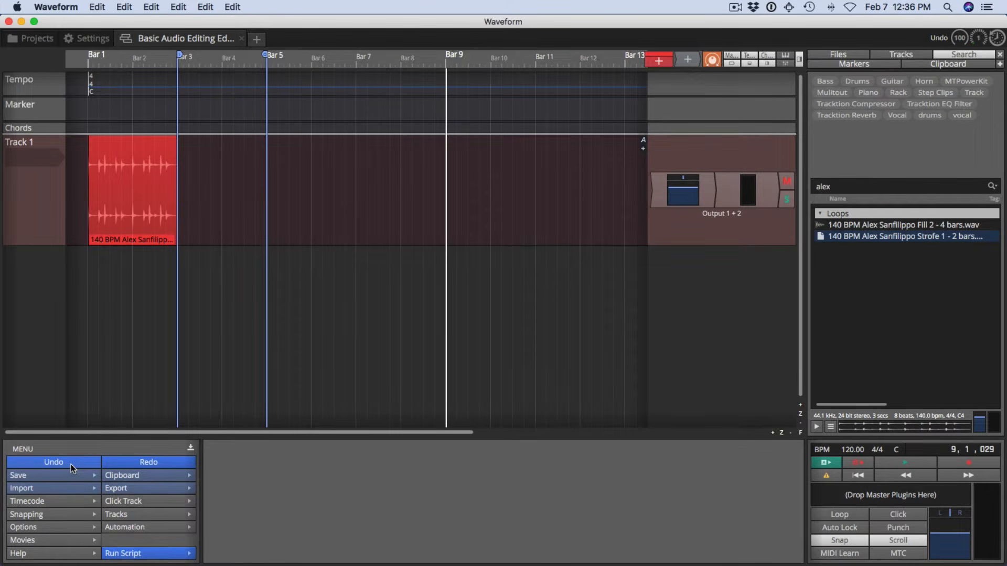
- Fit the in and out markers around the remaining loop clip and duplicate the clip to bar 3
click(156, 284)
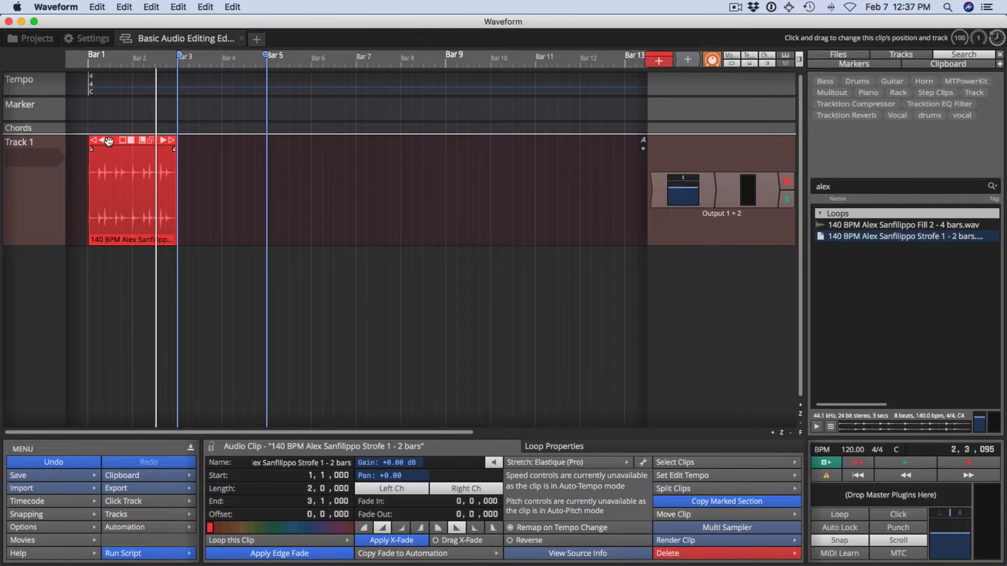
key(x)
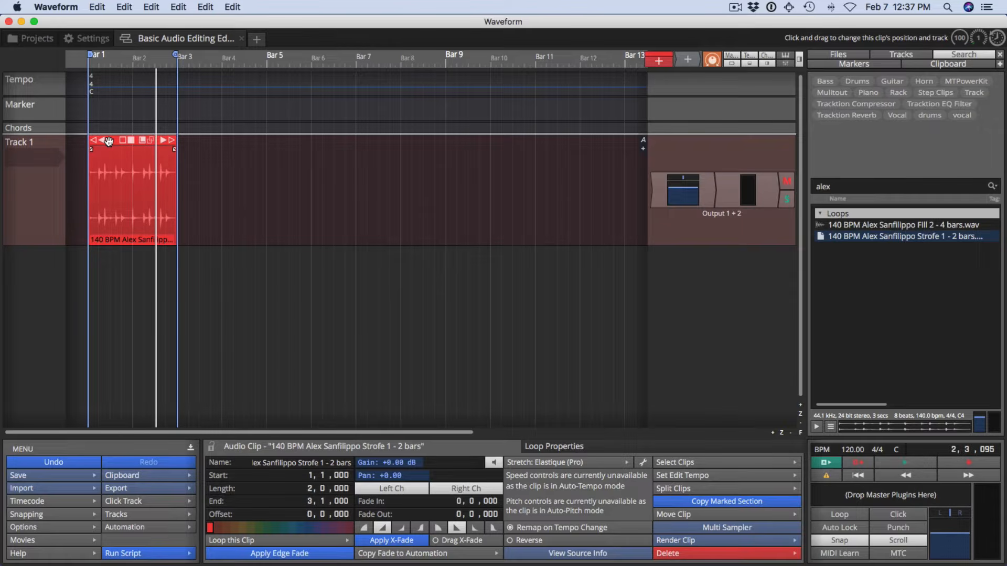
key(super+d)
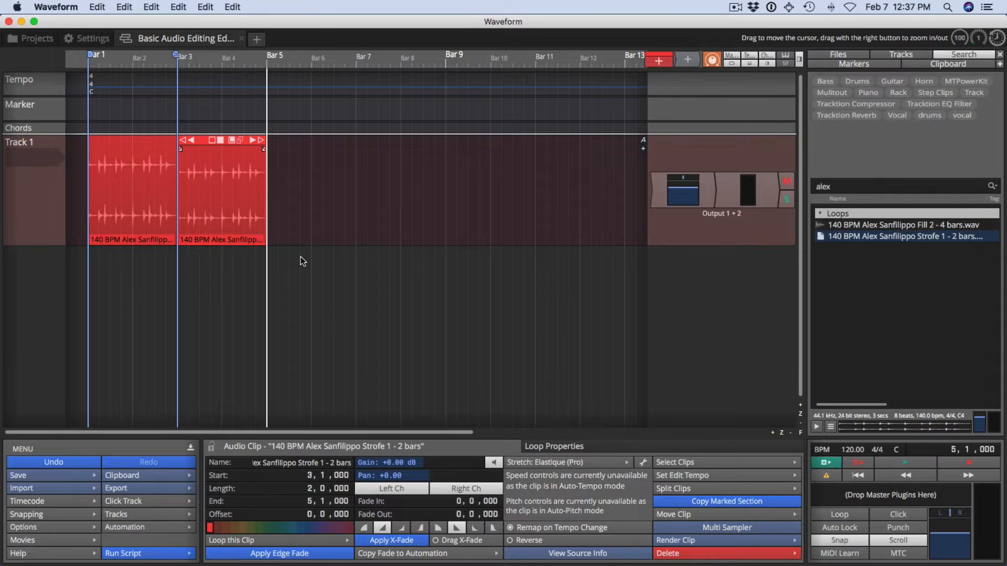
- Select both loop clips together and fit the in and out markers around them, from bar 1 to bar 5
drag(301, 265, 189, 215)
drag(335, 269, 124, 200)
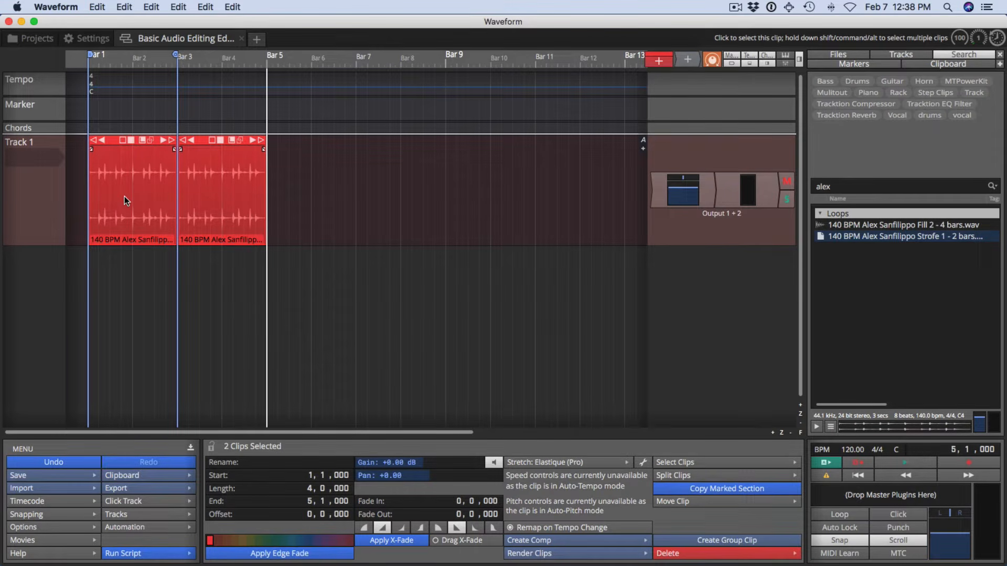
key(o)
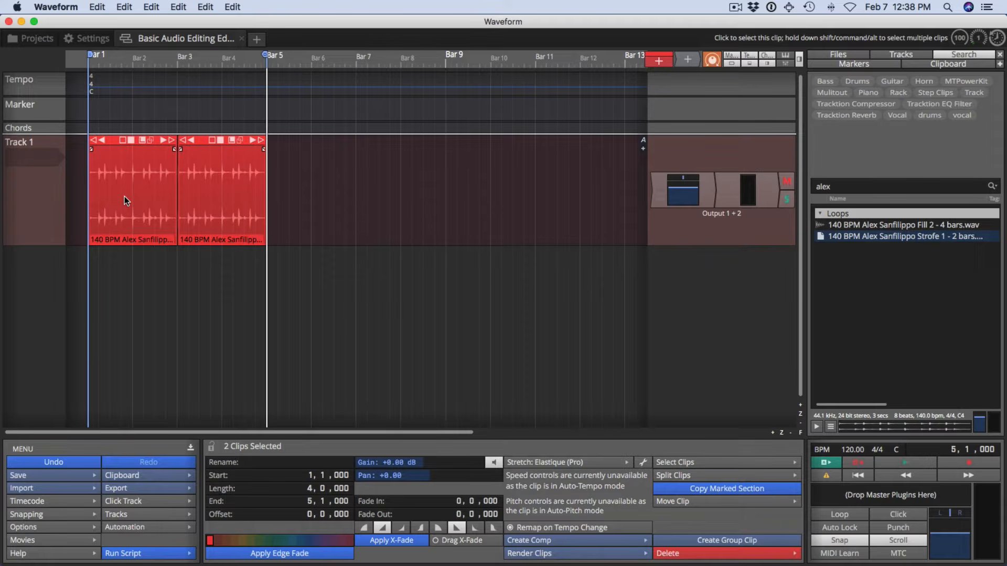
- Delete the second loop clip at bar 3
click(211, 178)
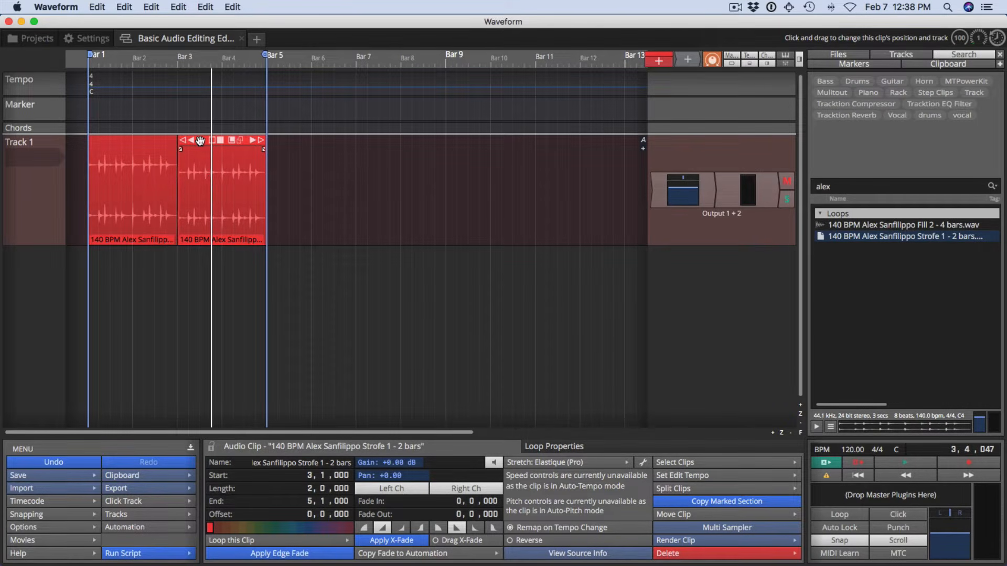
key(Delete)
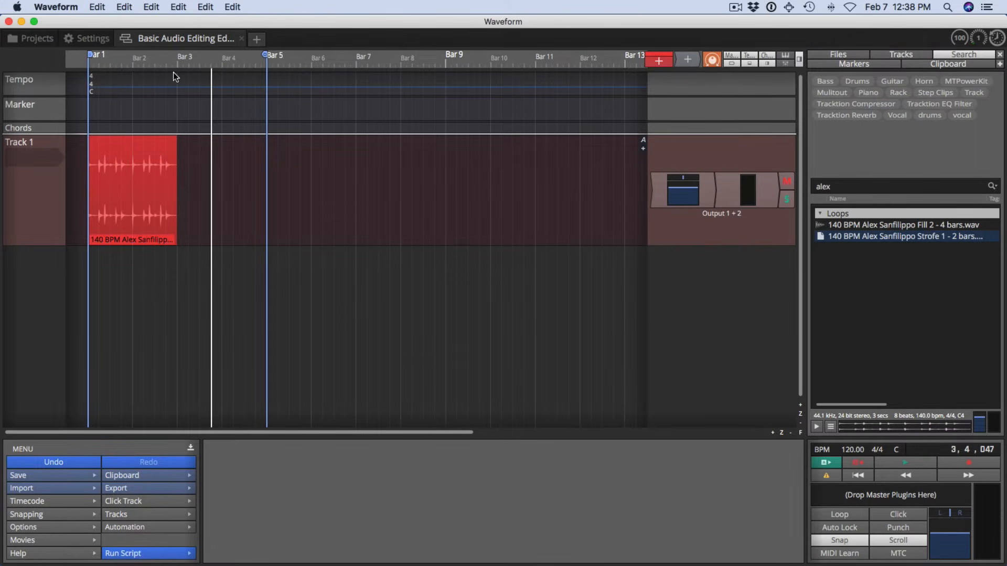
- Select the remaining loop clip, zoom in on its waveform from bar 1, and turn snapping off
mouse_move(146, 143)
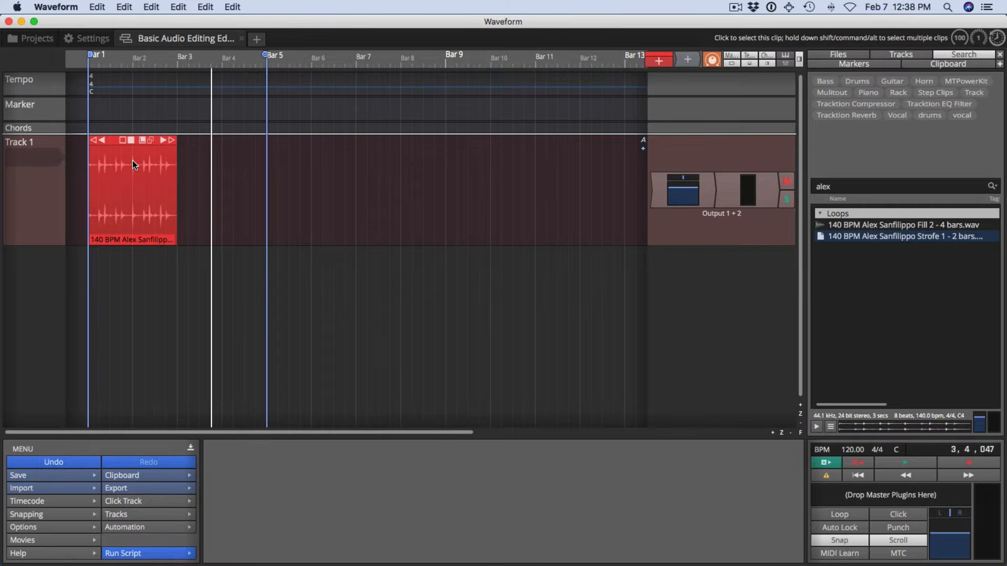
click(132, 160)
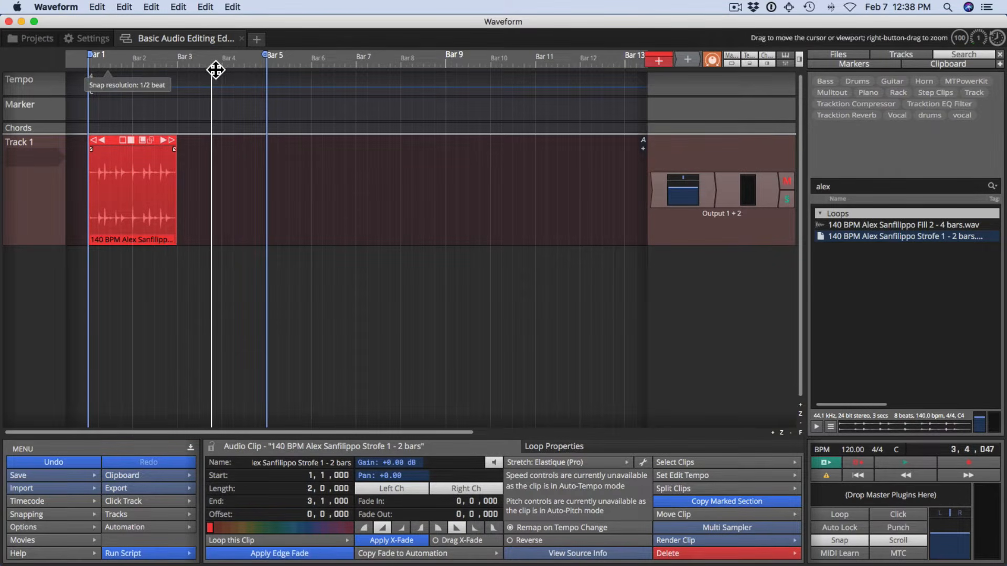
drag(215, 69, 115, 67)
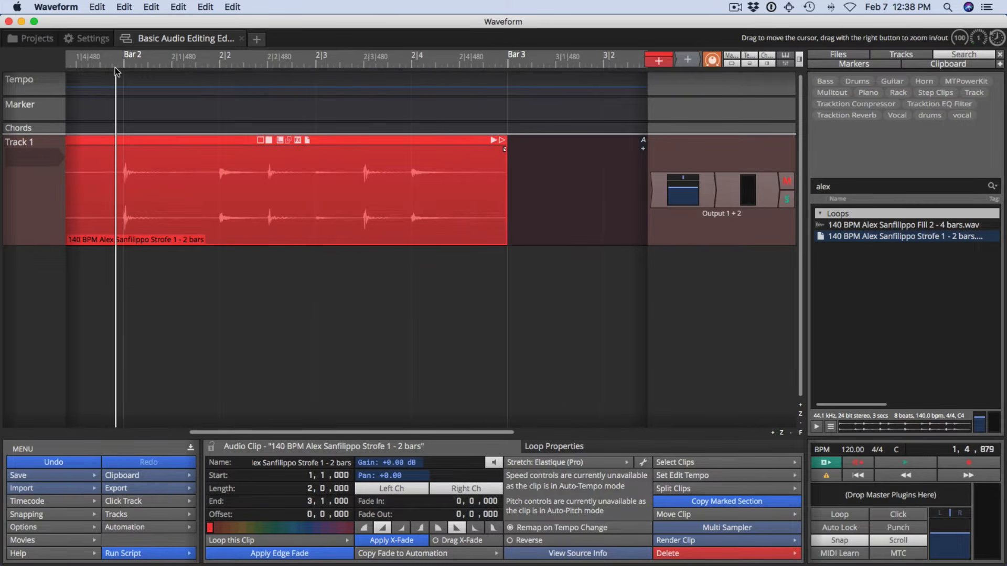
key(Home)
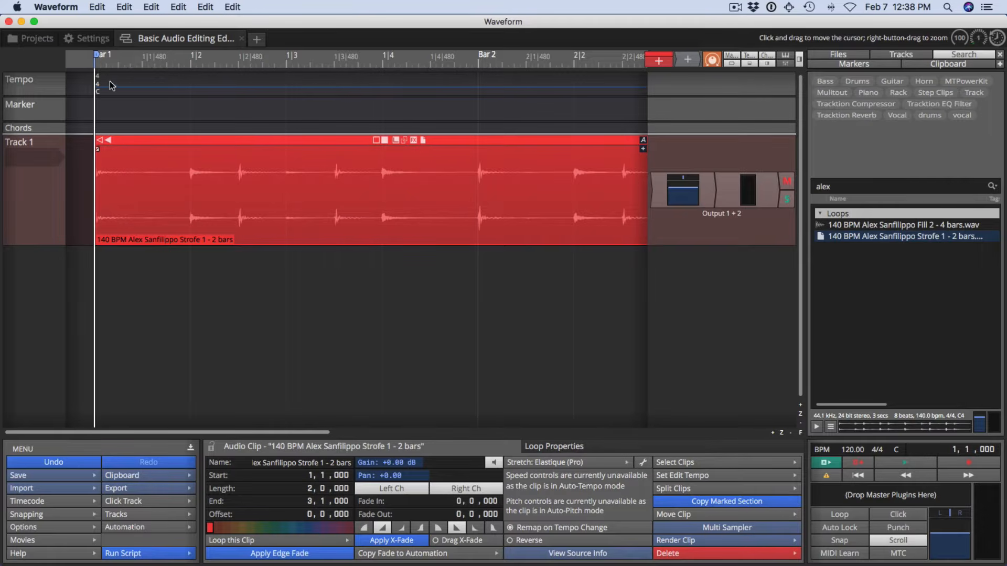
drag(109, 80, 134, 90)
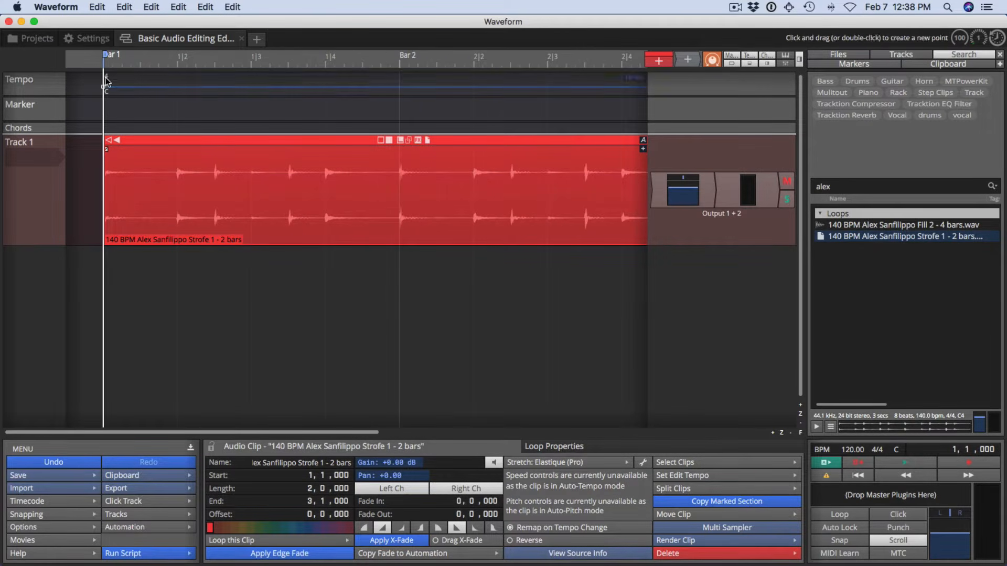
- Split the loop clip at the cursor just before the bar 2 hit, at 1, 4, 928, and open the clip-splitting options
click(399, 80)
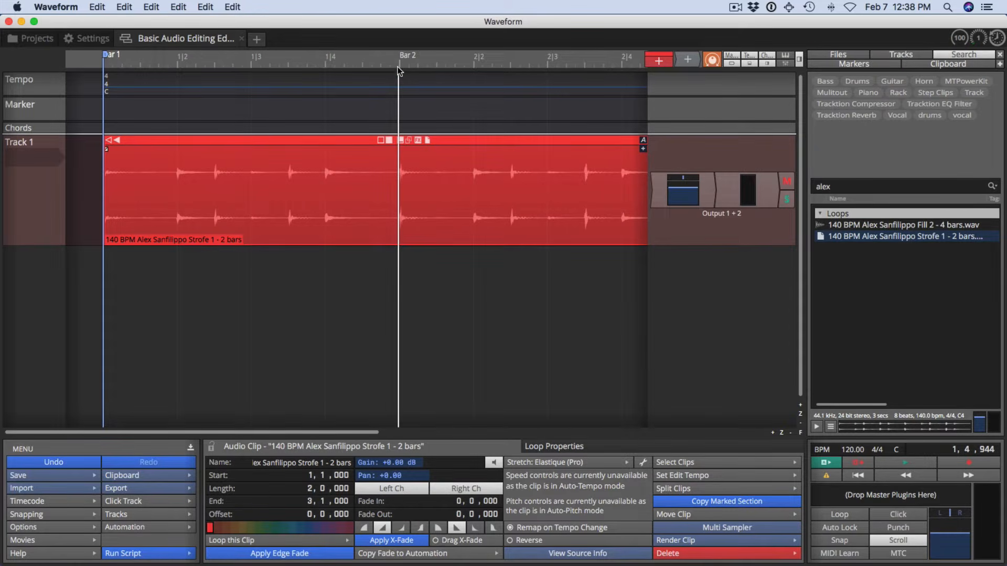
click(373, 285)
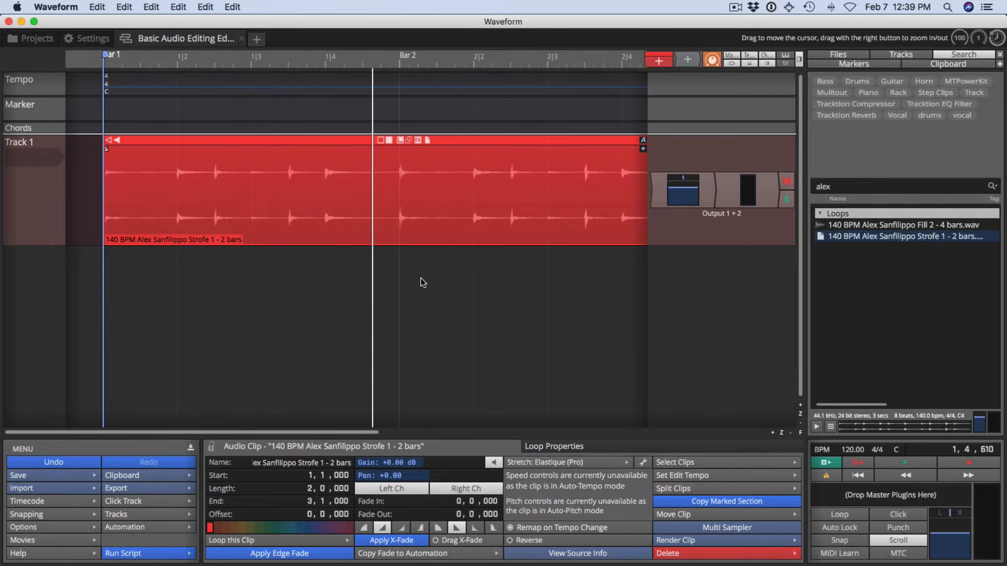
click(430, 278)
click(520, 272)
click(446, 275)
click(401, 274)
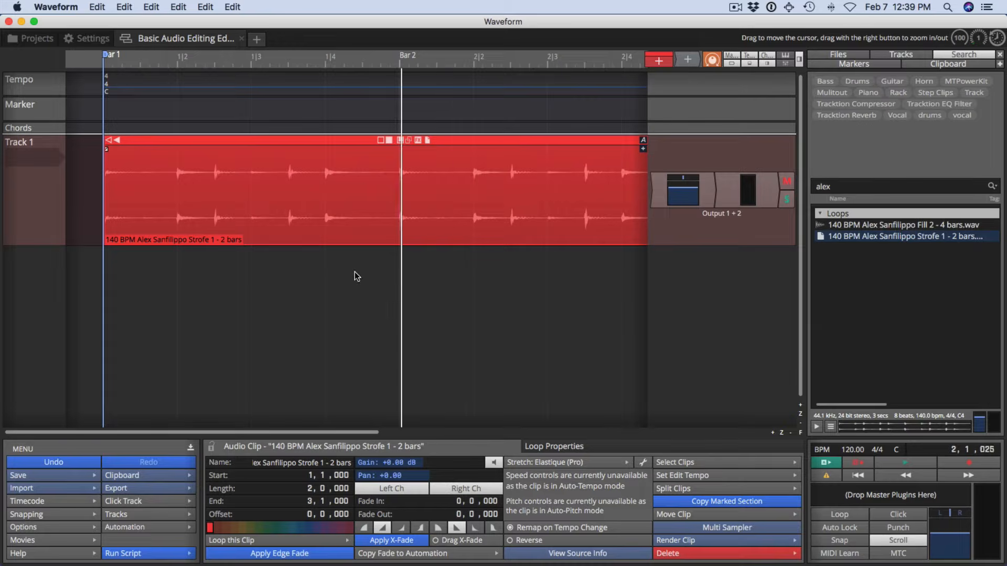
click(355, 273)
click(331, 273)
click(389, 280)
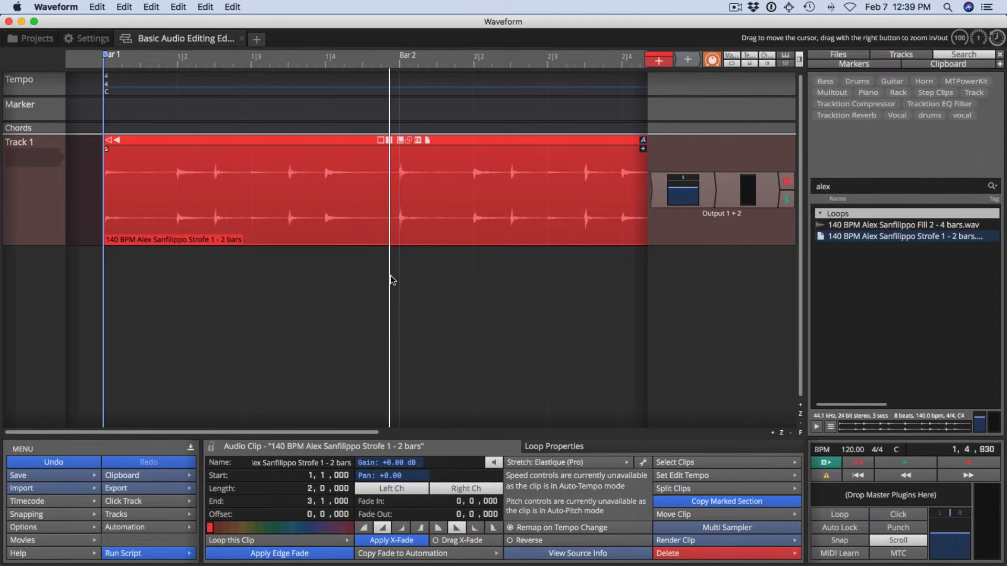
click(397, 279)
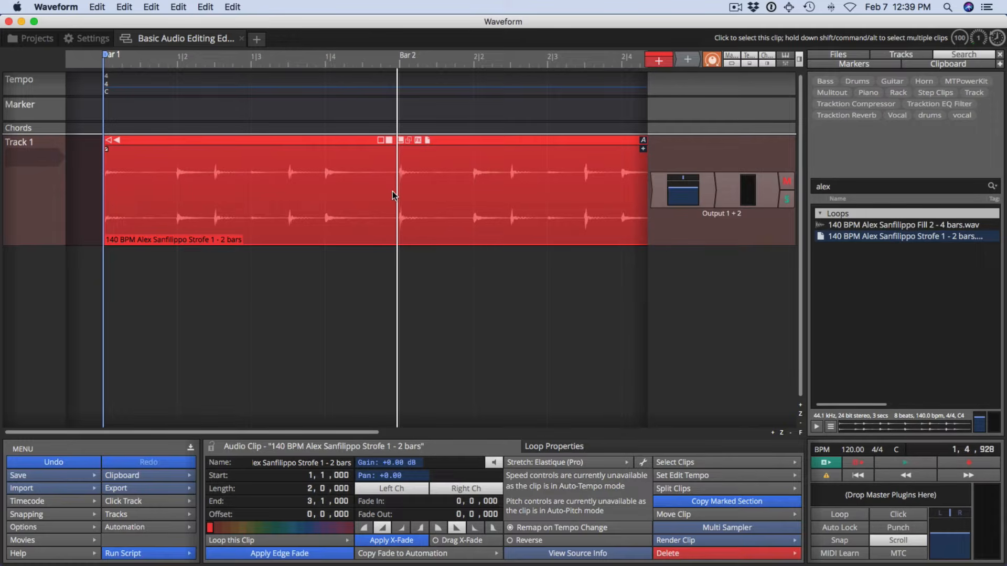
key(s)
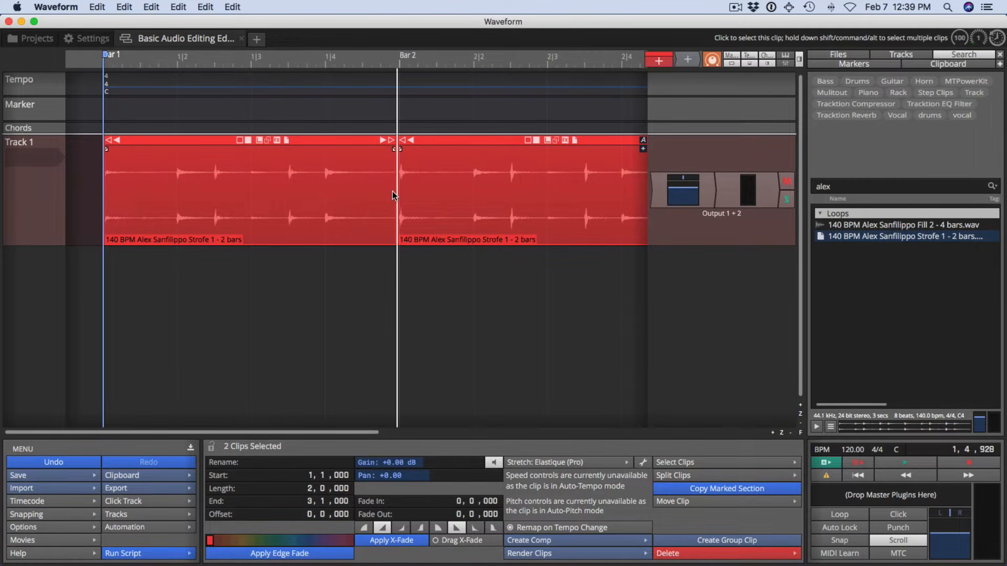
click(779, 475)
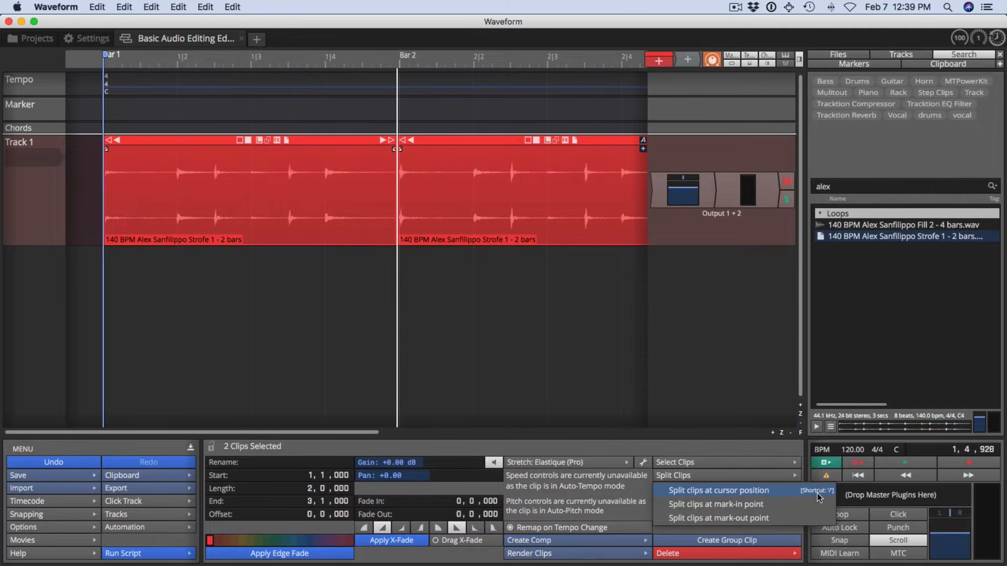
- Fit the in and out markers around the first split clip and play on from the cursor
click(351, 162)
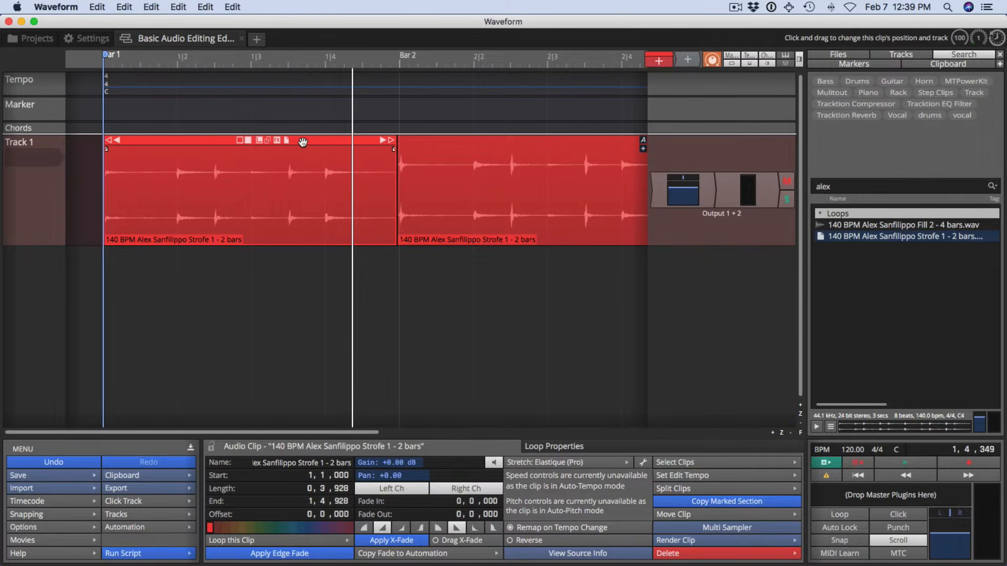
key(m)
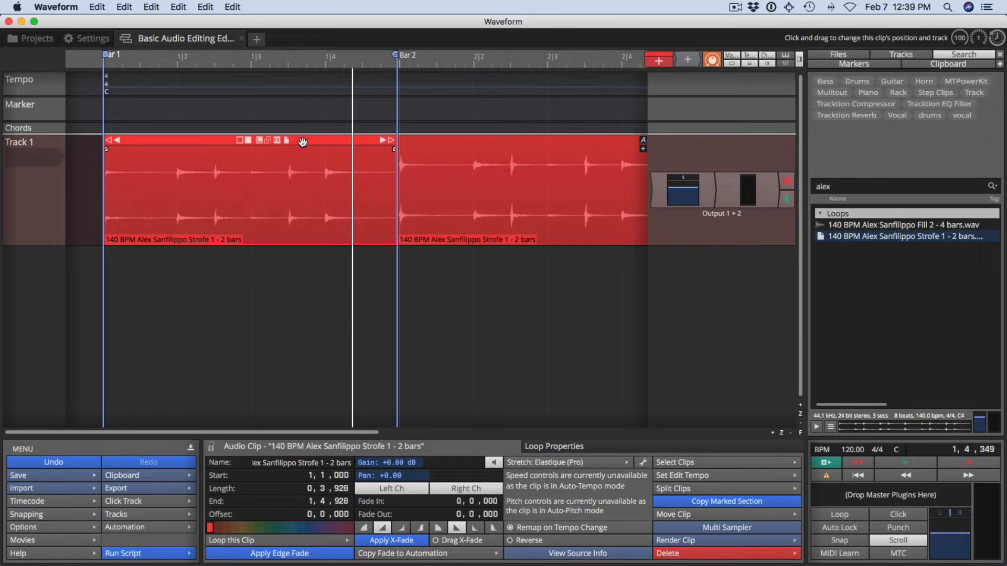
key(space)
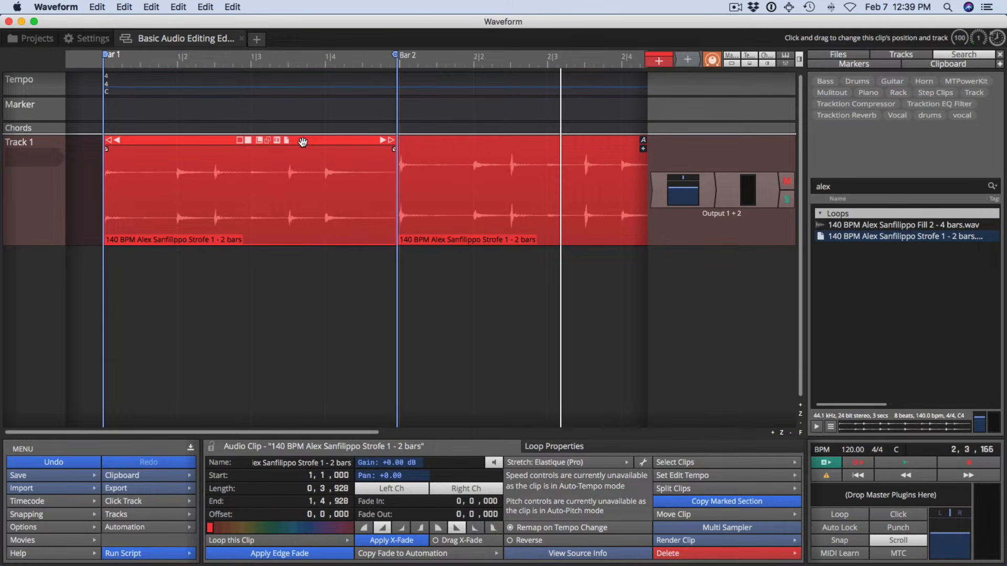
- Turn on looping, play the marked first clip as a loop, and stop playback
key(l)
key(space)
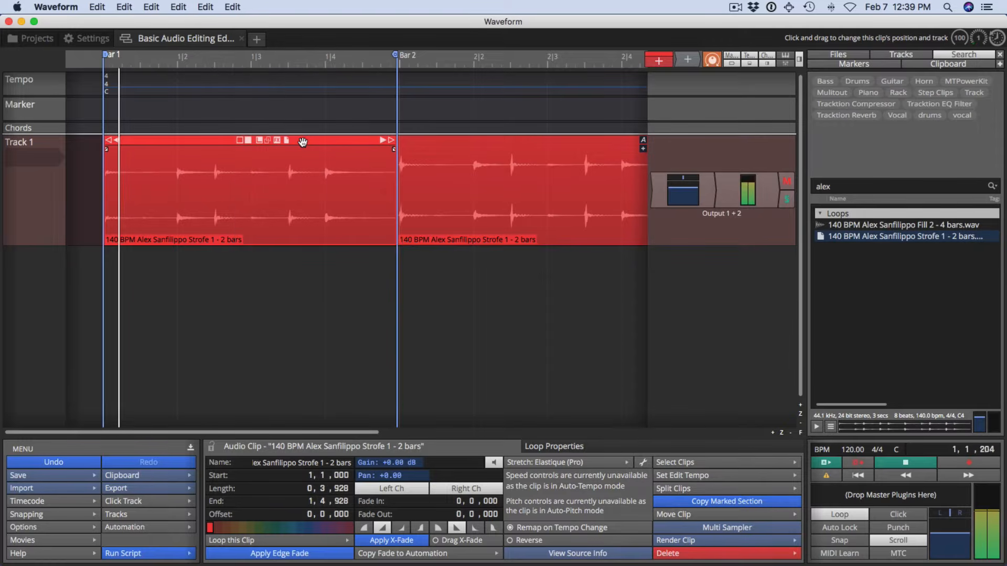
key(space)
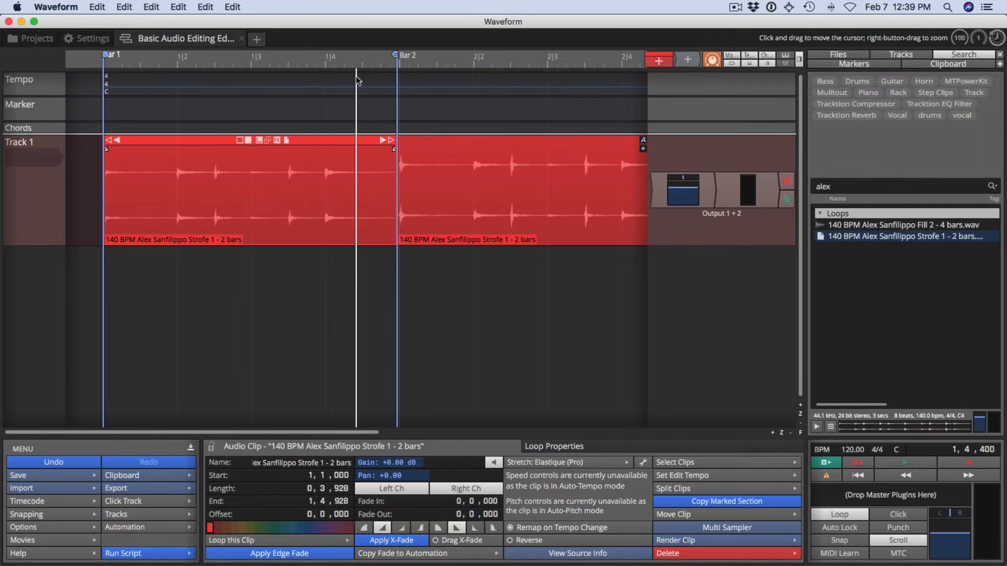
- Split the first loop clip before the beat 4 hit at 1, 3, 933 and before the beat 2 hit at 1, 1, 945
click(323, 159)
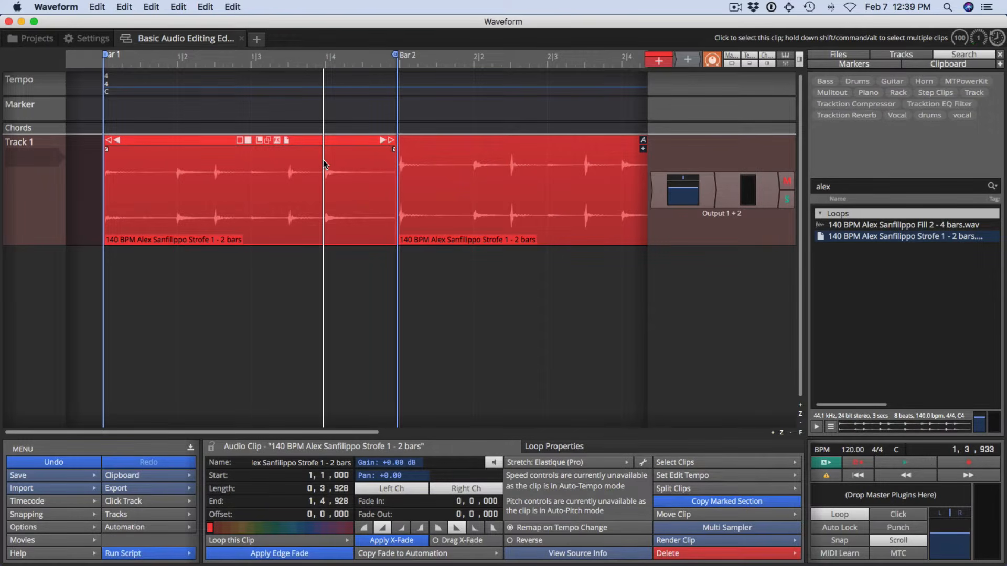
key(s)
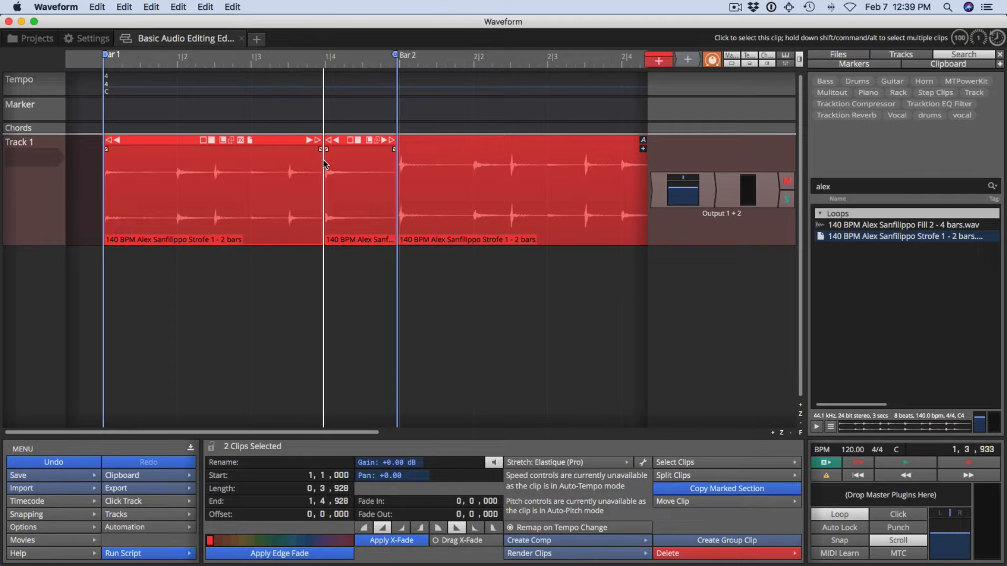
click(232, 165)
click(216, 165)
click(211, 162)
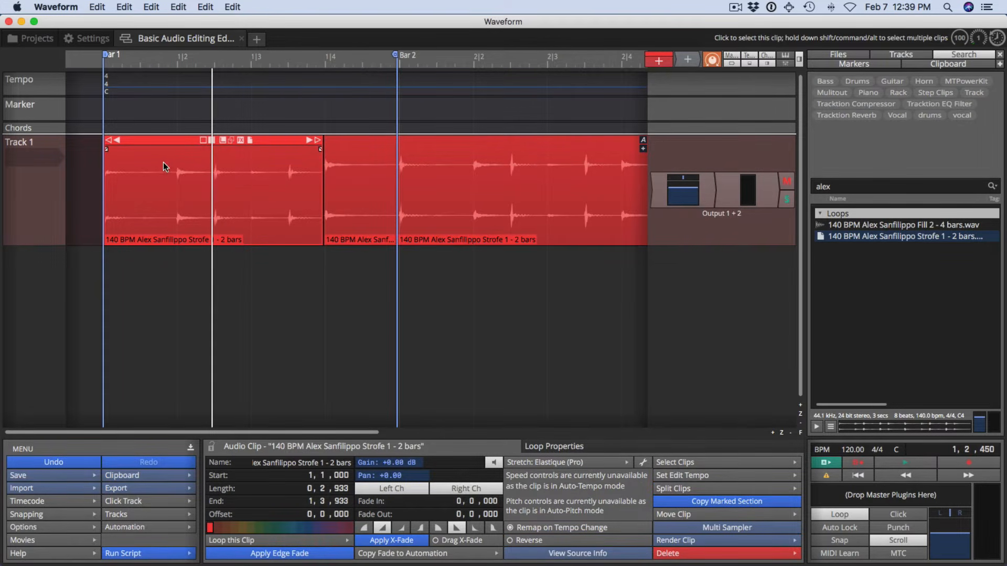
click(175, 162)
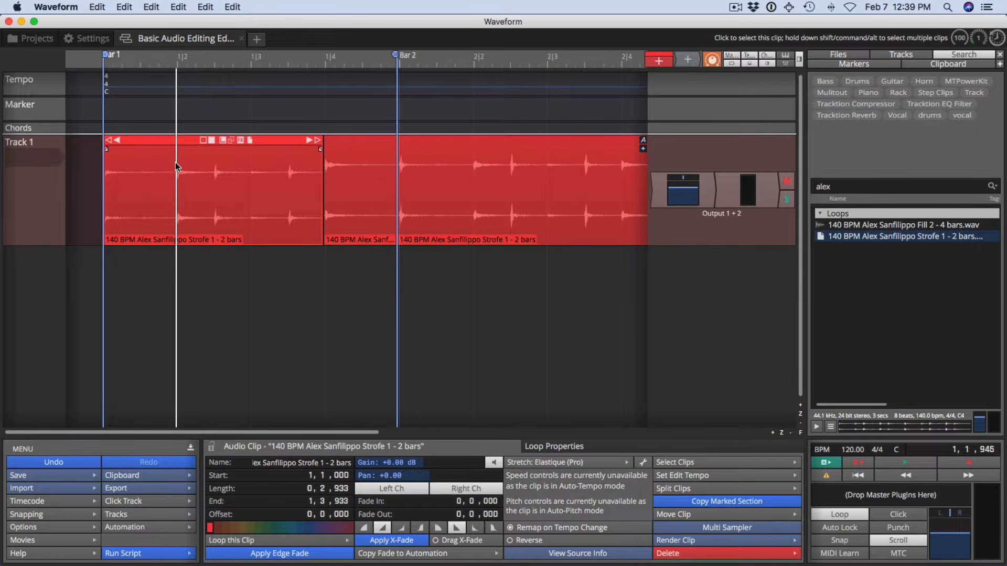
key(s)
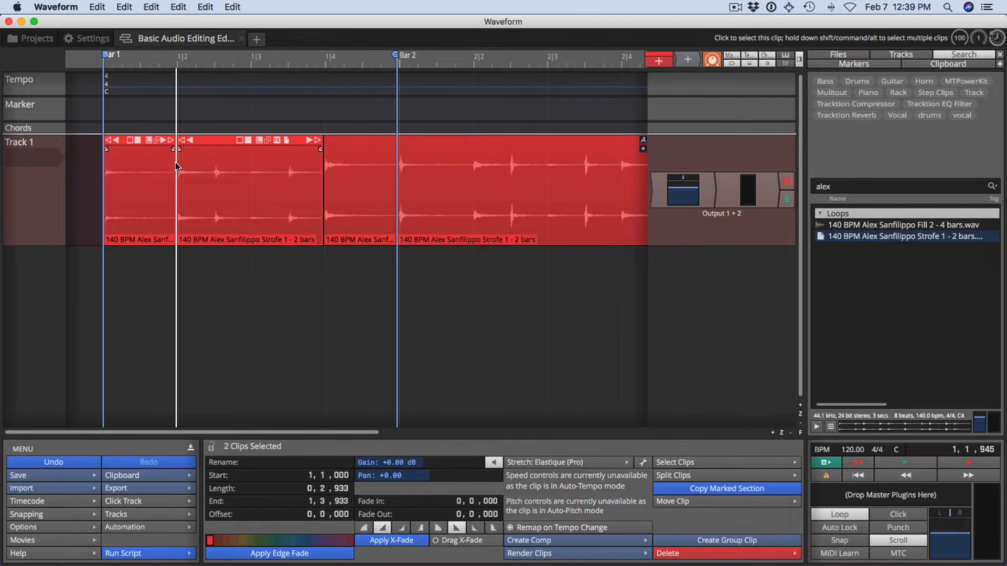
- Delete the long clip that follows the marked first bar
click(475, 141)
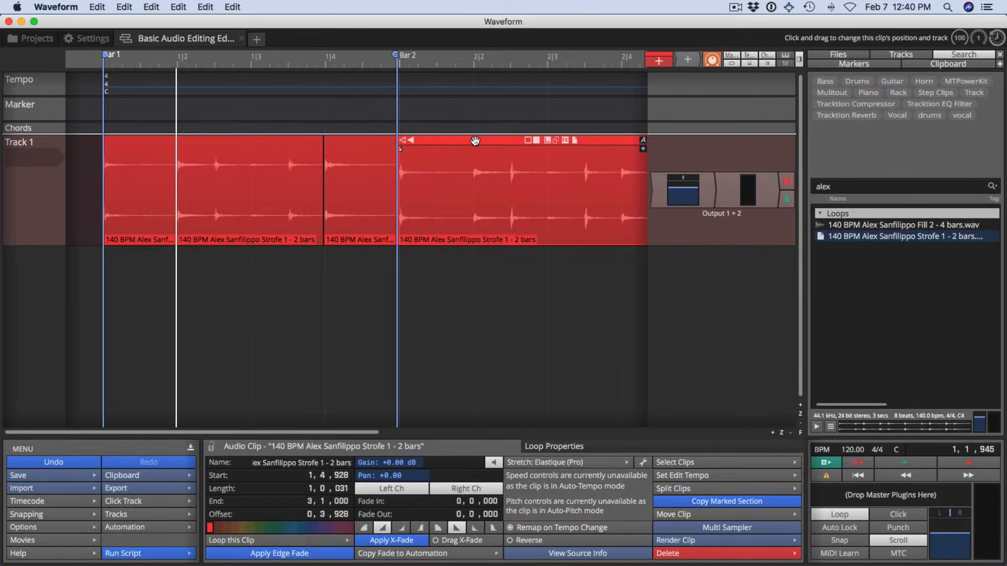
key(Delete)
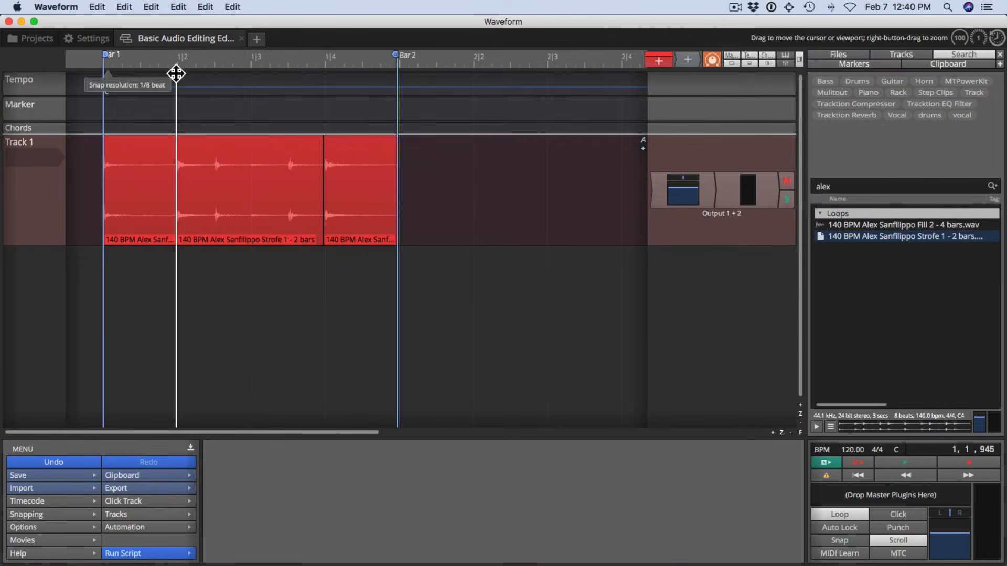
- Split the clip that begins at beat 2 just before its second hit, at 1, 2, 478
scroll(169, 71, up, 10)
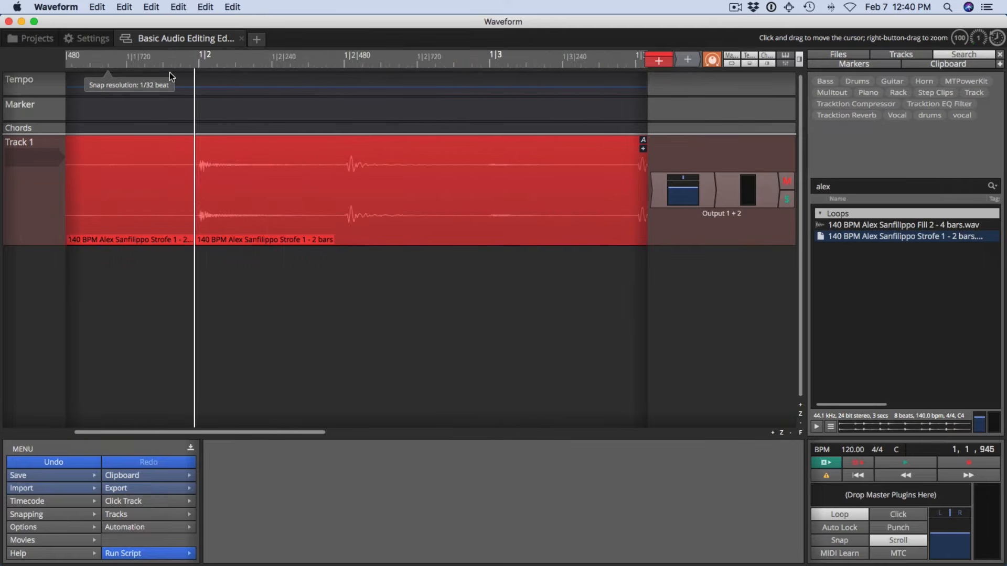
scroll(169, 71, down, 4)
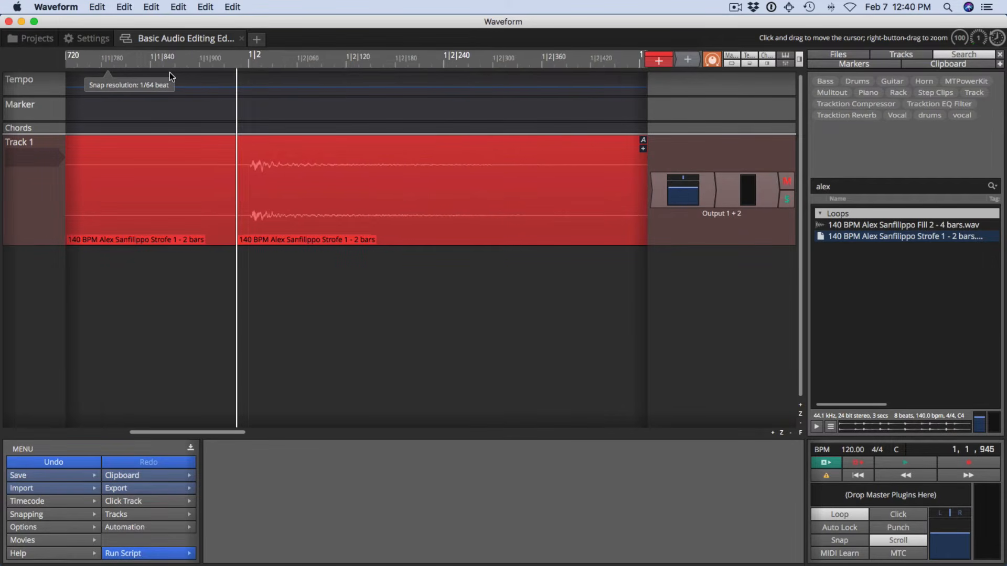
scroll(168, 71, down, 1)
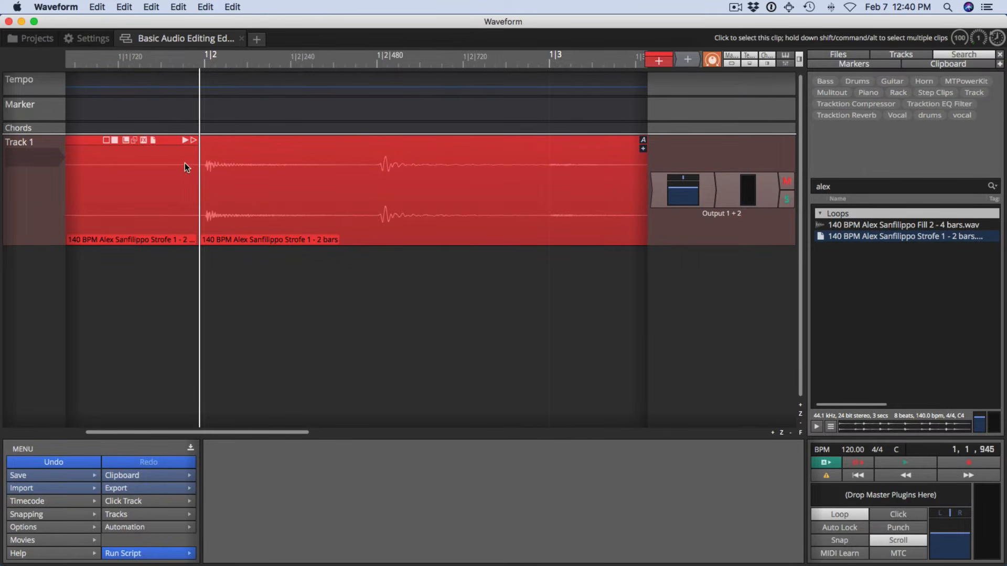
click(178, 190)
drag(197, 262, 202, 254)
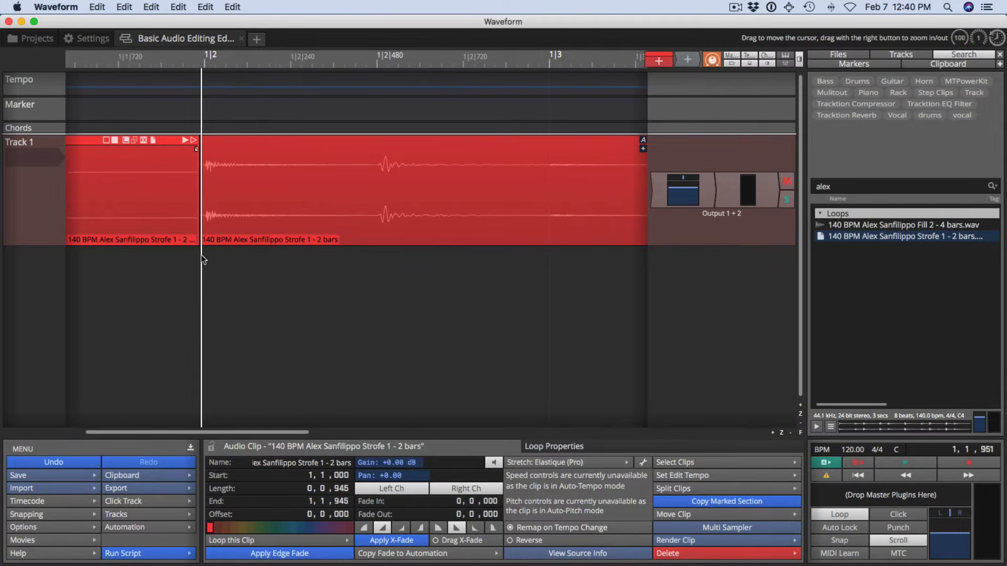
click(269, 200)
drag(202, 200, 376, 210)
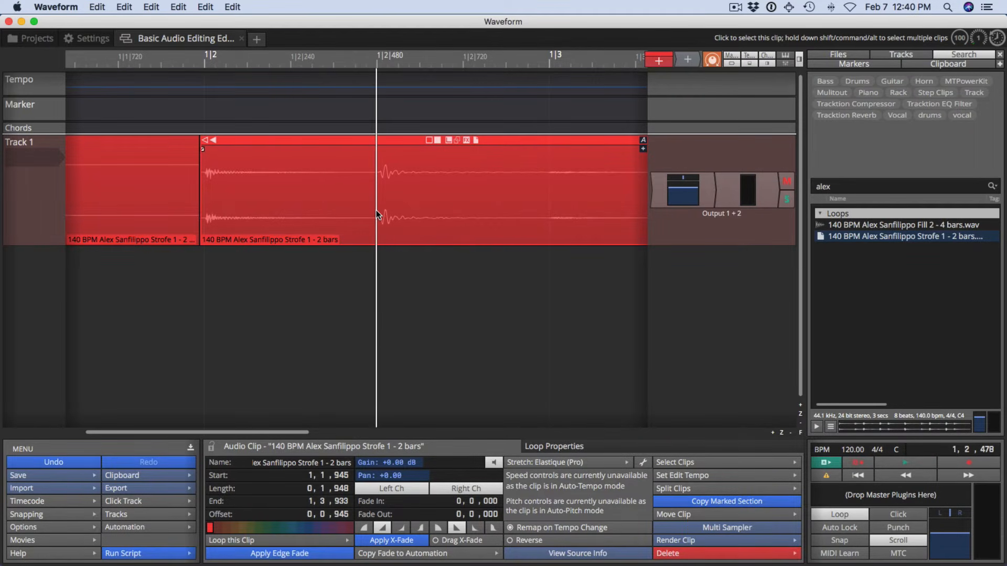
key(/)
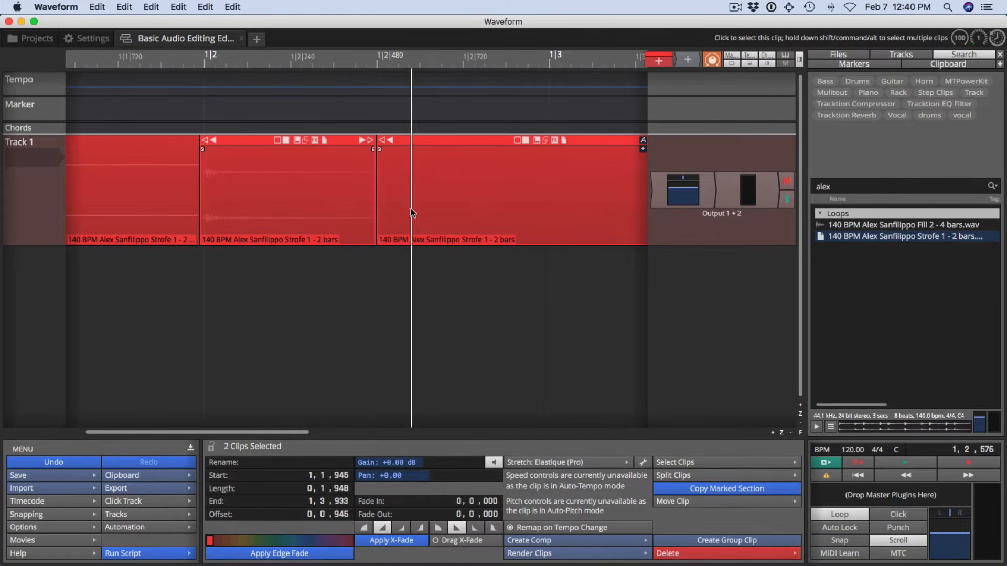
- Split the rest of the middle clip before the beat 3 hit at 1, 2, 947 and again at 1, 3, 466
drag(464, 207, 544, 194)
key(/)
scroll(532, 192, down, 5)
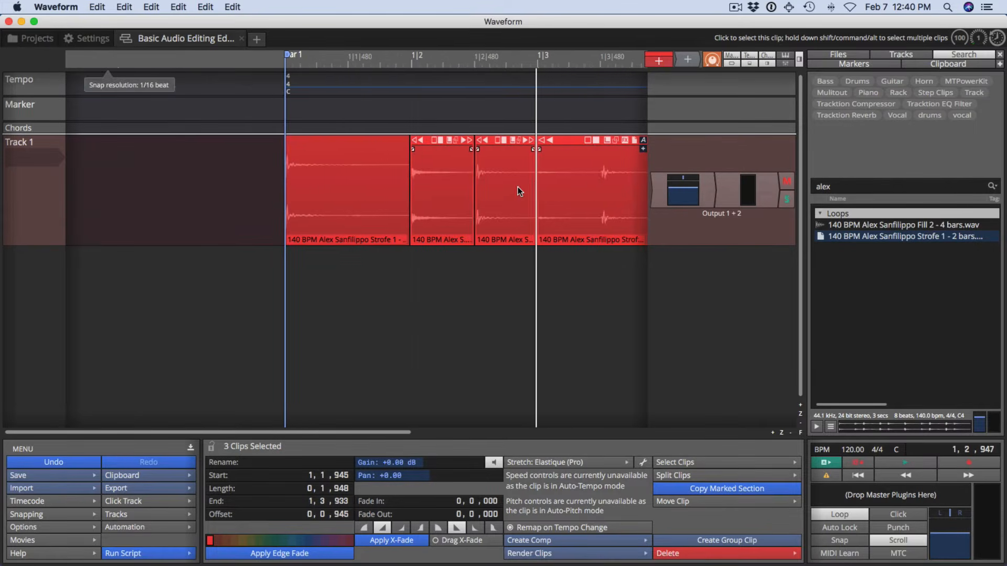
key(/)
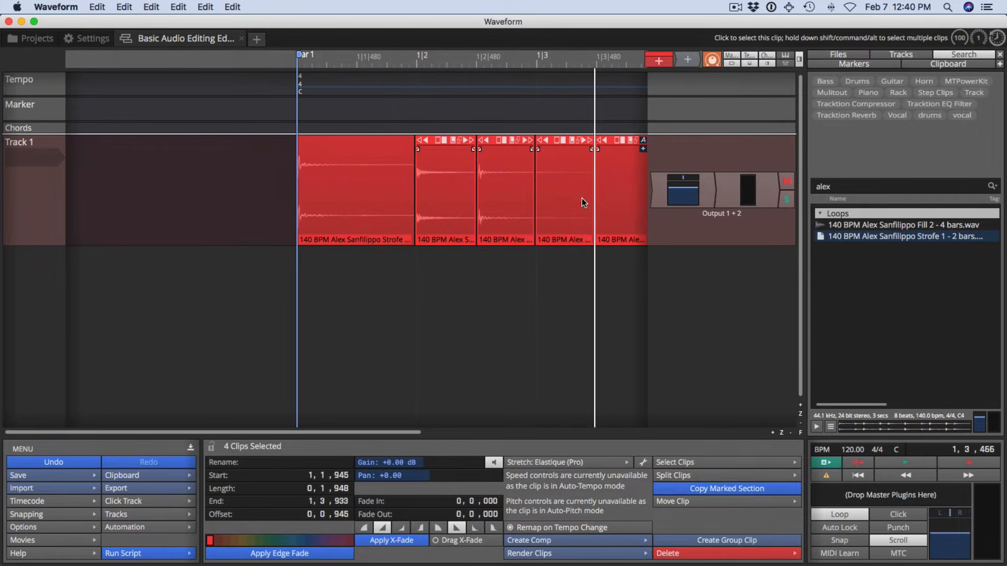
- Bring the whole sliced bar into view, play it as a loop, and stop playback
scroll(581, 195, down, 3)
scroll(436, 194, up, 2)
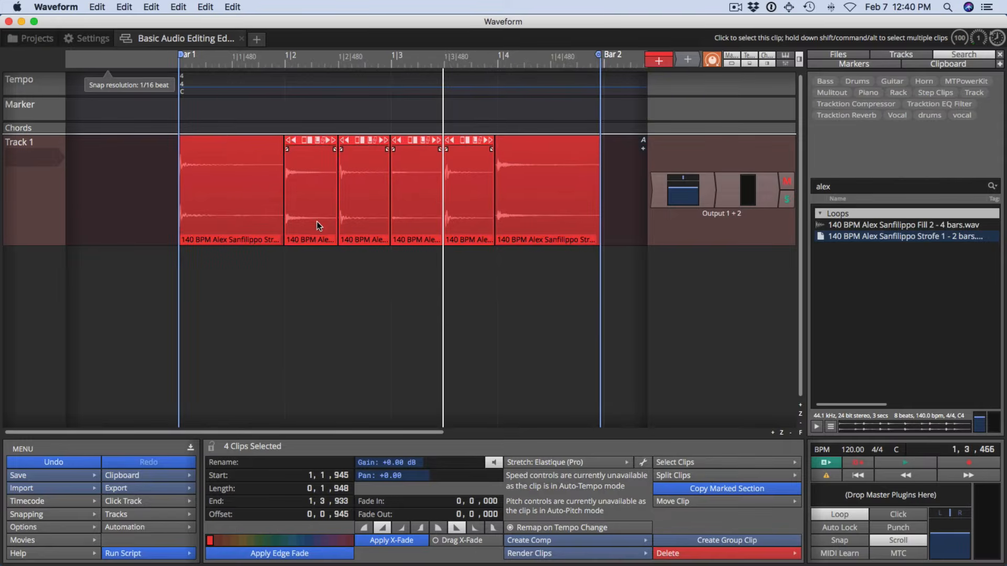
scroll(268, 199, down, 1)
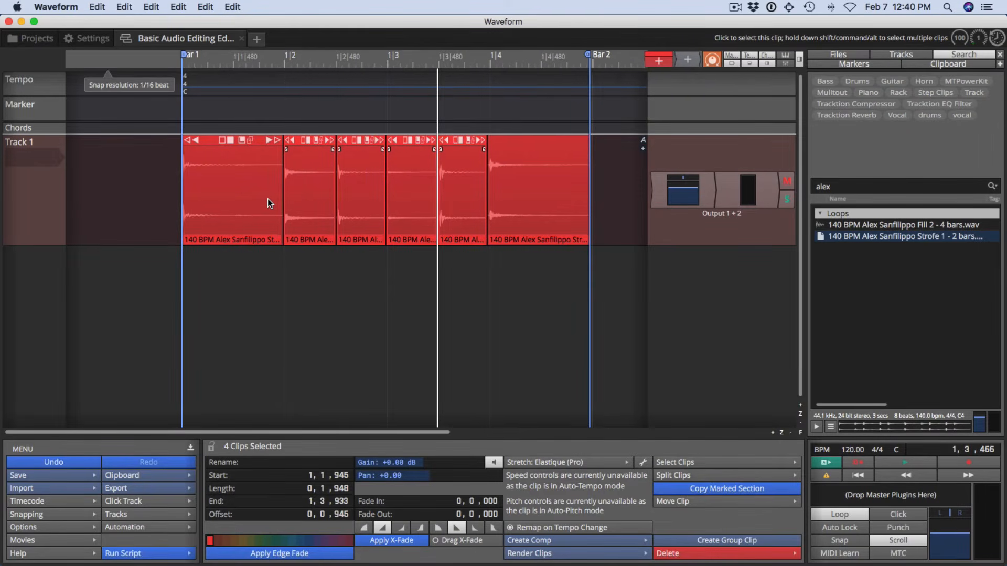
key(space)
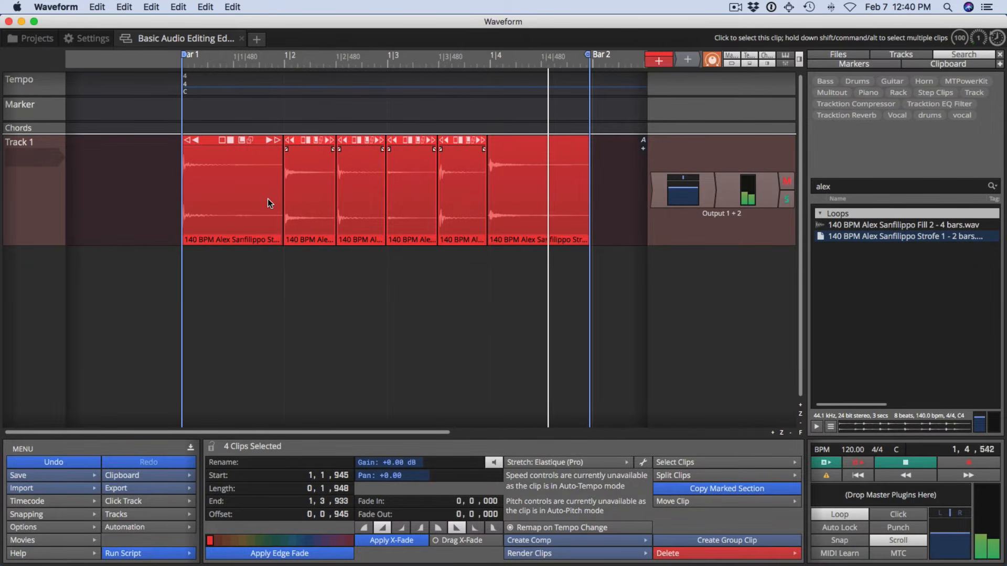
key(space)
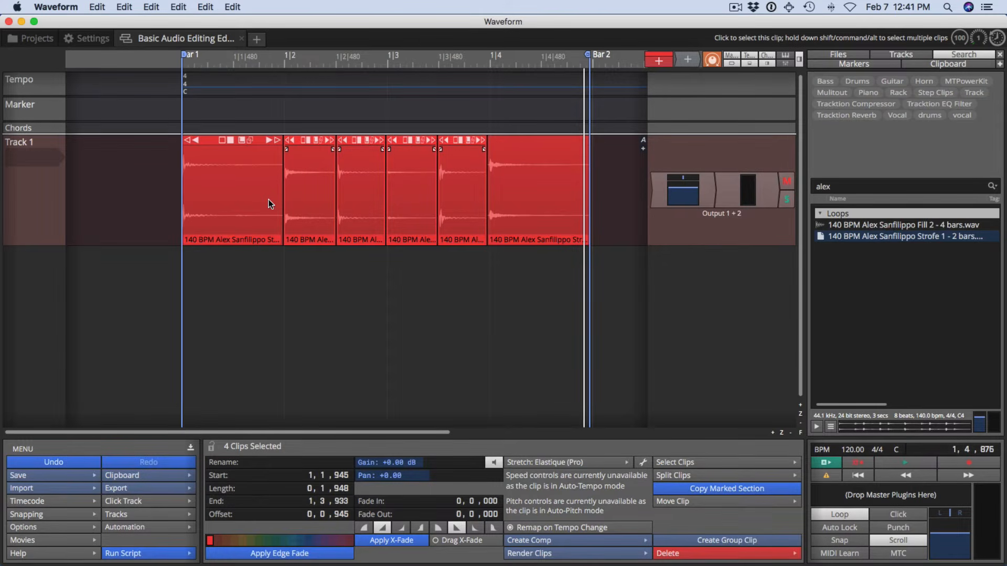
- Shorten the last slice from its end so that it stops at 1, 4, 226
click(554, 178)
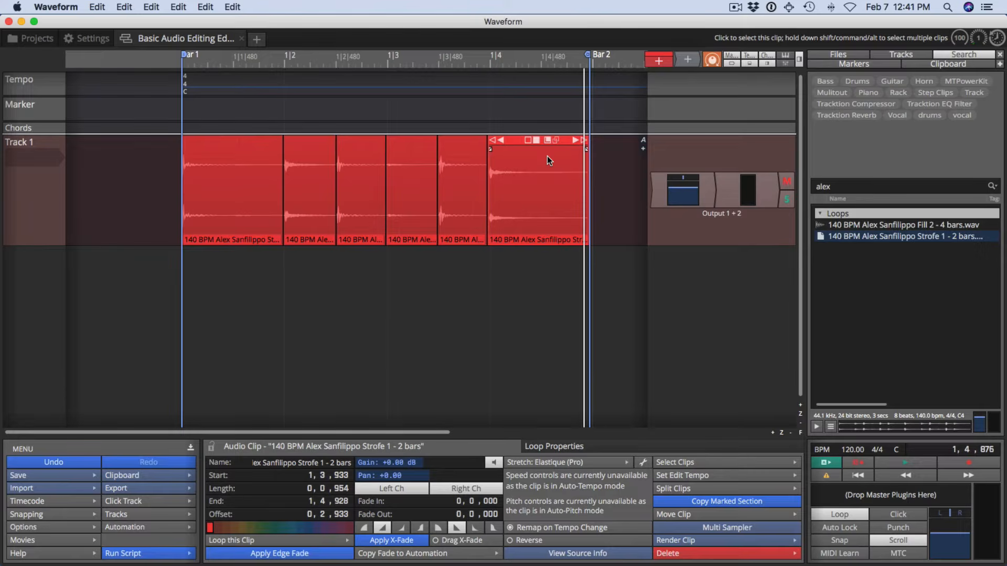
scroll(547, 155, up, 5)
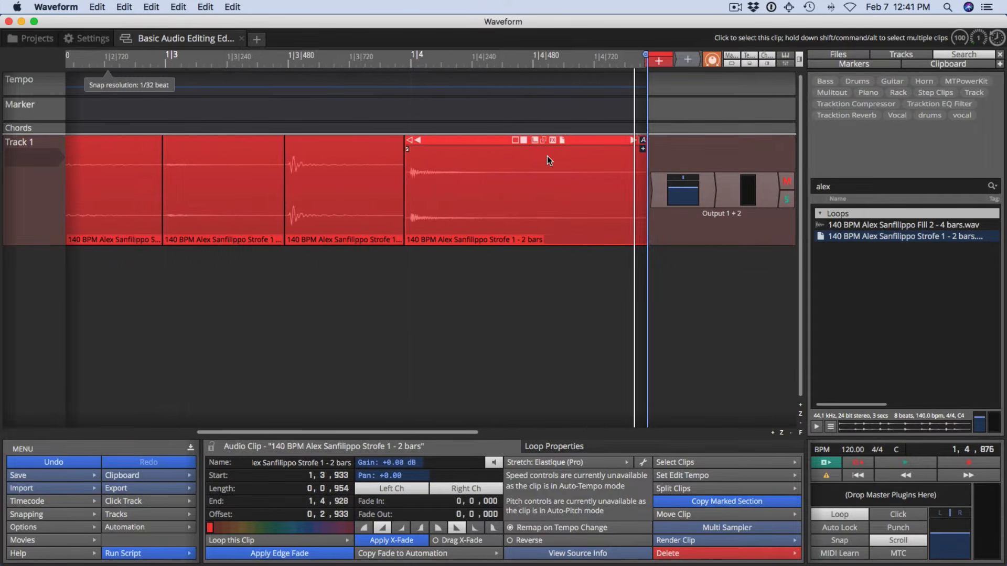
scroll(546, 155, down, 3)
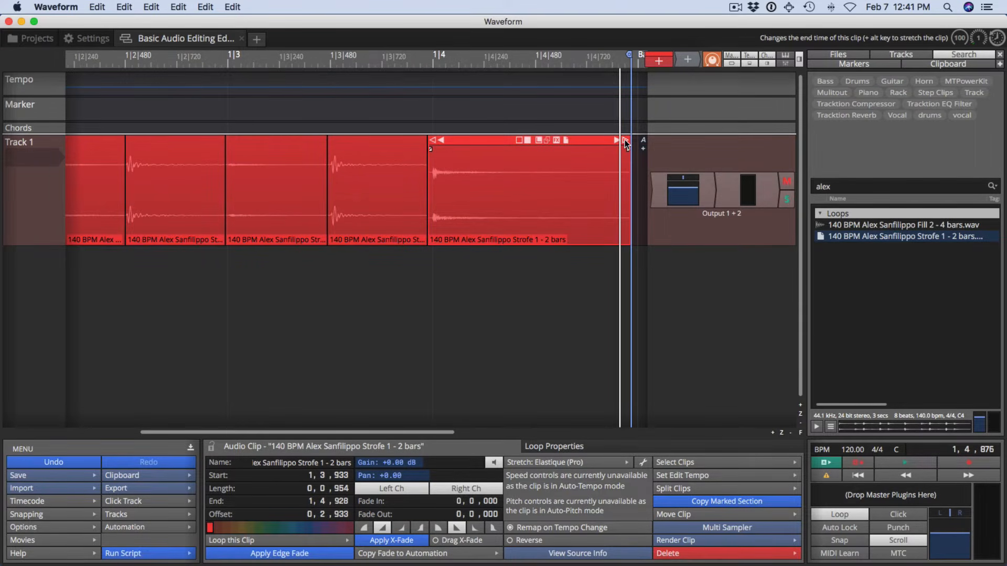
drag(624, 140, 474, 135)
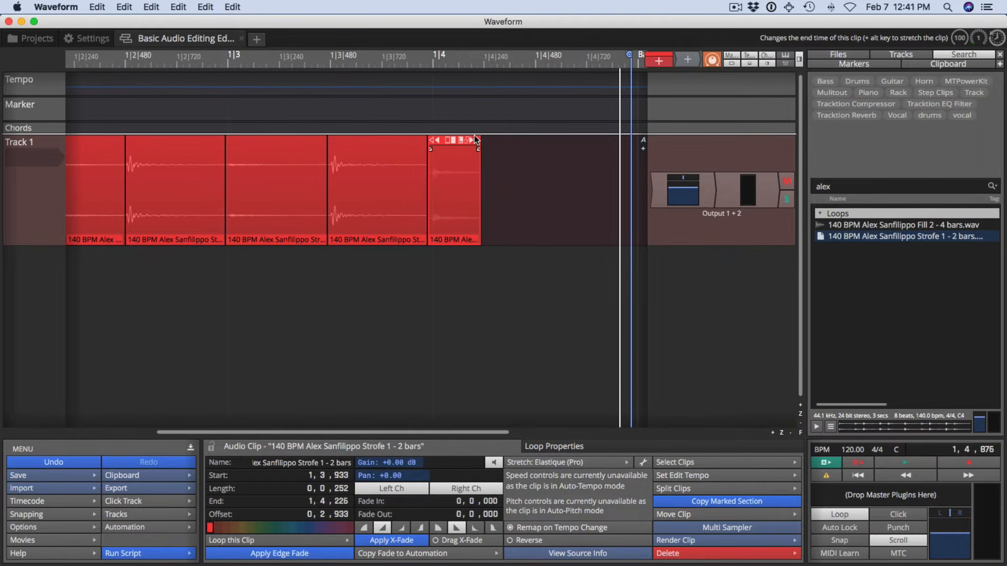
- Play the looped bar with the shortened last slice, then stop playback
key(space)
key(Down)
key(Down)
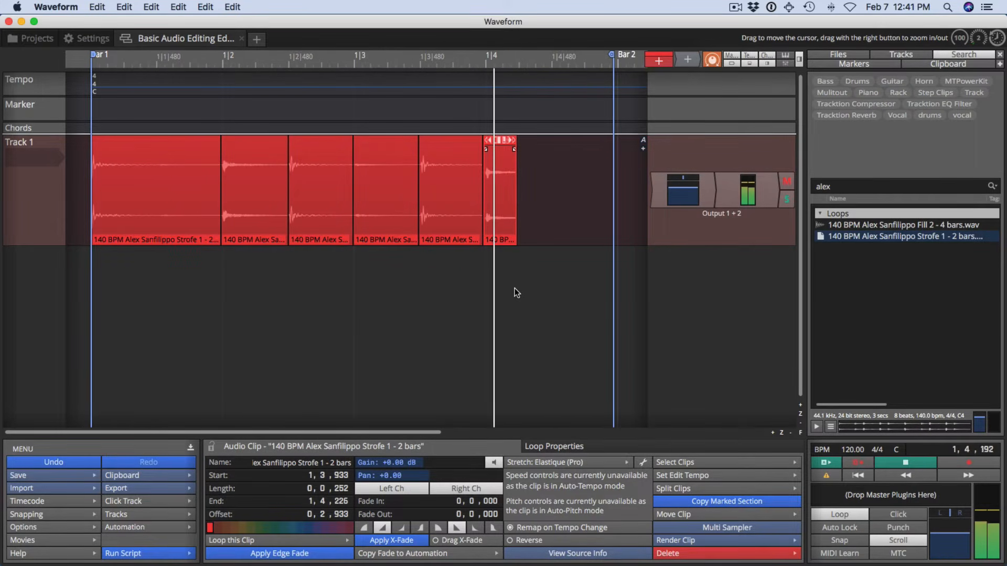
key(space)
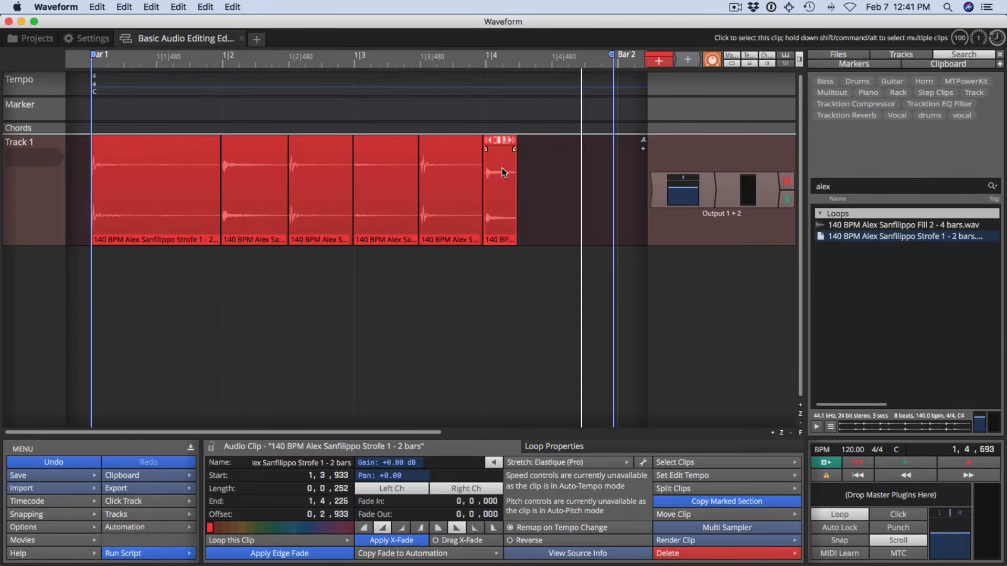
- Duplicate the shortened last slice directly behind itself, then play the loop and stop it
key(super+d)
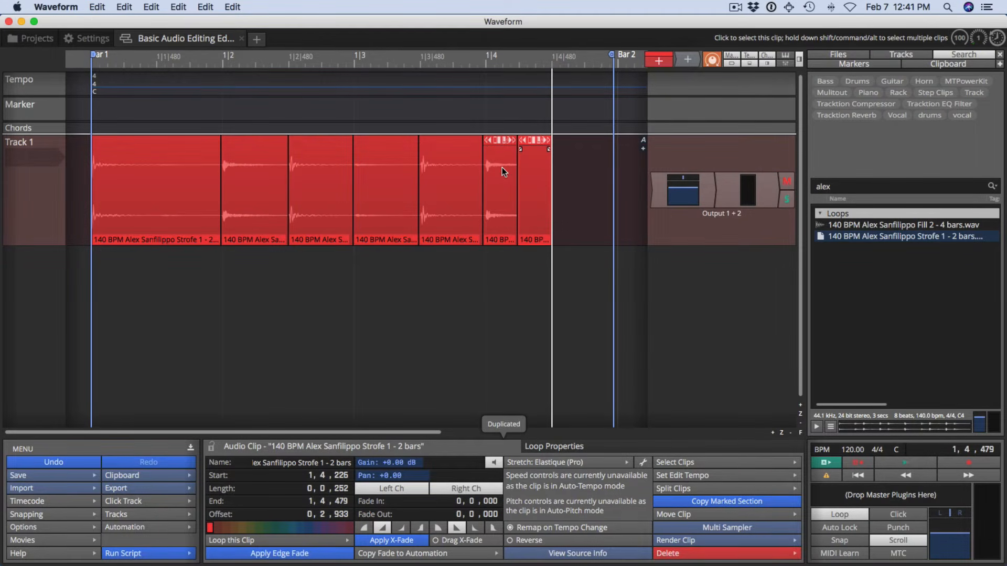
click(441, 260)
key(space)
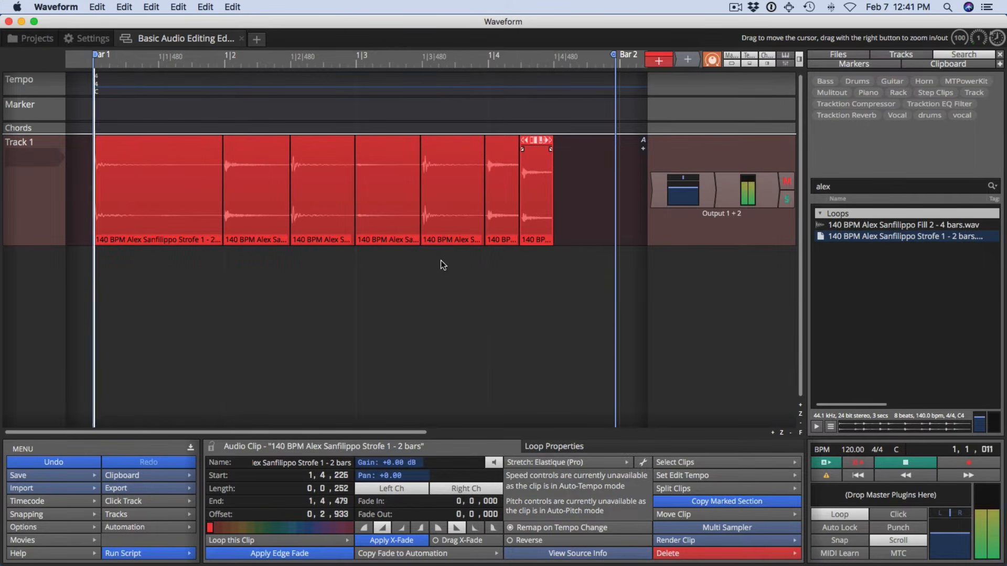
key(space)
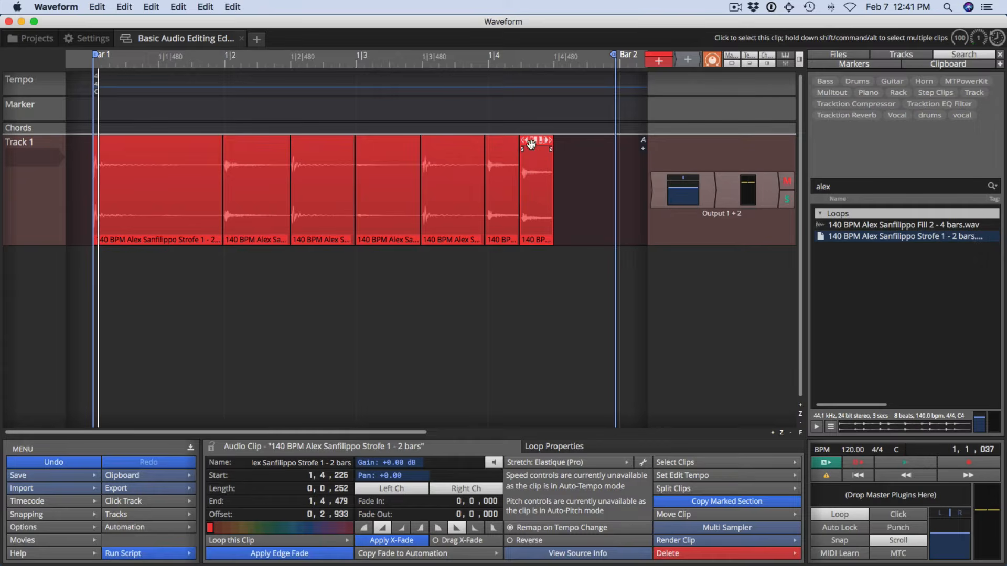
- Move the duplicated slice to start at 1, 4, 460, then play the loop and stop it
drag(529, 142, 563, 137)
key(space)
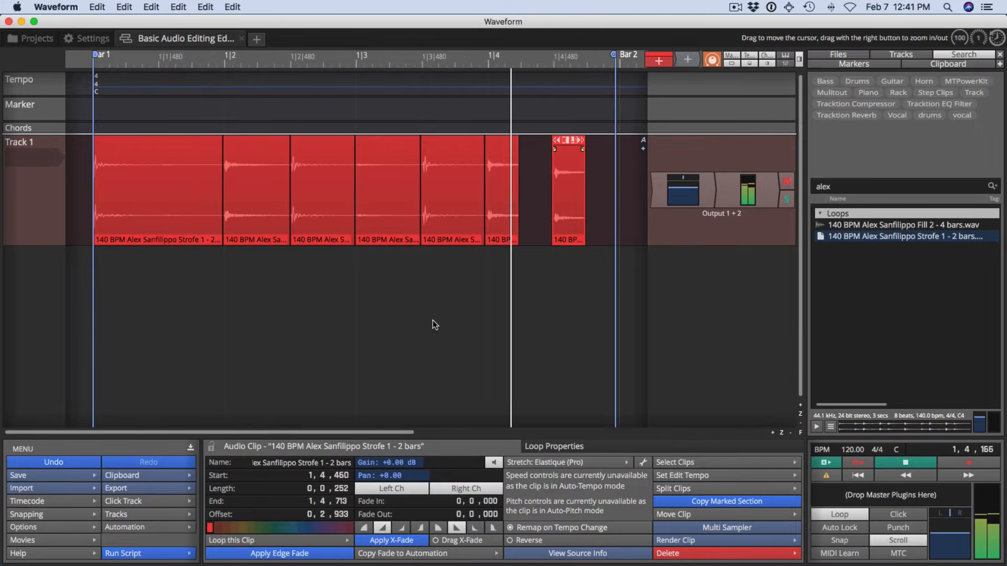
key(space)
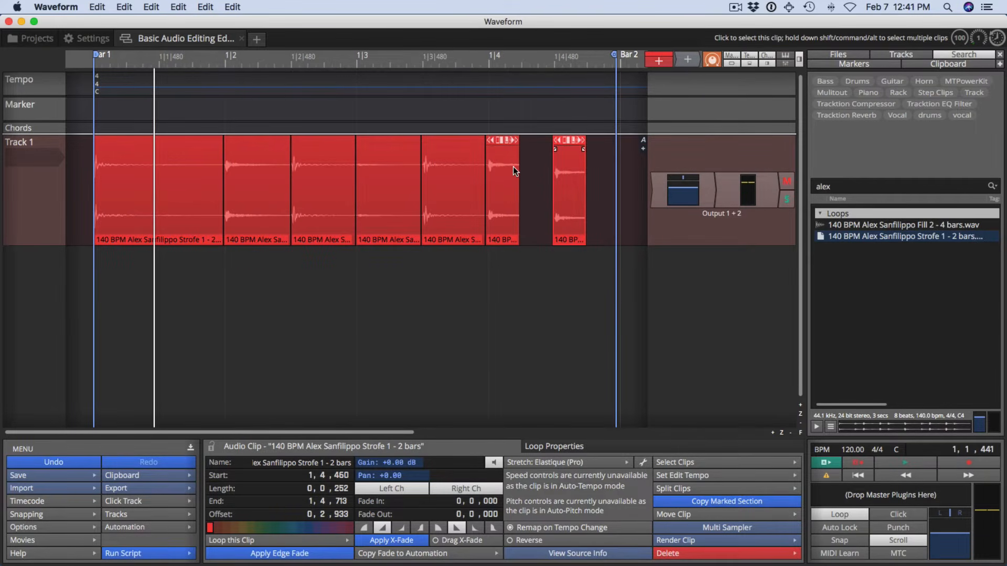
- Extend the end of the beat 4 slice to 1, 4, 461 to close the gap before the duplicated slice
scroll(516, 146, up, 4)
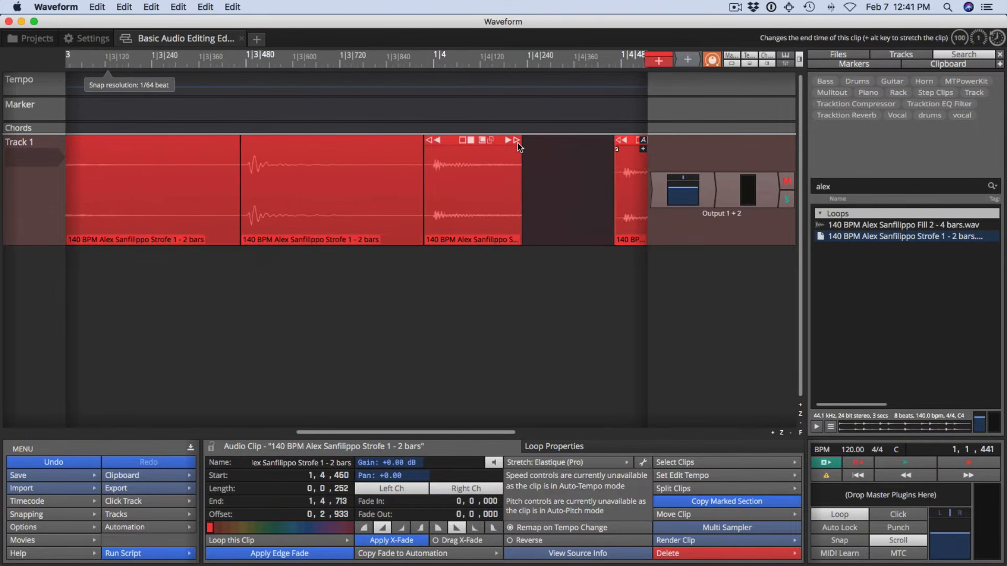
drag(517, 142, 609, 149)
scroll(589, 181, down, 3)
scroll(589, 182, down, 2)
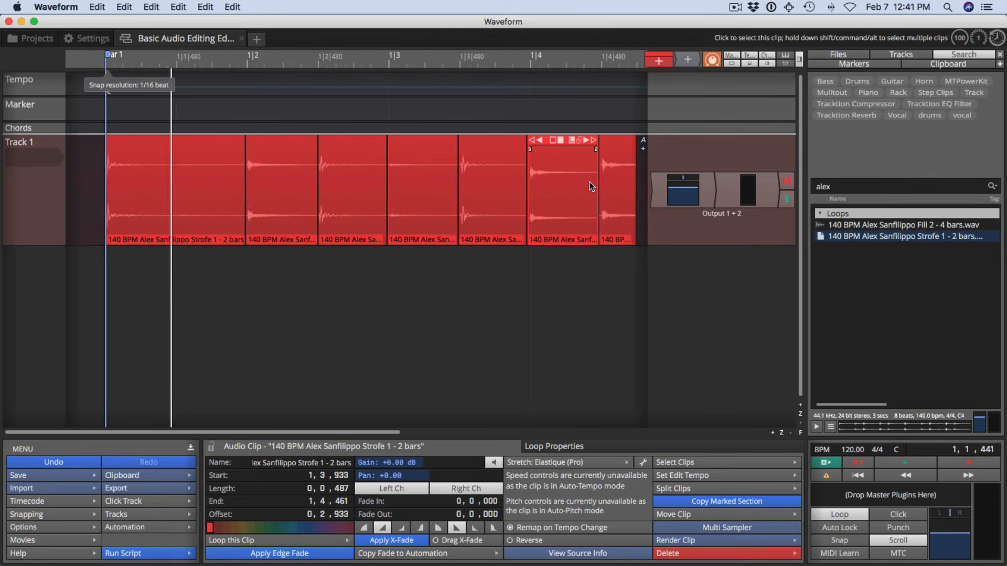
scroll(543, 270, down, 2)
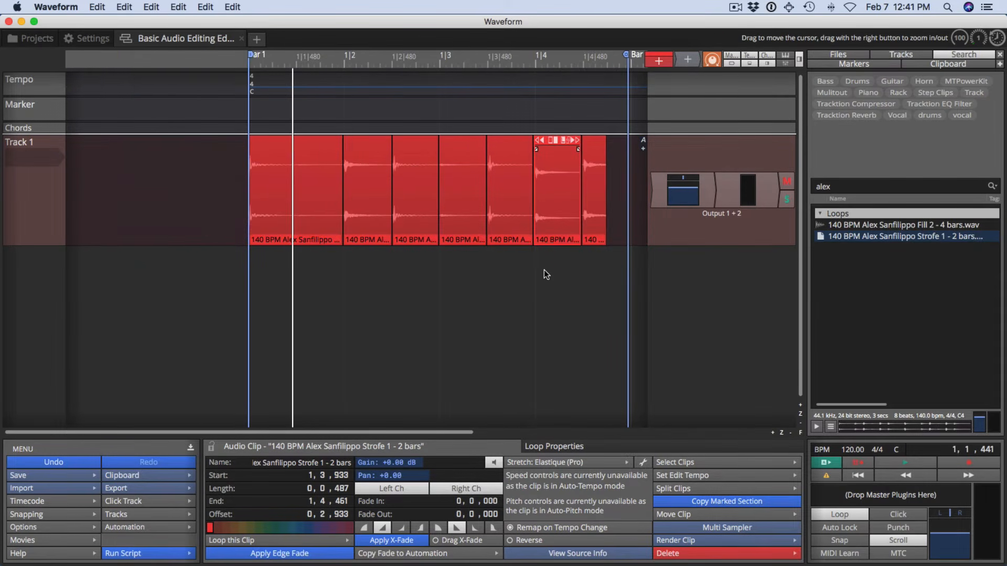
- Extend the end of the last duplicated slice to the loop end at 1, 4, 928
scroll(603, 146, up, 2)
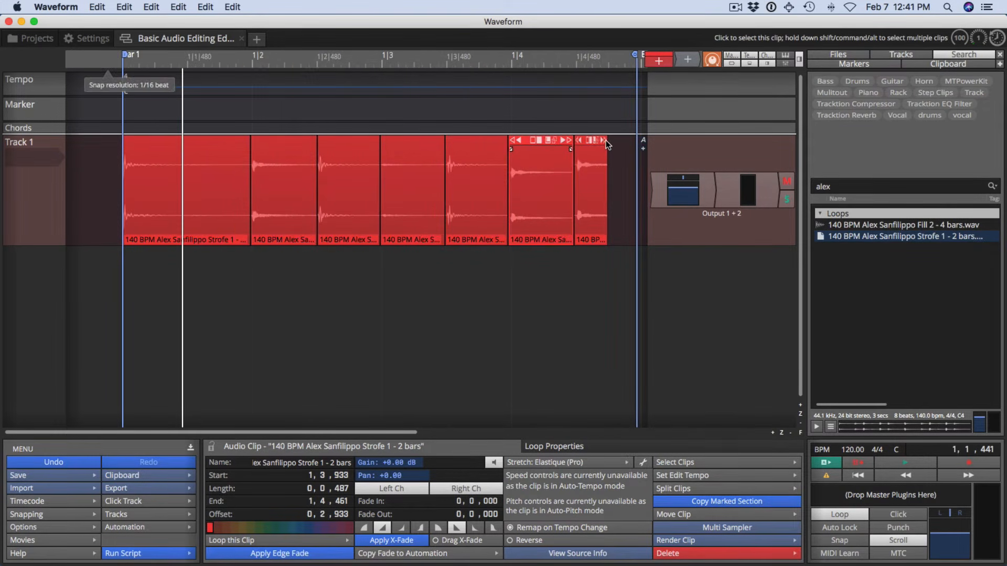
click(604, 97)
scroll(603, 96, up, 2)
scroll(604, 97, up, 2)
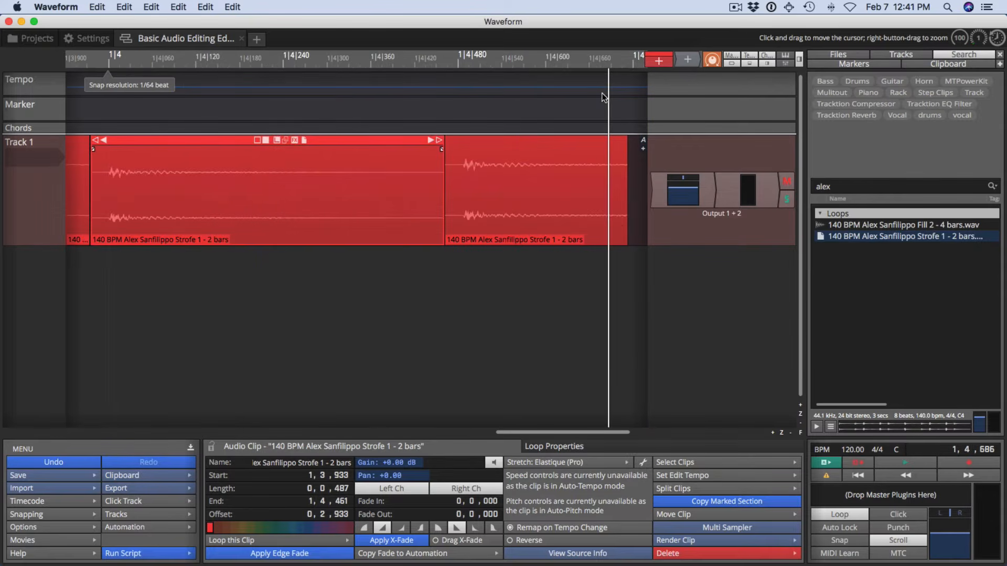
drag(622, 144, 586, 152)
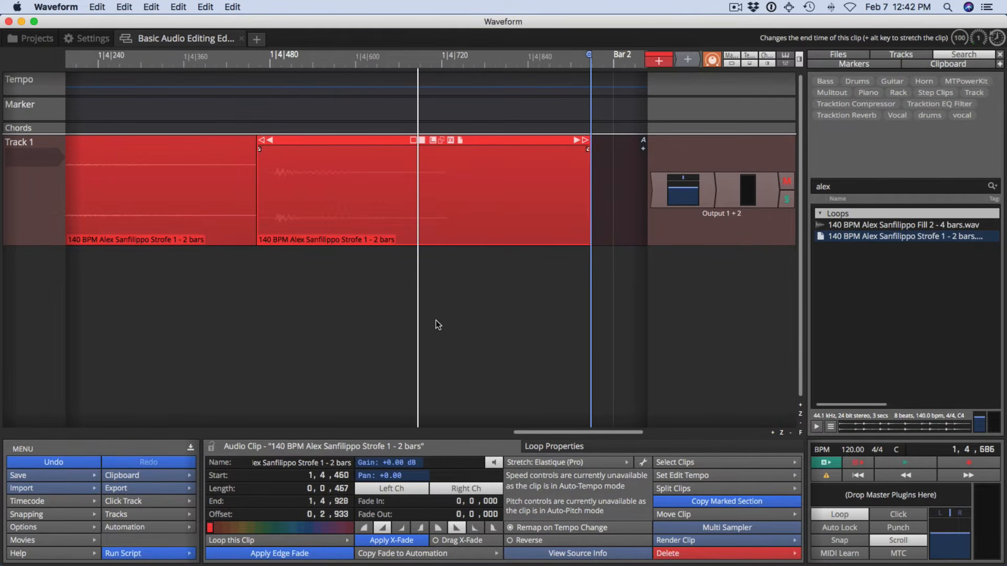
- Play the looped bar with the extended last slice, then stop playback
key(space)
scroll(436, 320, down, 5)
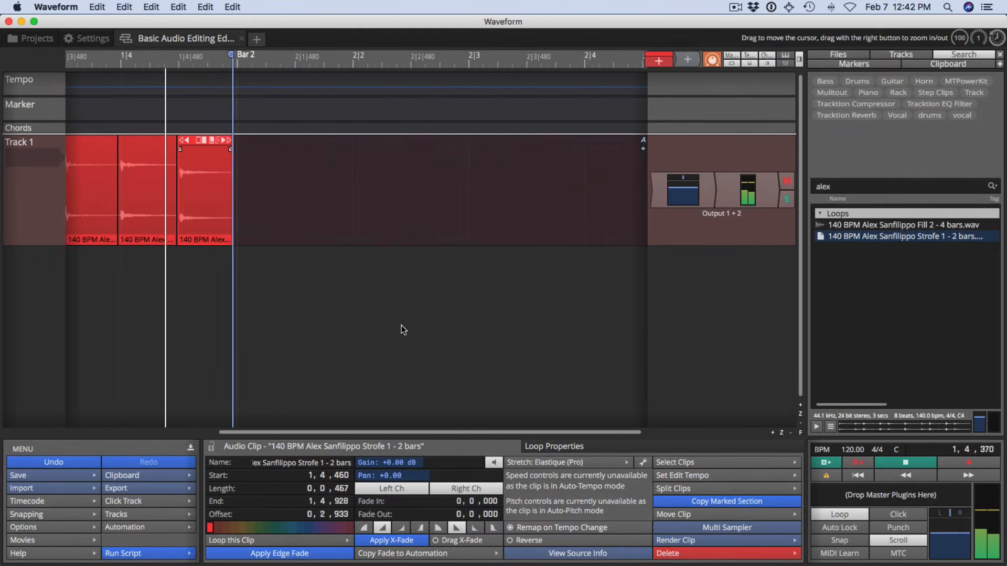
scroll(397, 328, down, 1)
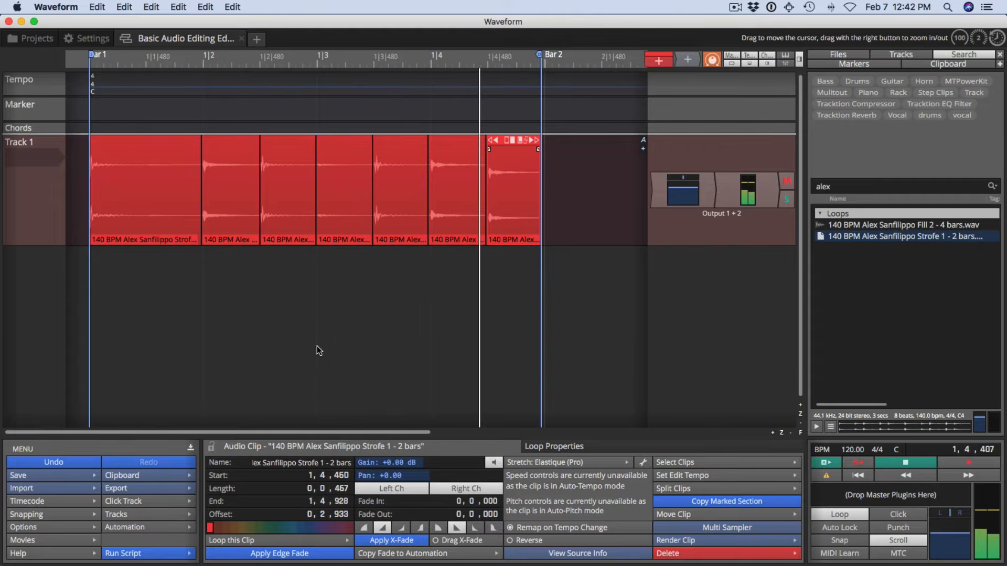
key(space)
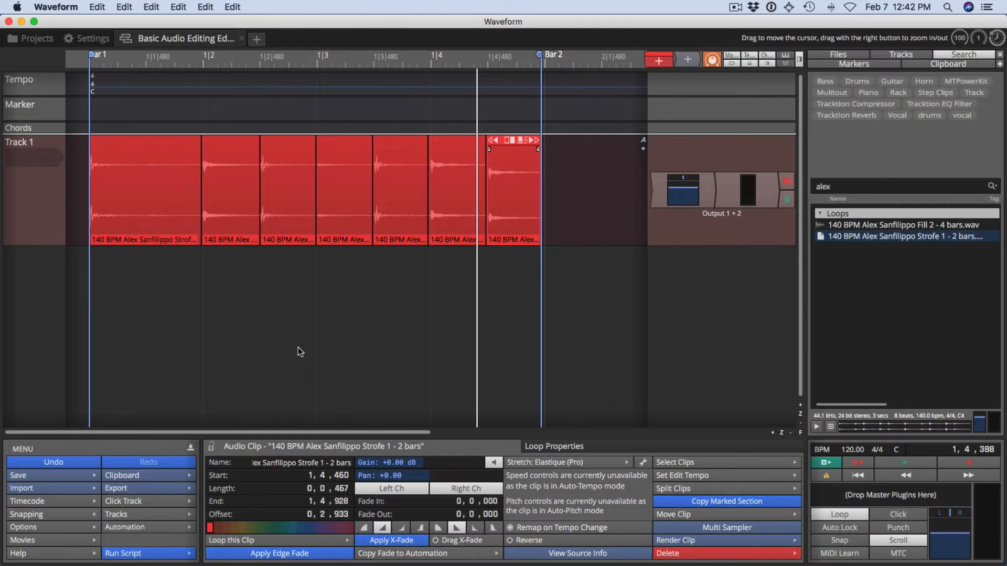
- Select all seven slices on Track 1, then search the keyboard shortcuts in the settings for "merge"
click(288, 278)
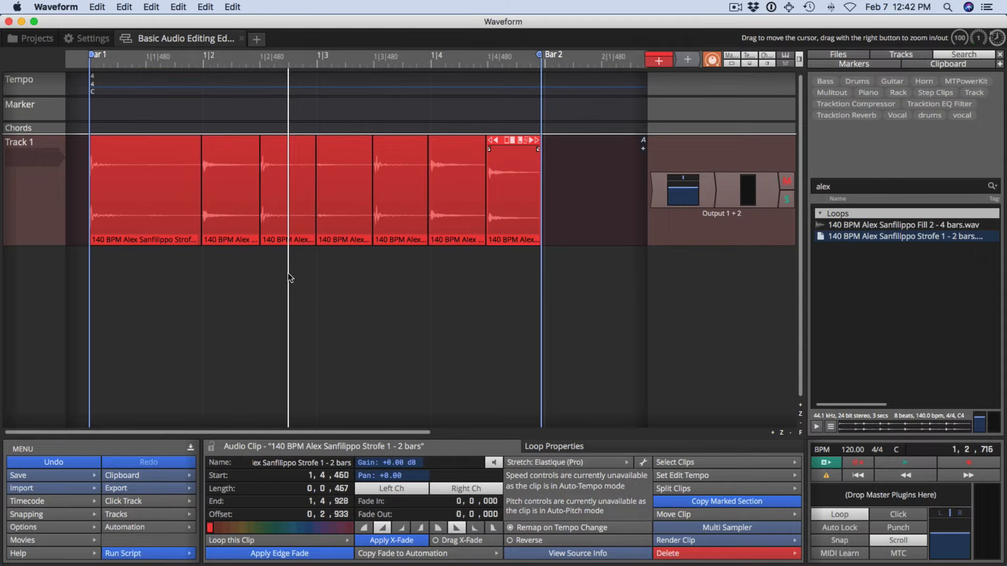
drag(598, 269, 170, 237)
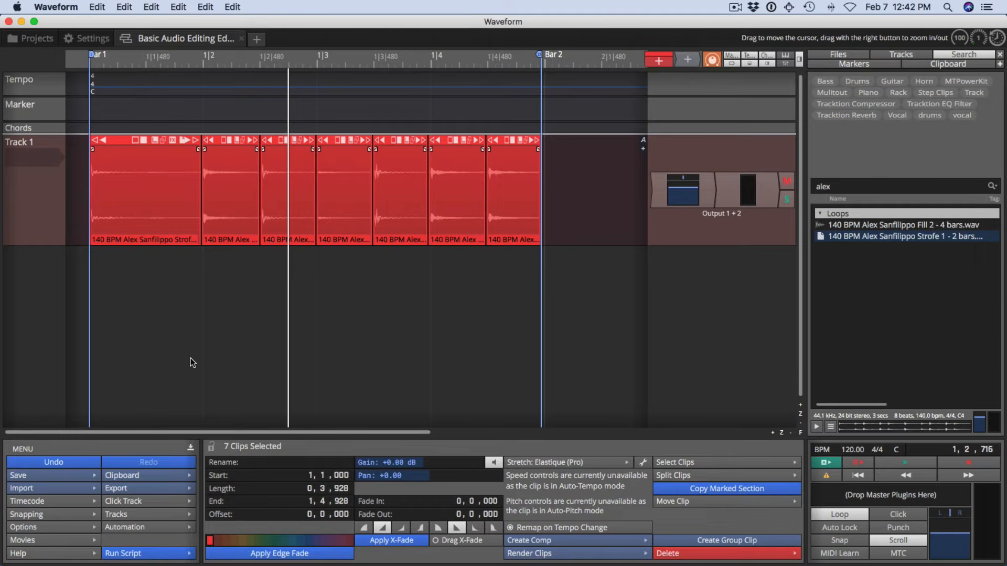
click(87, 42)
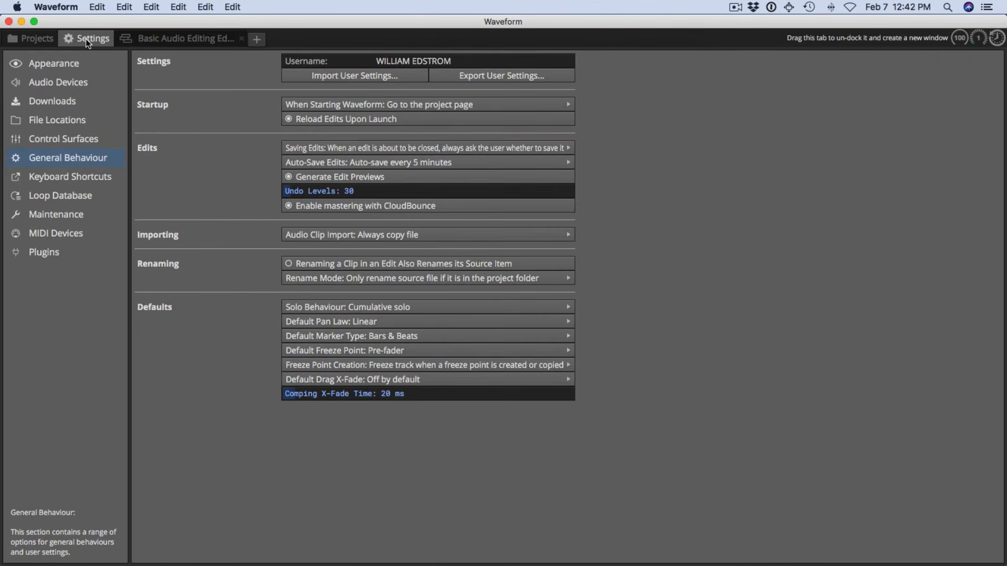
click(50, 180)
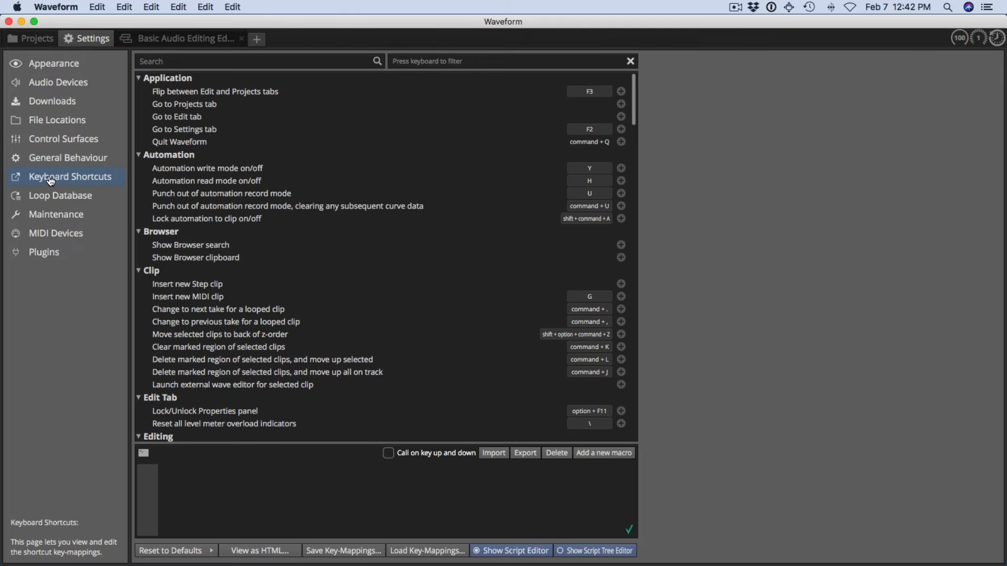
click(174, 61)
text(merge)
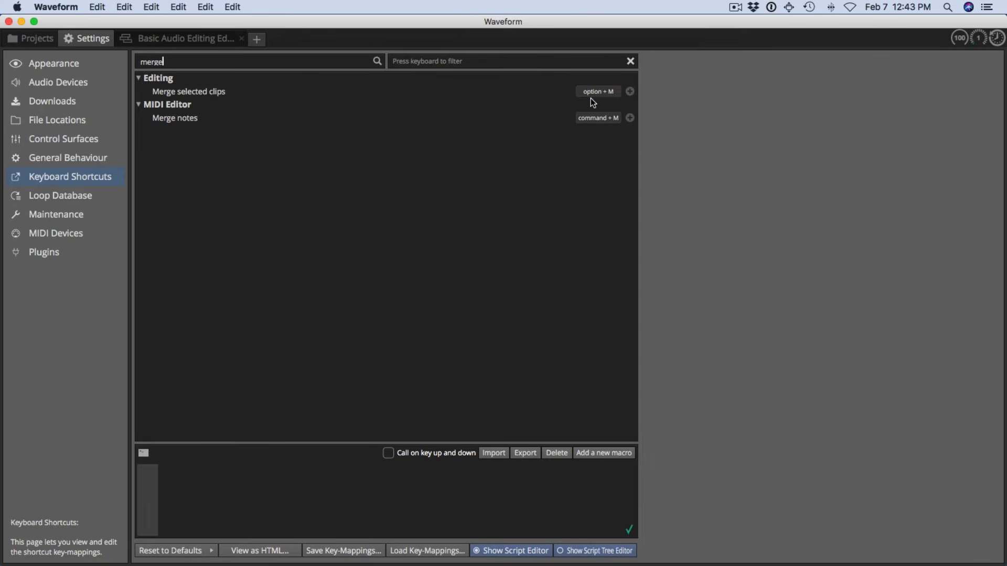
- Replace the keyboard shortcut search term with "zoom"
key(BackSpace)
key(BackSpace)
key(BackSpace)
key(BackSpace)
key(BackSpace)
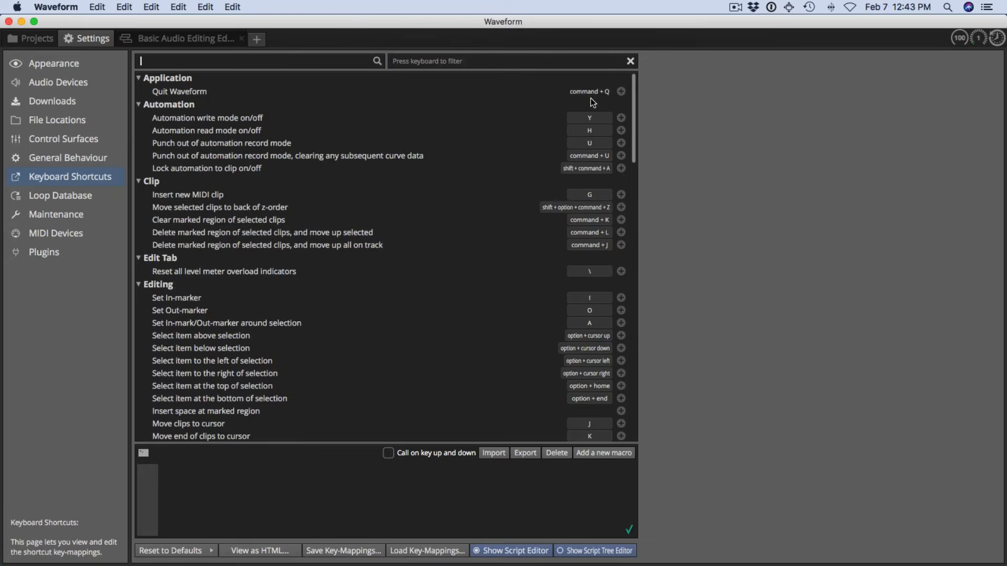
text(zoom)
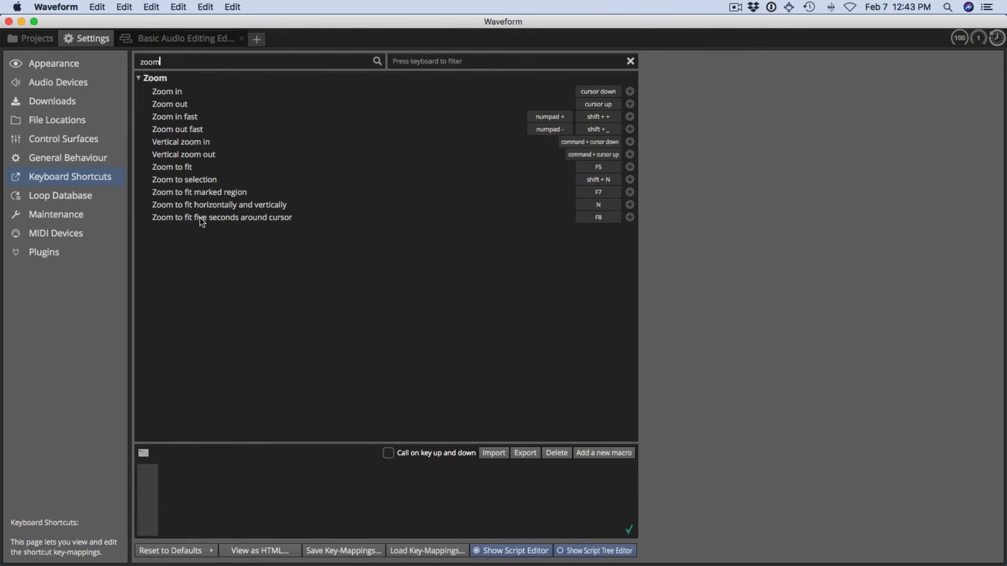
- Return to the Basic Audio Editing edit, merge the seven selected slices into one clip, and make Track 1 taller
click(189, 42)
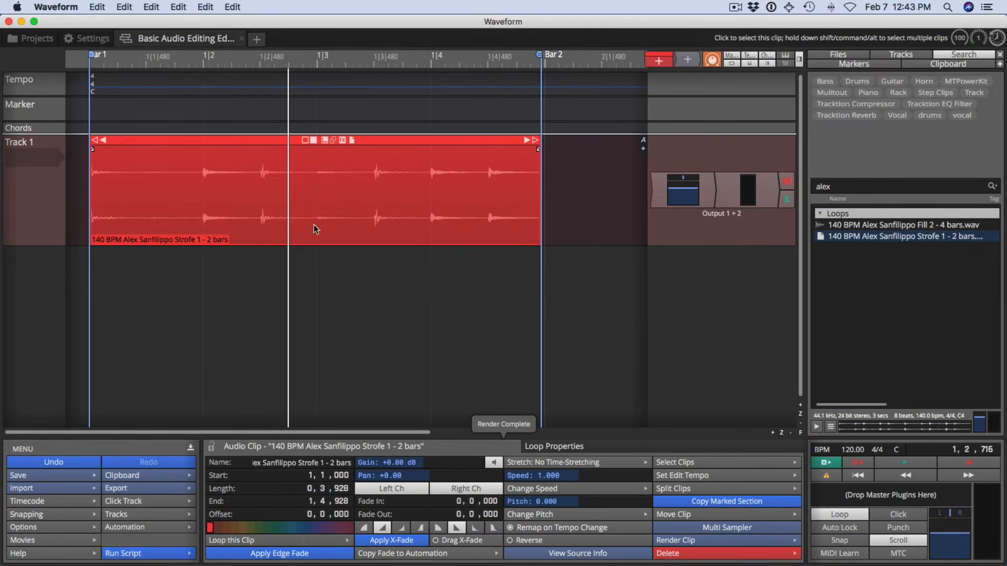
drag(34, 246, 34, 267)
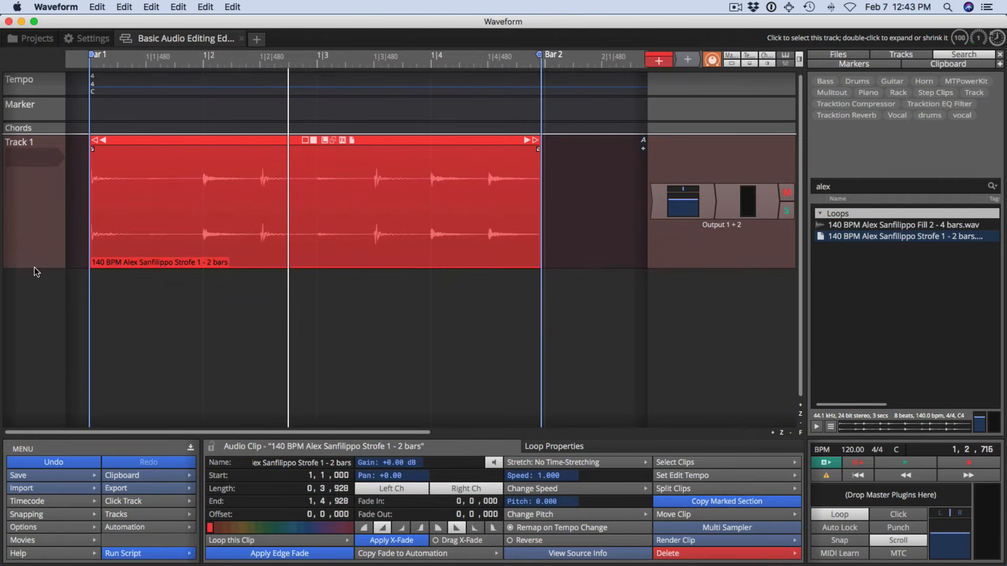
- Play the merged clip, then undo the merge and redo it
key(space)
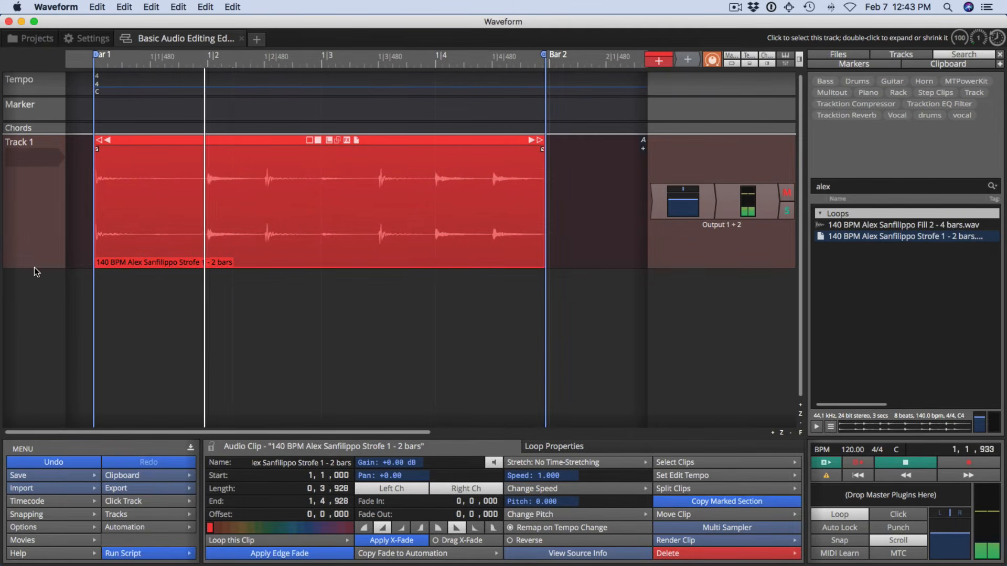
key(super+z)
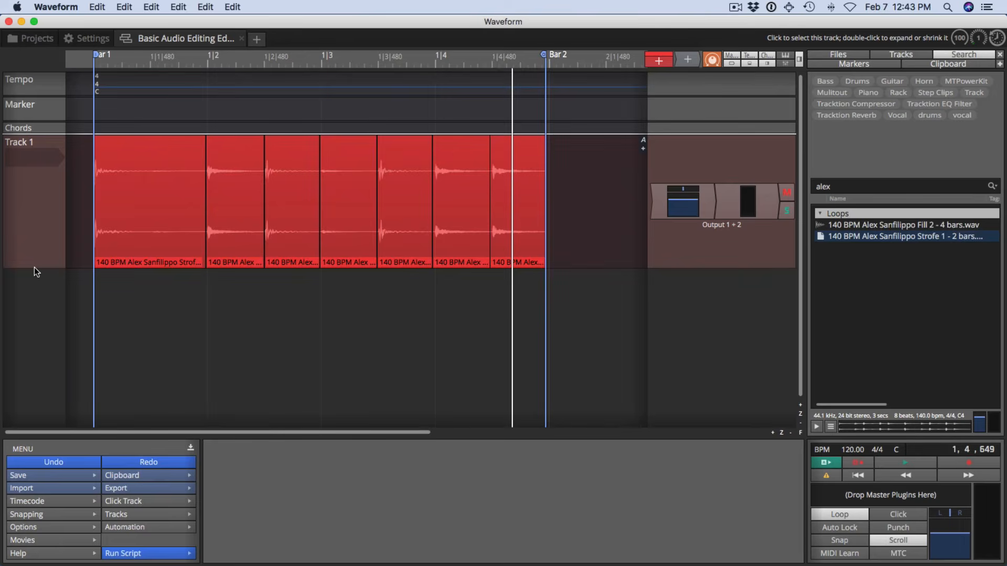
click(135, 464)
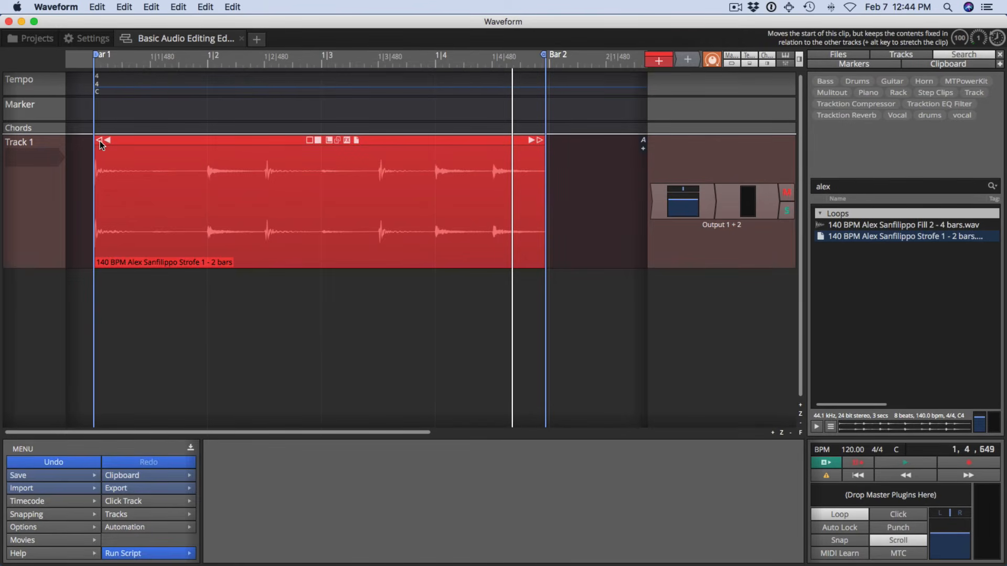
- Try trimming the merged clip's start to 1, 1, 058 and adjusting its end while keeping the audio contents in place
mouse_move(100, 139)
mouse_down()
mouse_move(213, 146)
mouse_move(93, 142)
mouse_up()
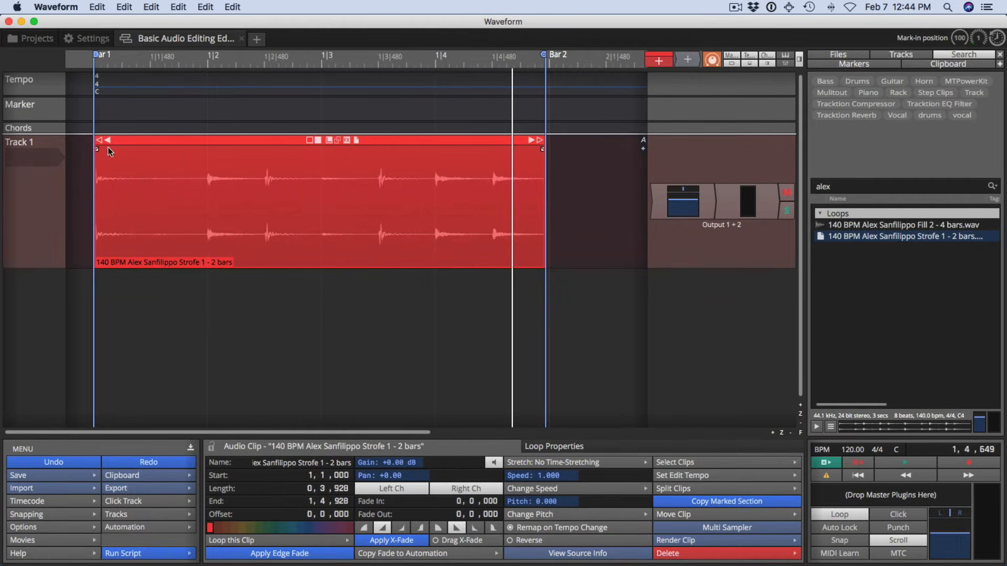
mouse_move(541, 140)
mouse_down()
mouse_move(325, 138)
mouse_move(543, 140)
mouse_up()
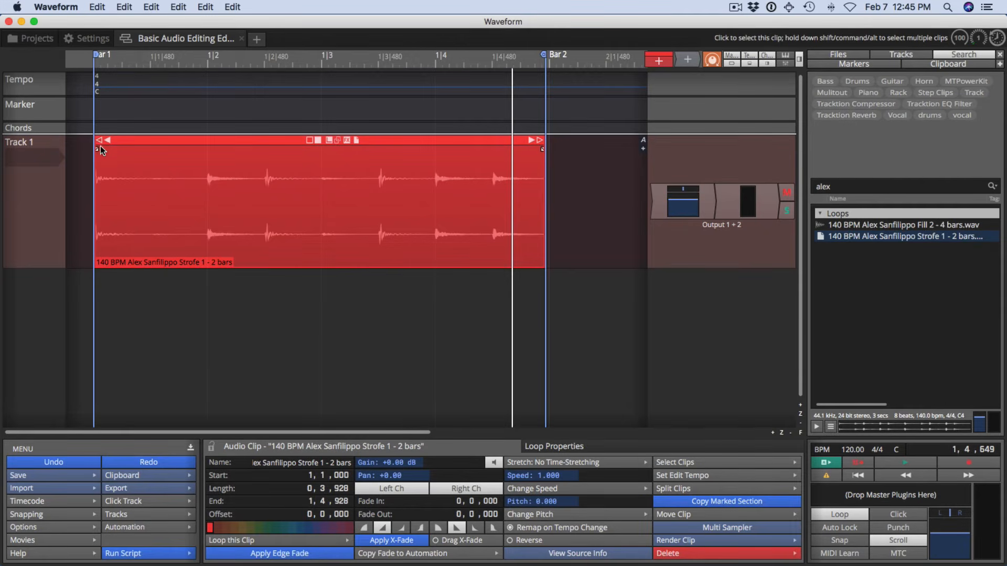
mouse_move(99, 140)
mouse_down()
mouse_move(153, 142)
mouse_move(100, 140)
mouse_up()
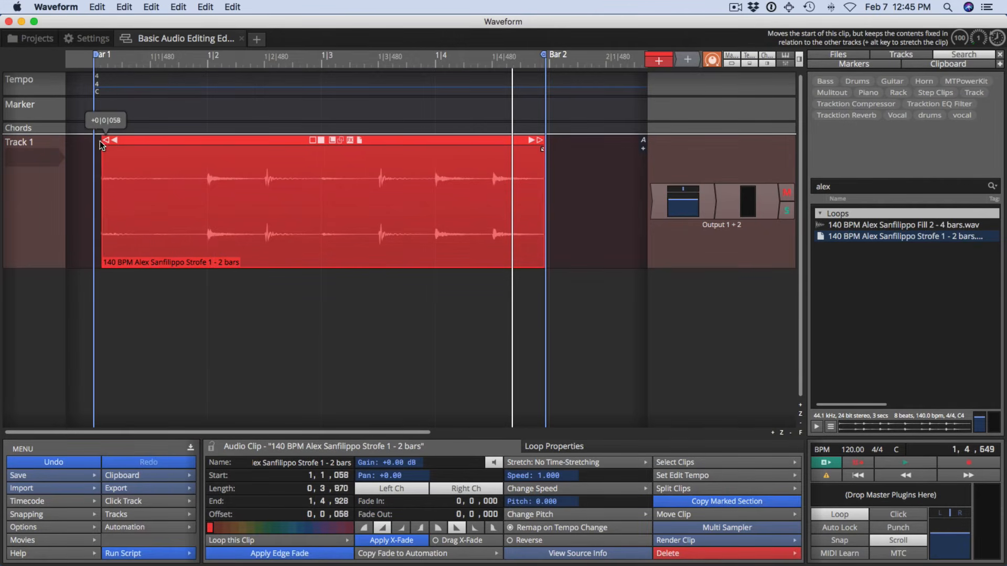
mouse_move(538, 142)
mouse_down()
mouse_move(575, 140)
mouse_move(377, 140)
mouse_move(557, 143)
mouse_up()
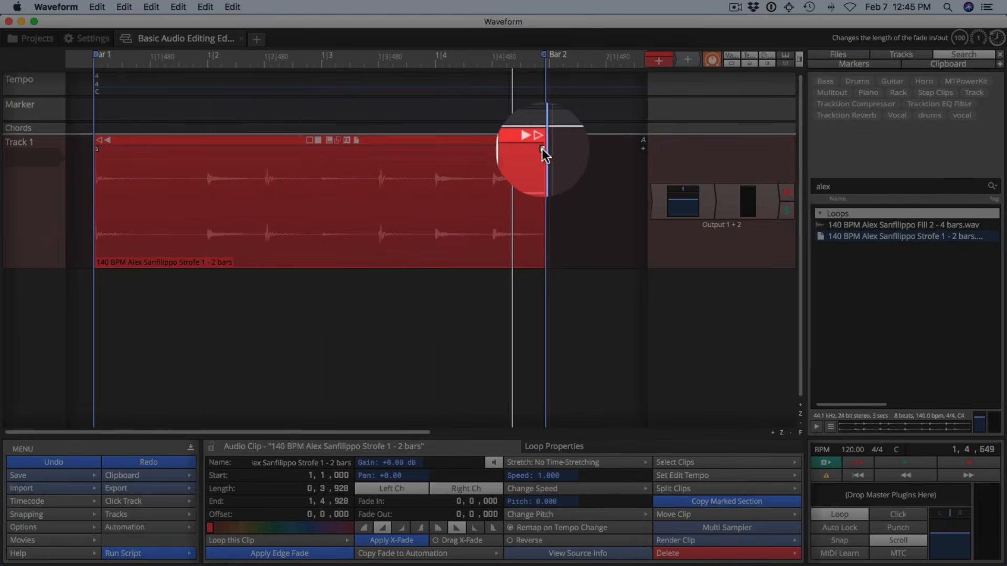
- Add a fade-out of about 0, 1, 514 to the merged clip, then play the loop and stop it
drag(543, 148, 367, 163)
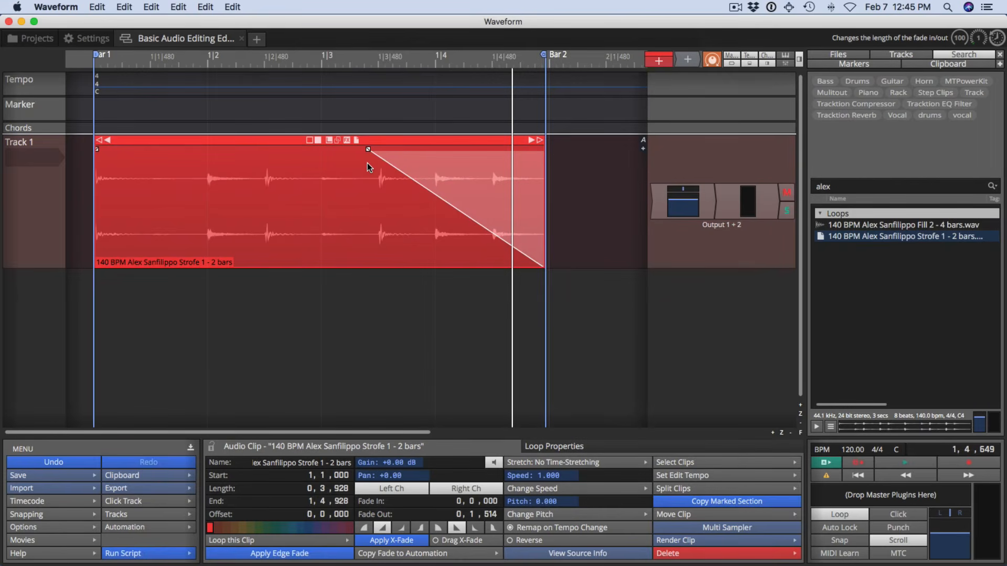
key(space)
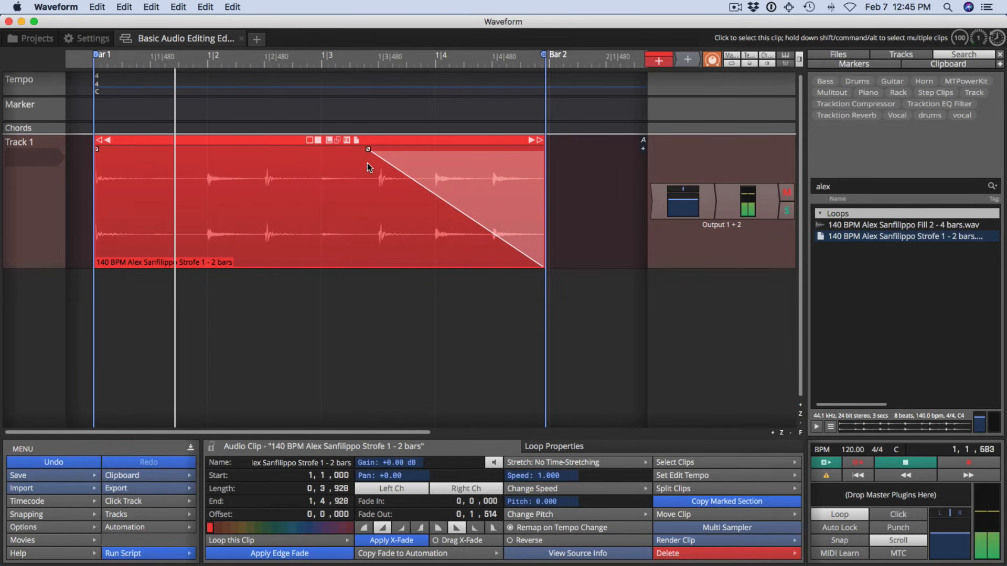
key(space)
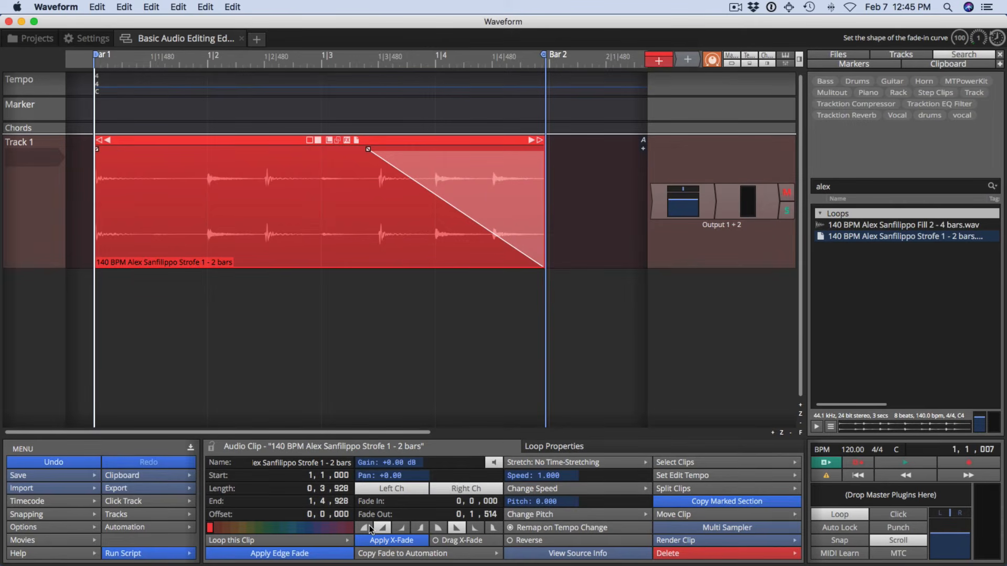
- Try the different fade-out curve shapes on the merged clip and settle on the S-shaped curve
click(474, 528)
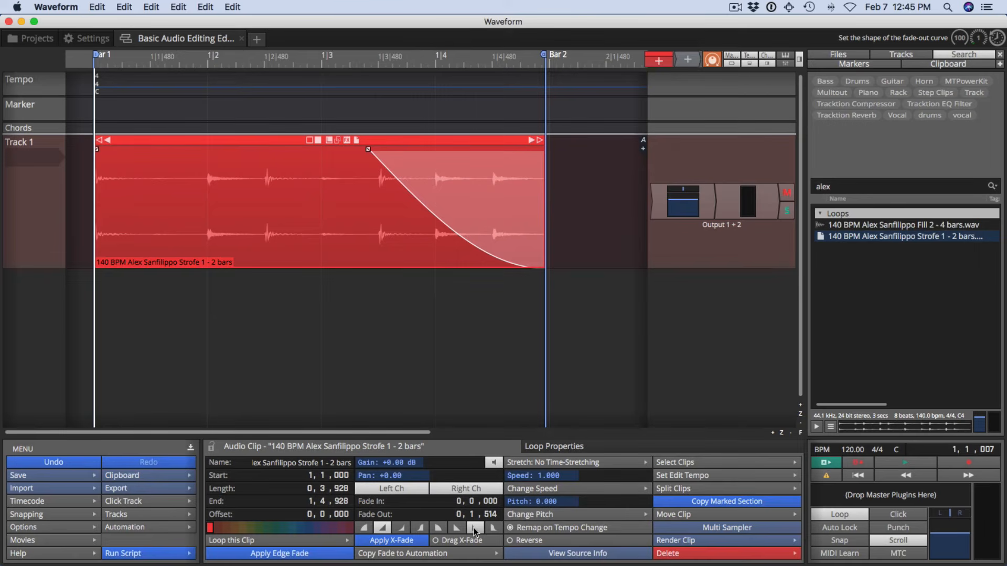
click(494, 526)
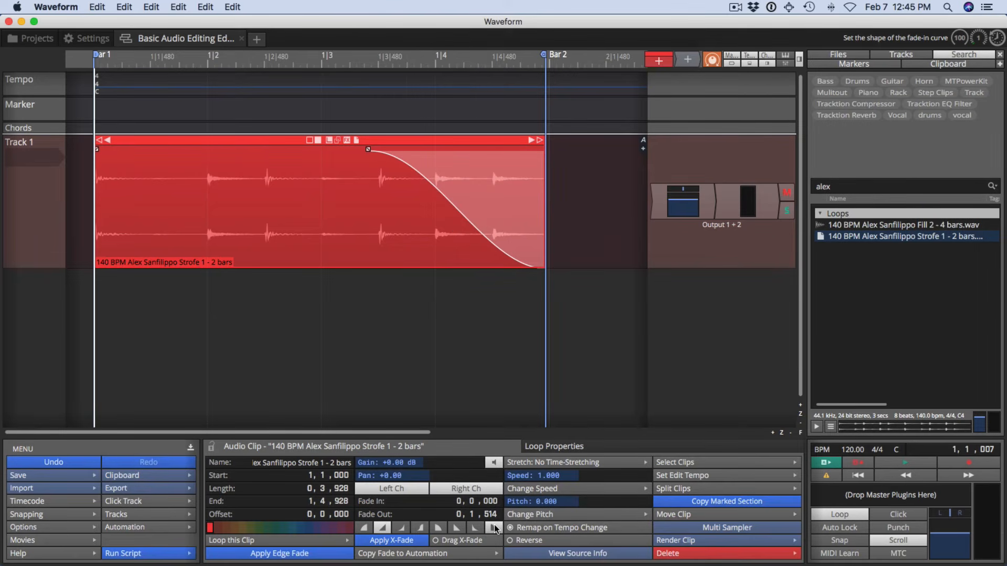
click(440, 530)
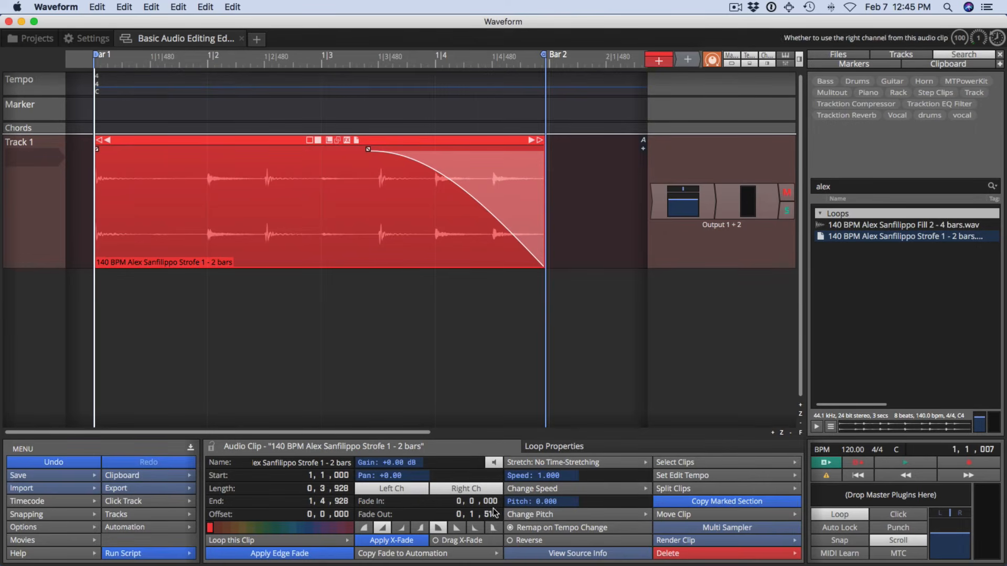
click(494, 527)
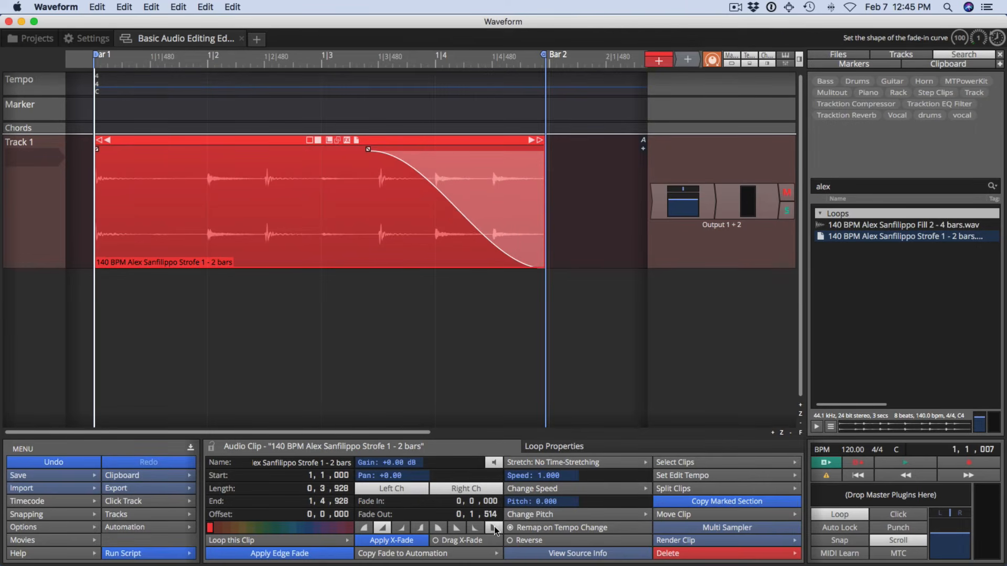
- Play the loop with the S-shaped fade-out and stop it, then reduce the fade-out length to zero
click(312, 316)
key(space)
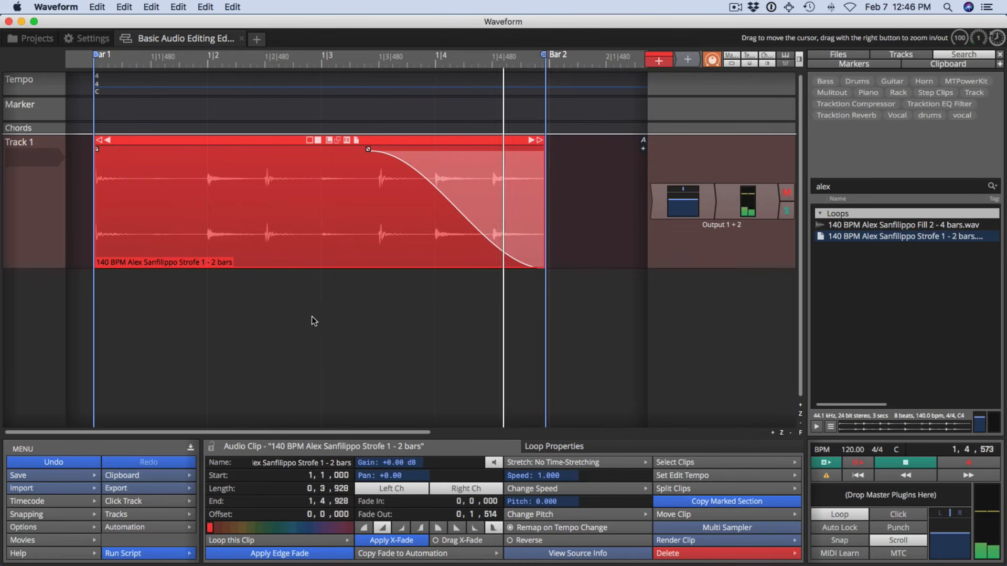
key(space)
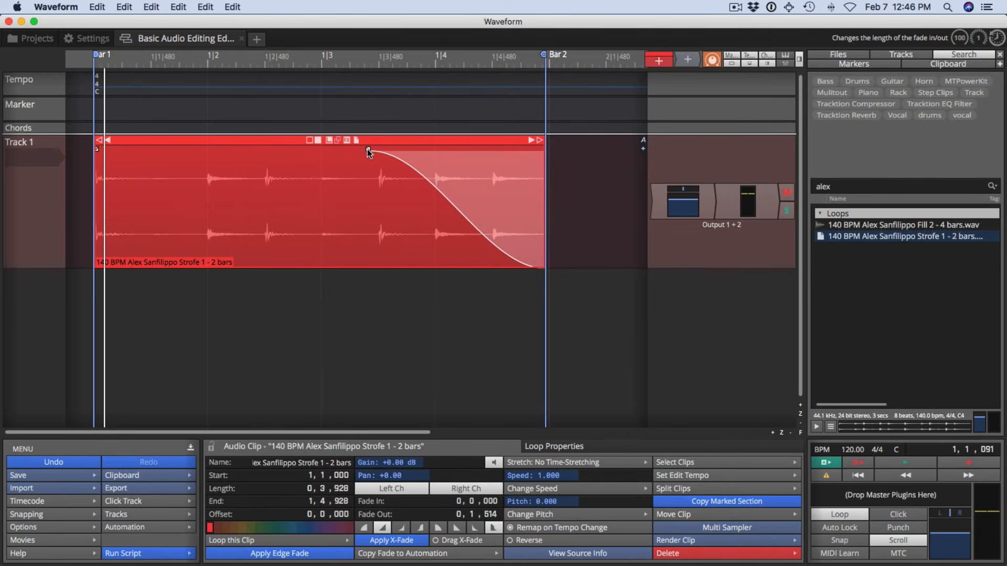
drag(367, 149, 553, 165)
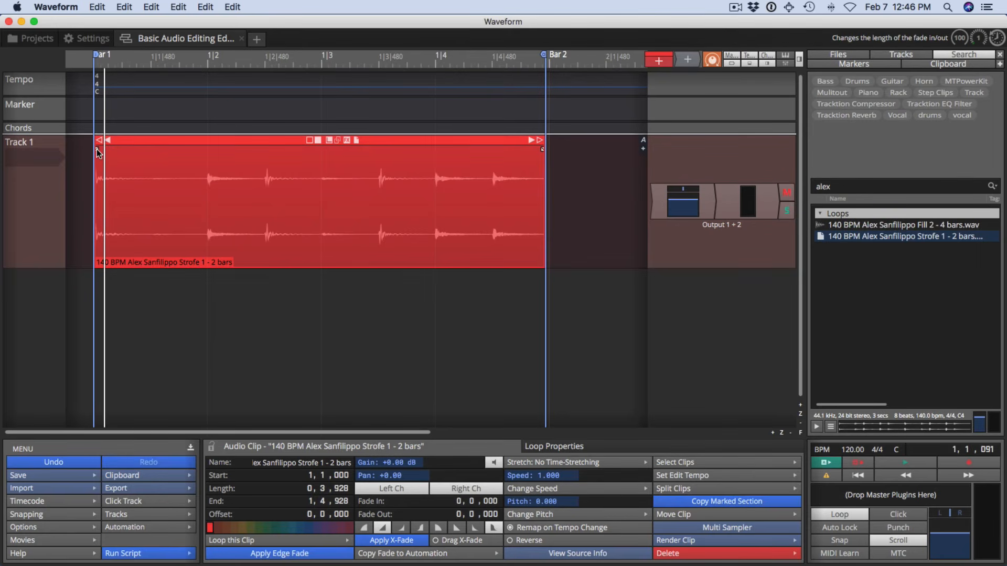
- Add a fade-in of about 0, 1, 737 to the merged clip, then play the loop and stop it
drag(97, 150, 298, 159)
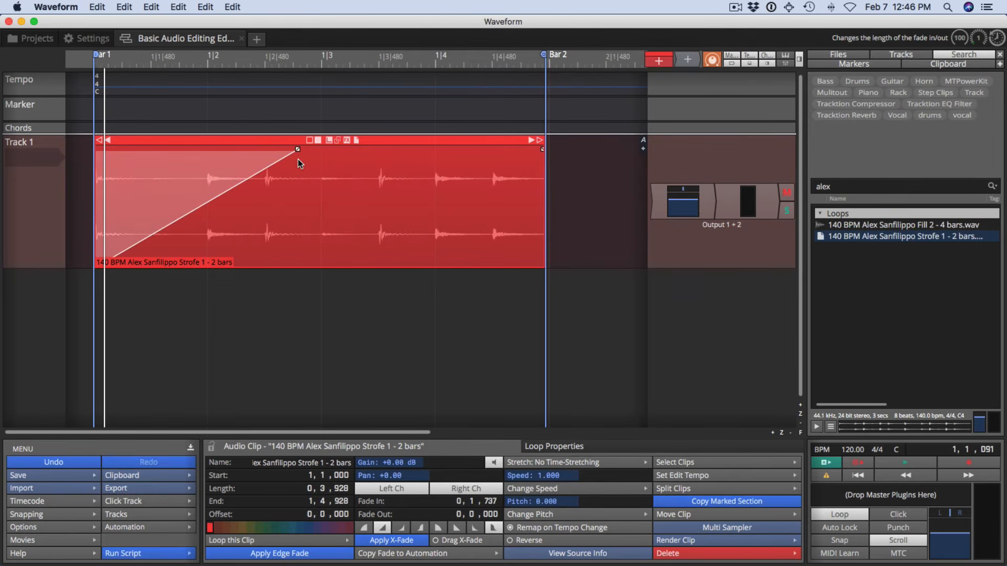
key(space)
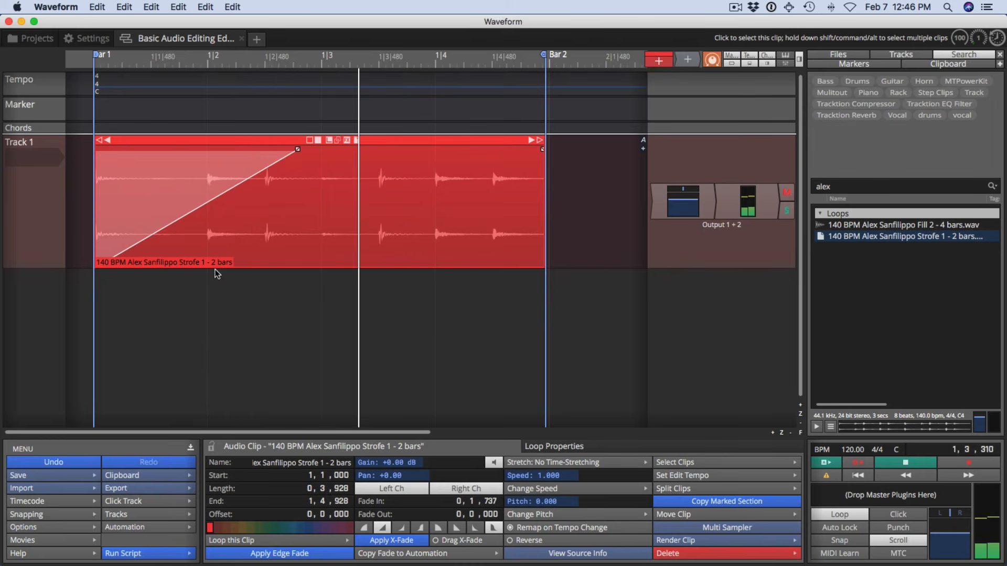
key(space)
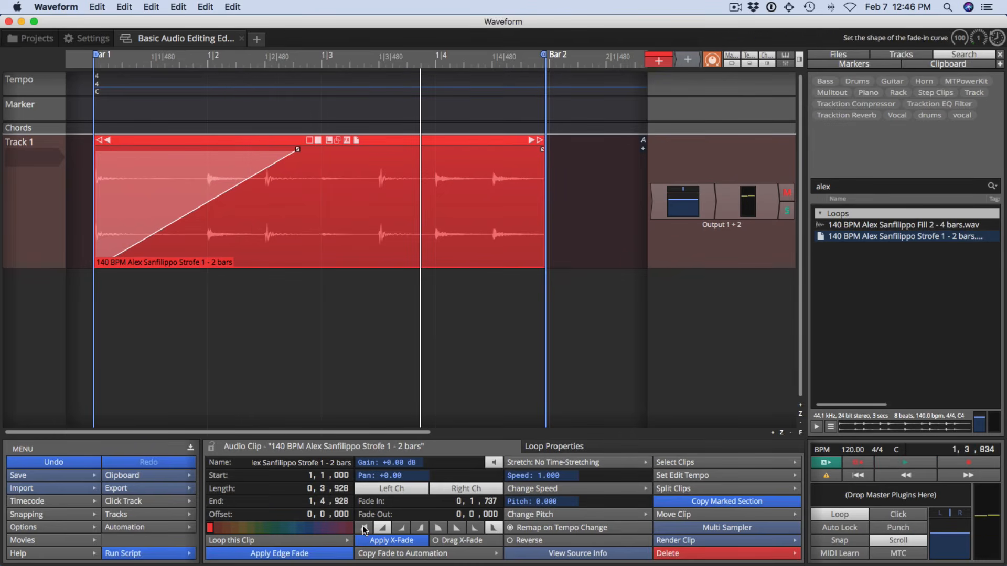
- Change the merged clip's fade-in to the convex curve shape, then play the loop and stop it
click(364, 527)
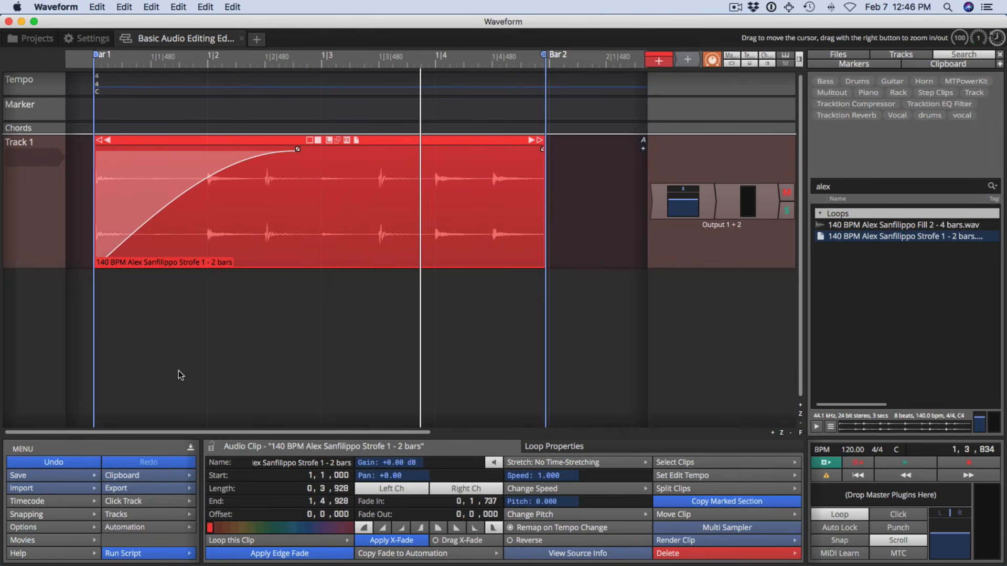
key(space)
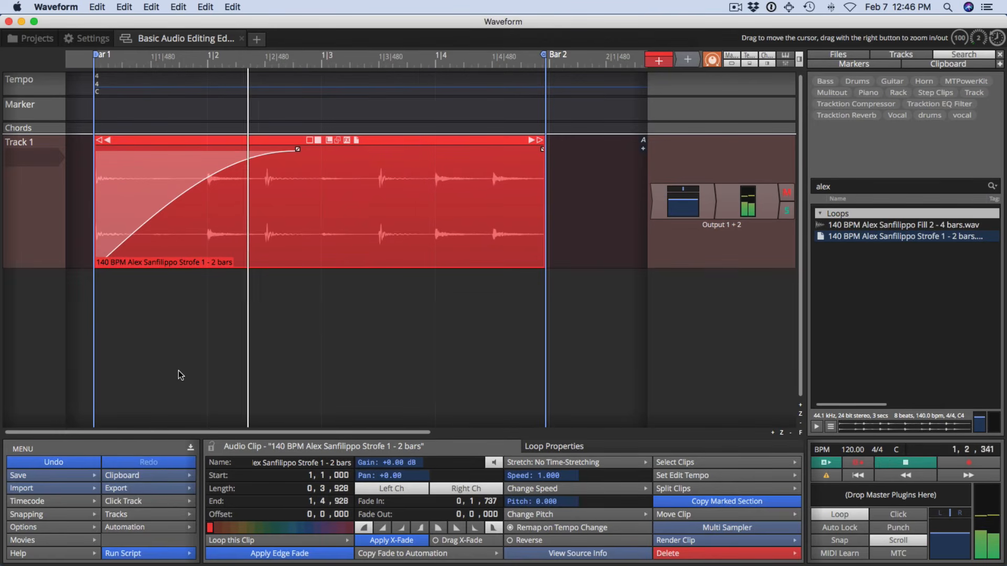
key(space)
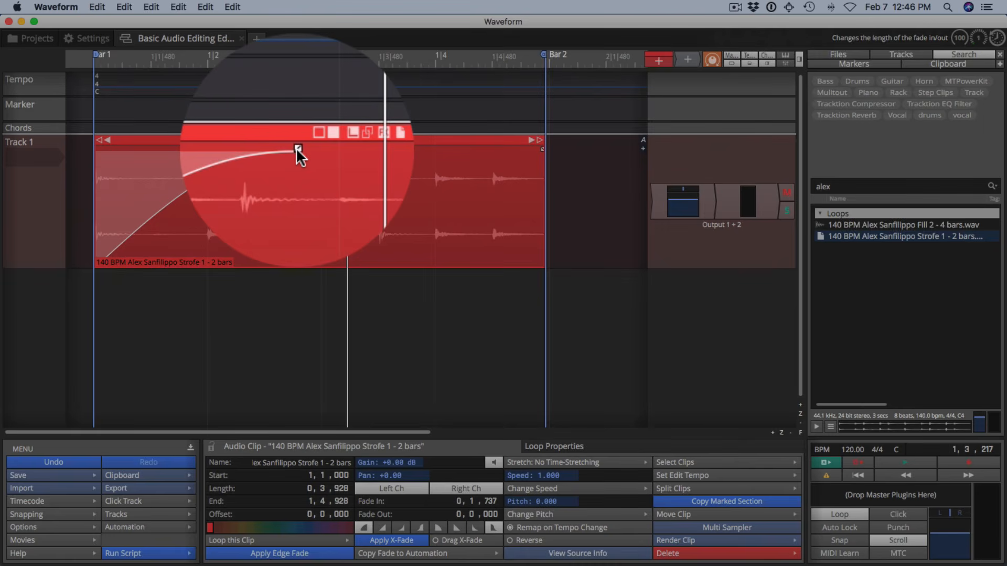
- Switch the clip's fade-in type from Volume Fade In to Speed Up, then play the loop and stop it
click(296, 147)
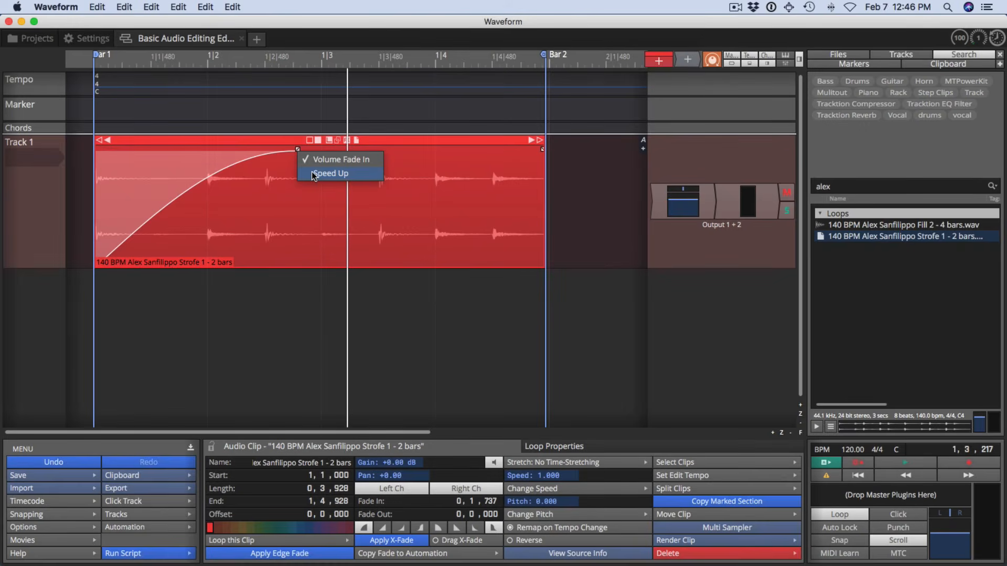
click(311, 172)
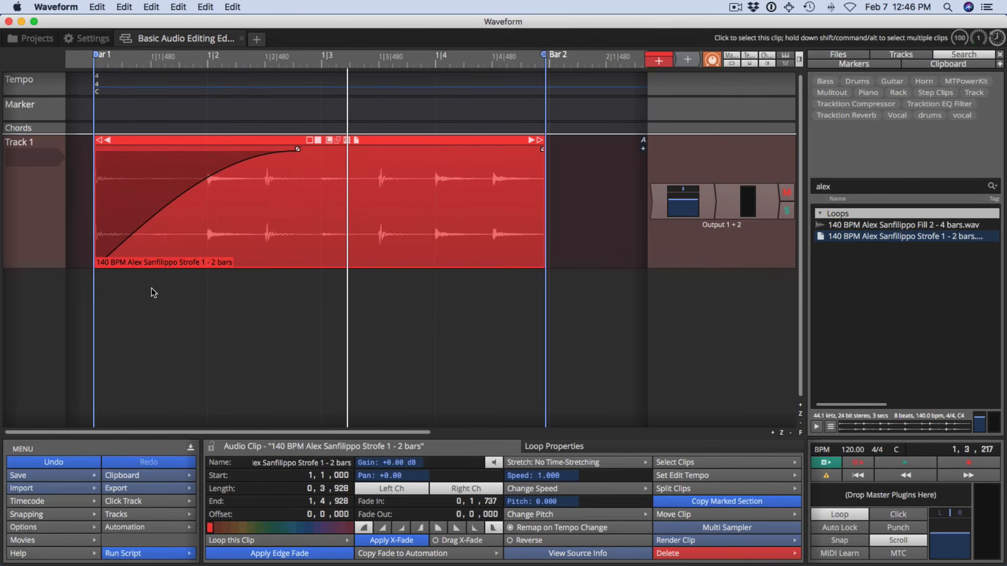
key(space)
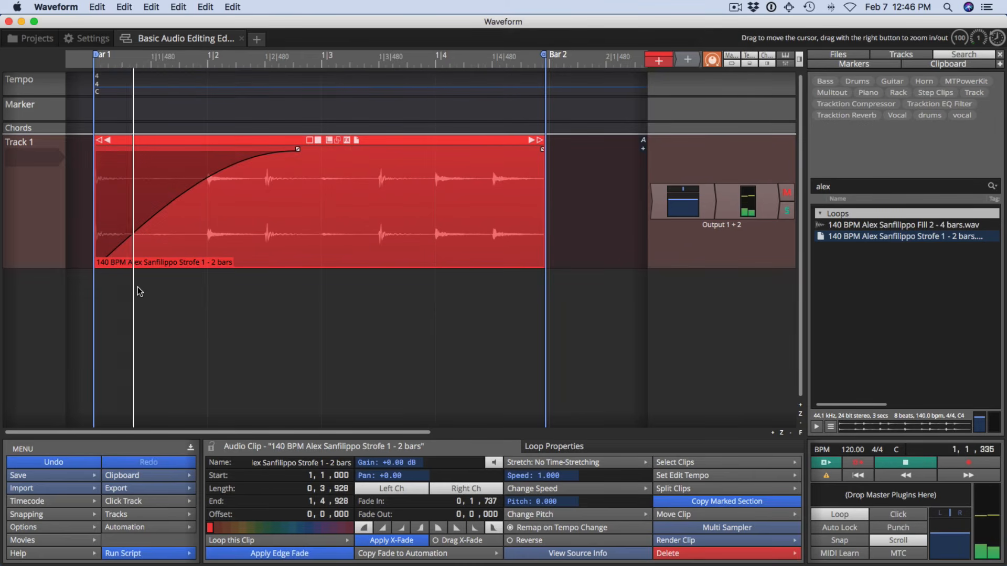
key(space)
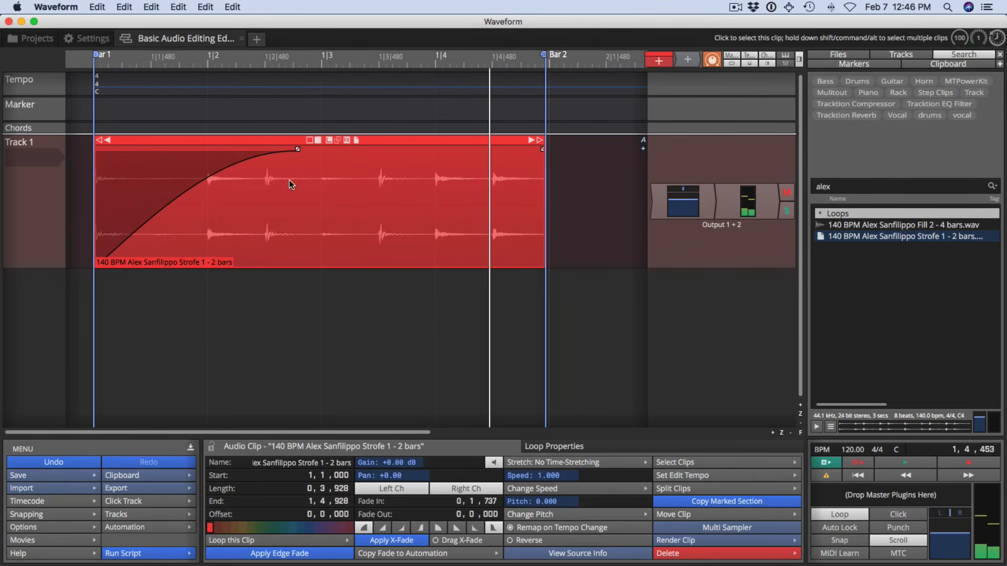
- Lengthen the Speed Up fade to about 0, 3, 117, play the loop and stop it, then reduce the length to zero
drag(298, 152, 450, 151)
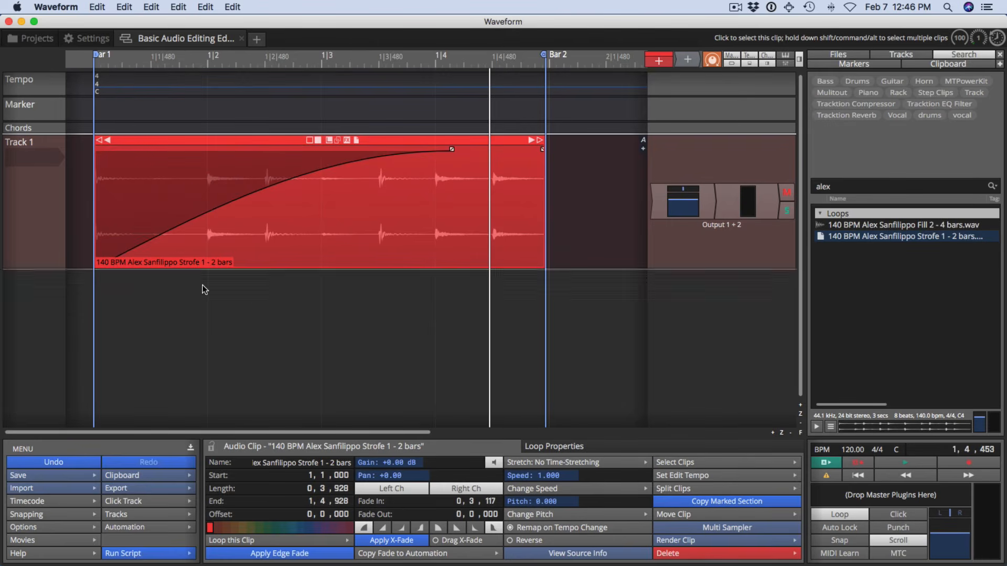
key(space)
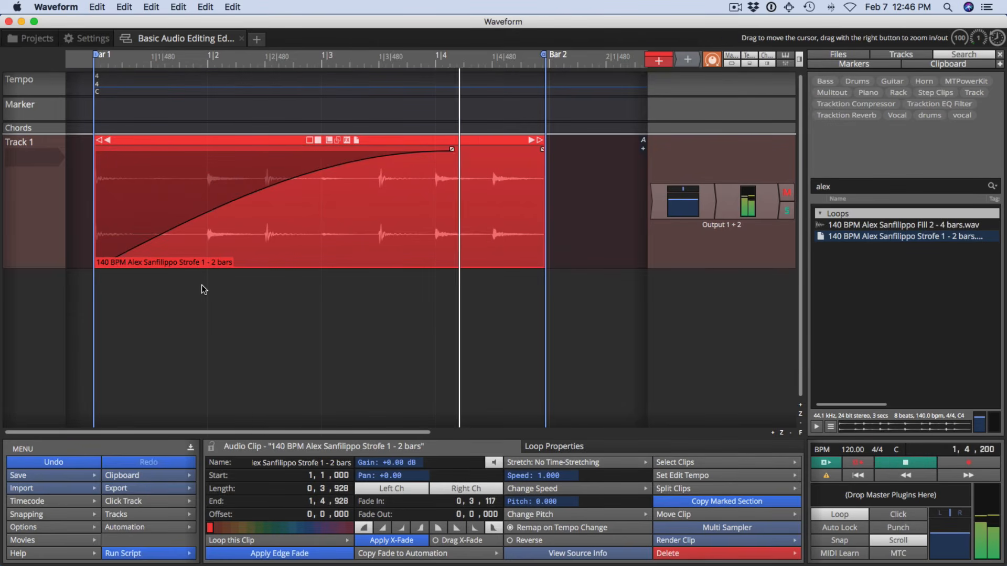
key(space)
drag(452, 150, 126, 160)
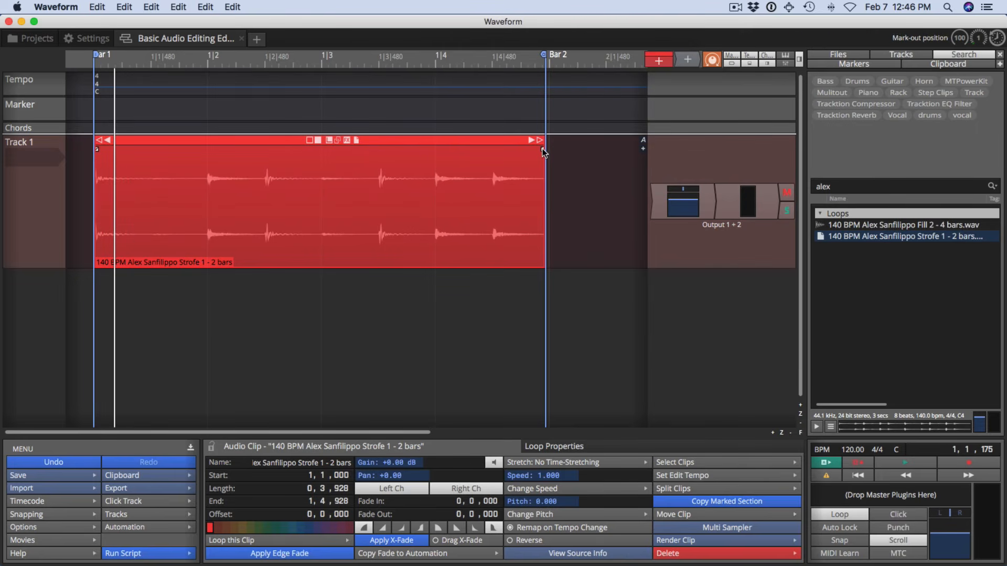
- Set the fade-out type to Slow Down, audition it at a length of about 0, 3, 101, then reduce the length to zero
click(542, 149)
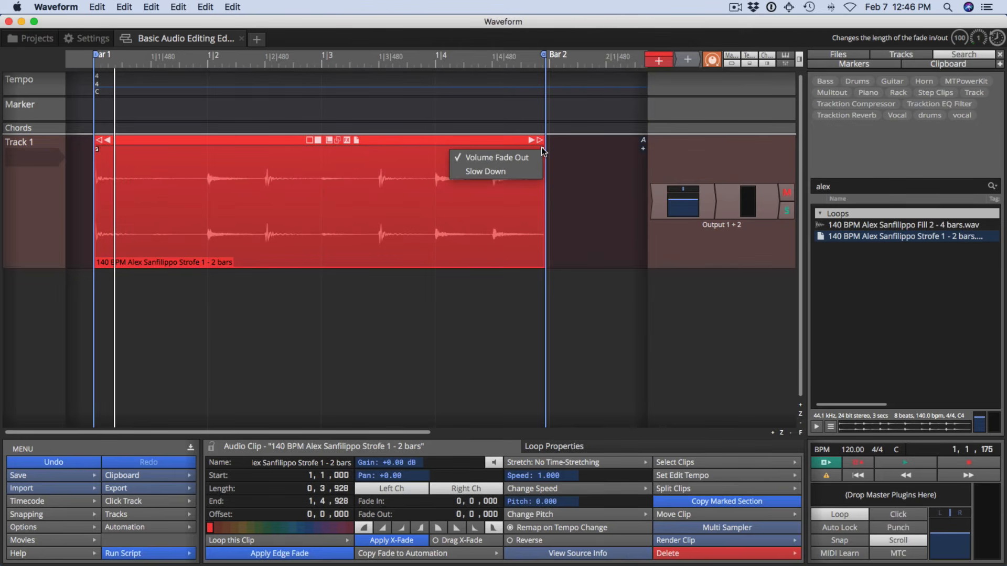
click(505, 171)
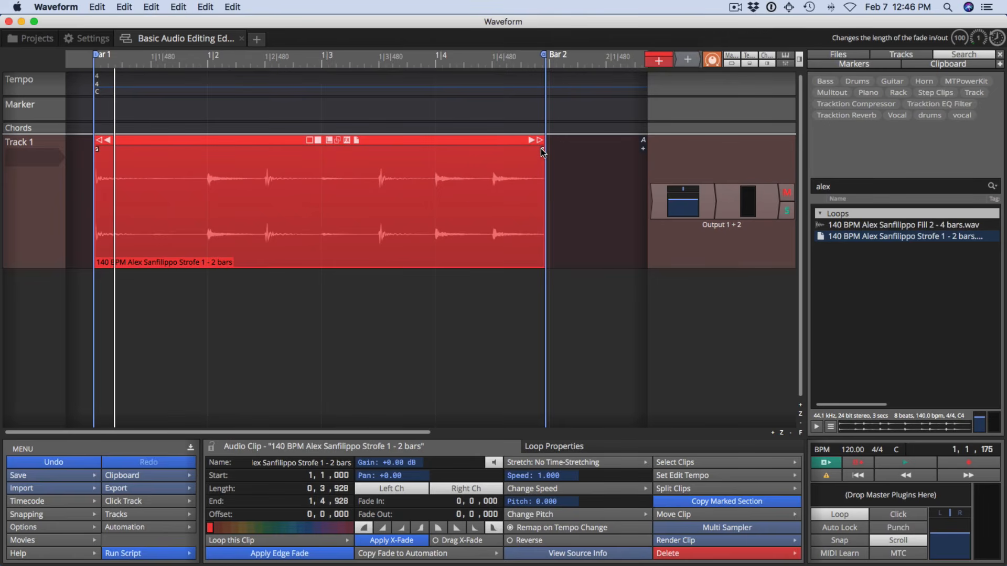
drag(540, 149, 188, 154)
key(space)
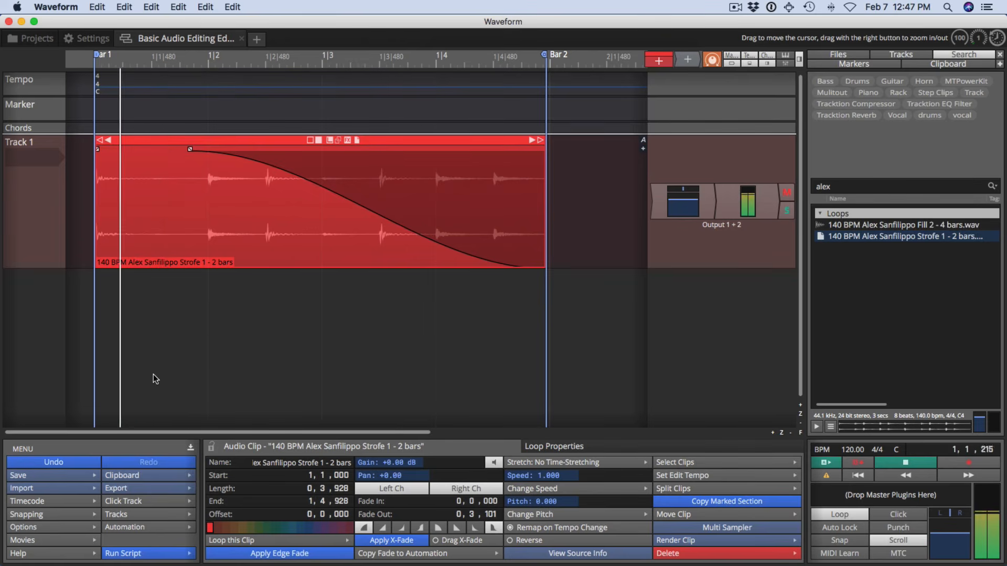
key(space)
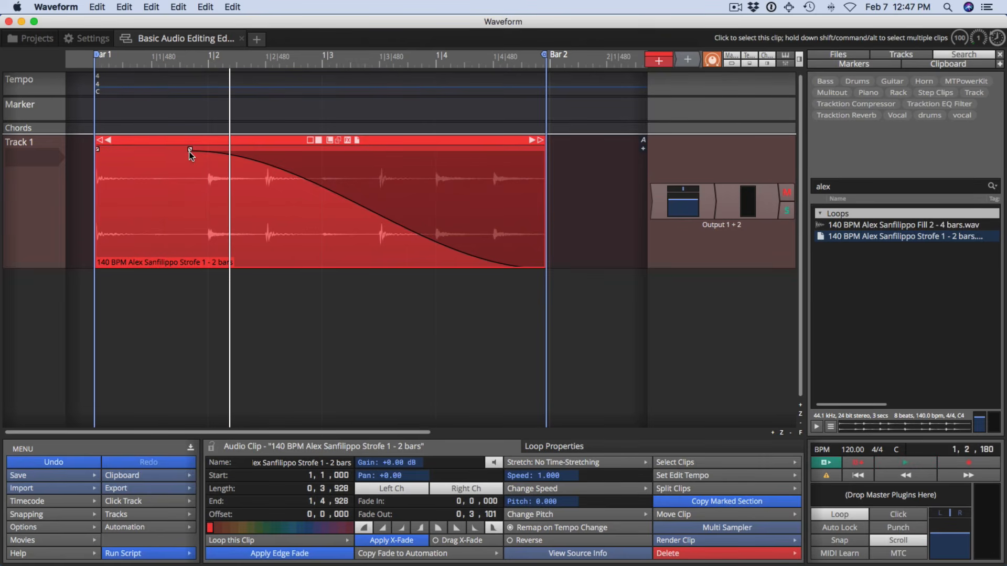
drag(189, 149, 578, 158)
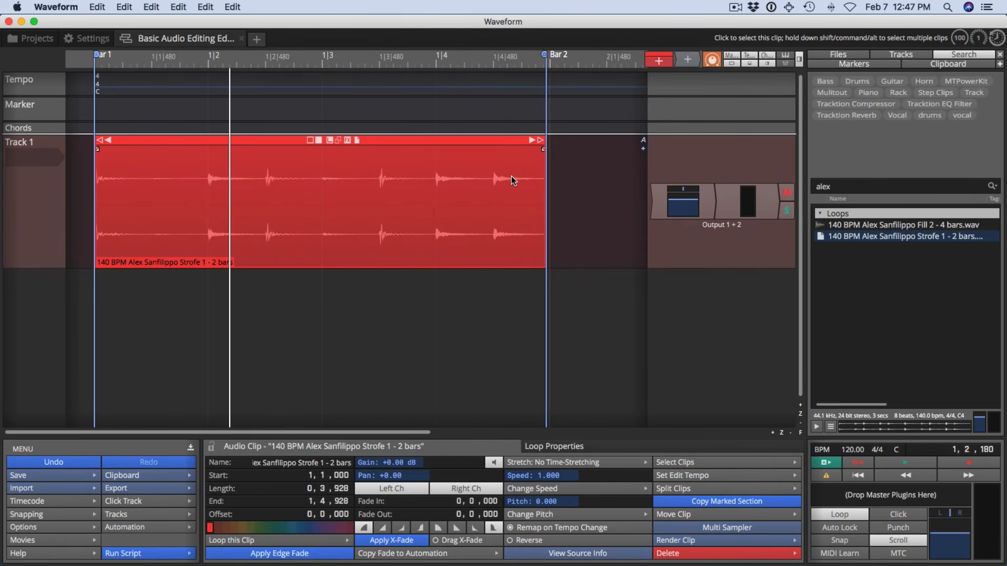
- Try reversing the clip and play it, then turn Reverse off and stop playback
click(257, 172)
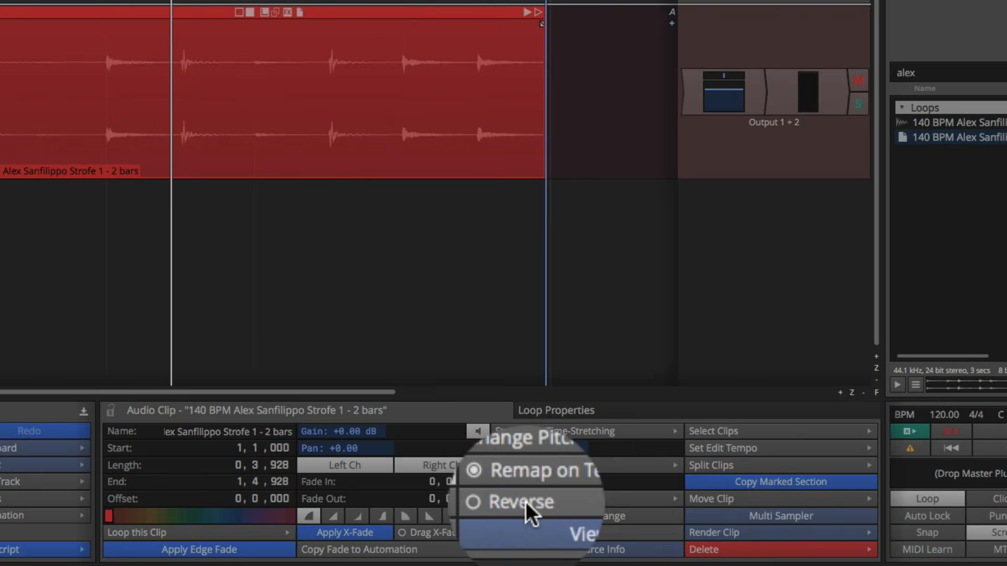
click(527, 533)
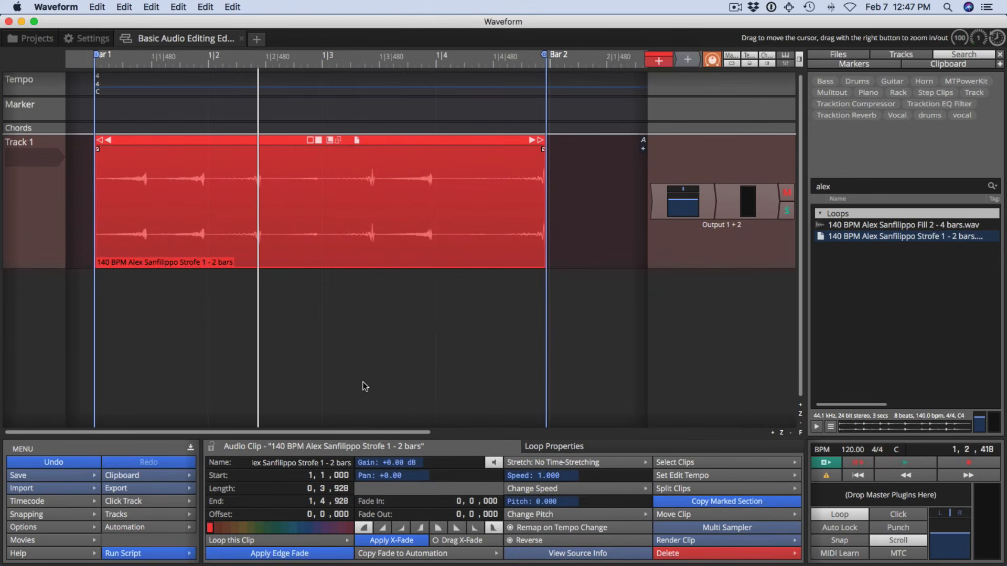
key(space)
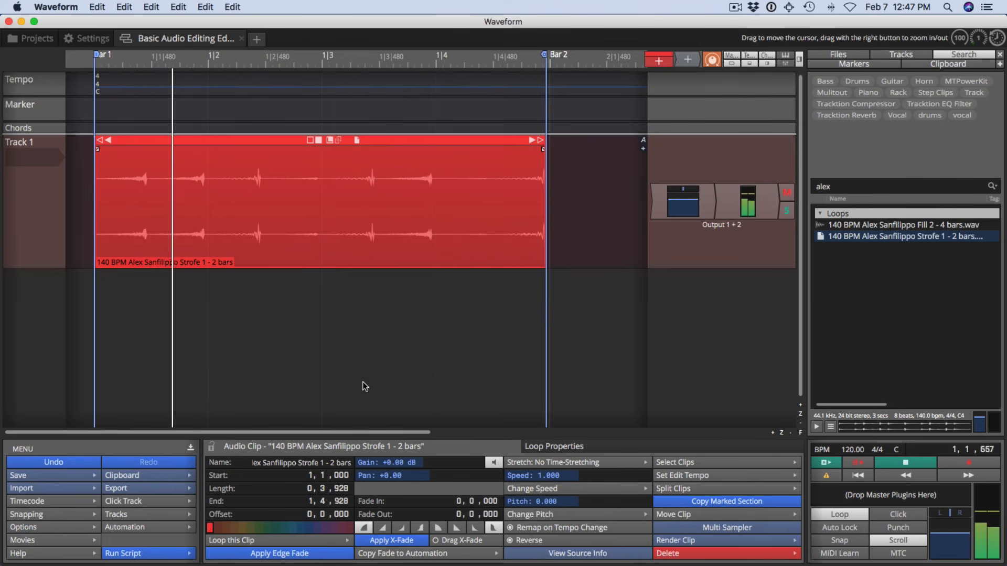
click(516, 539)
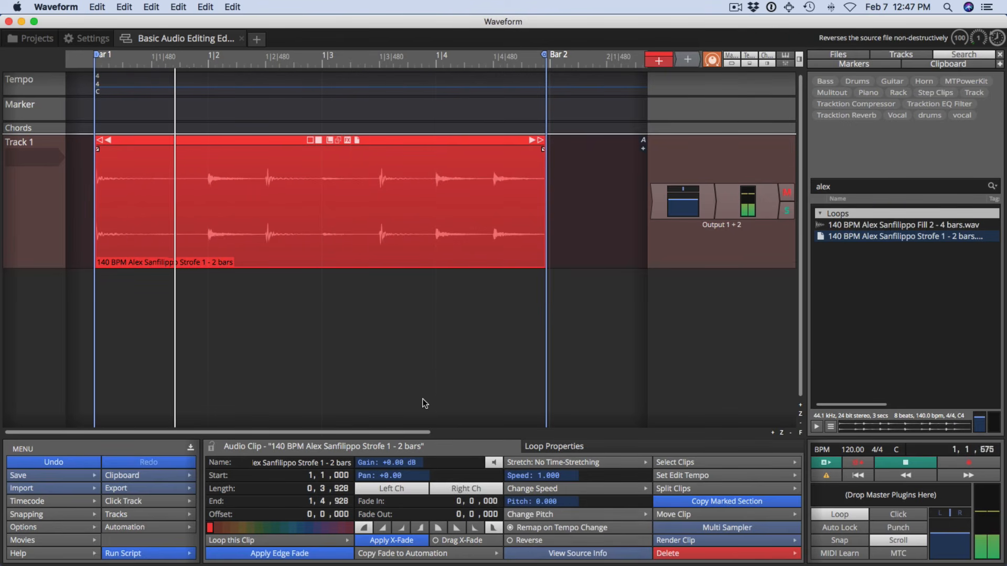
key(space)
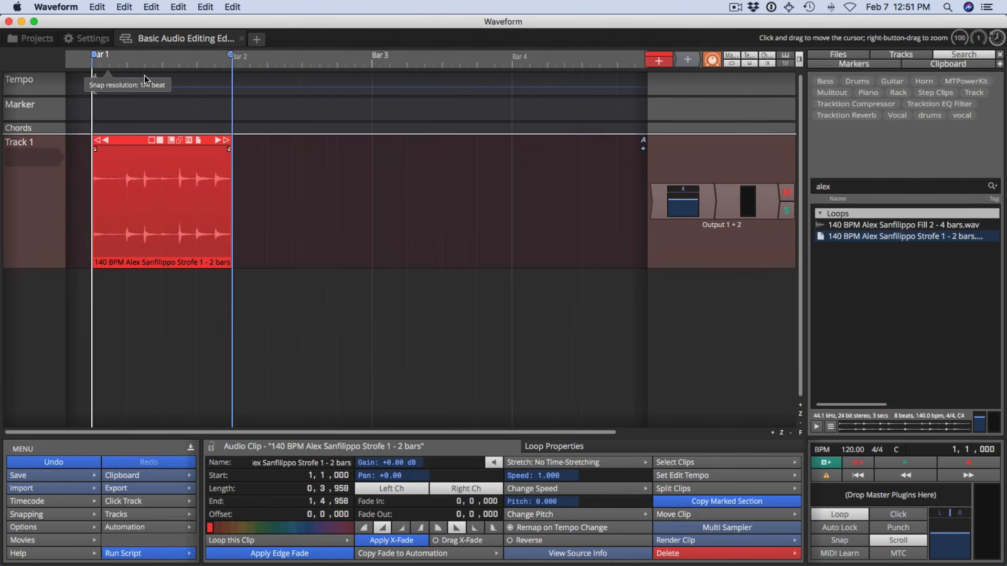
- Enable looping on the clip and extend its end to bar 17 for a length of 16 bars, then play and stop it
drag(144, 75, 140, 65)
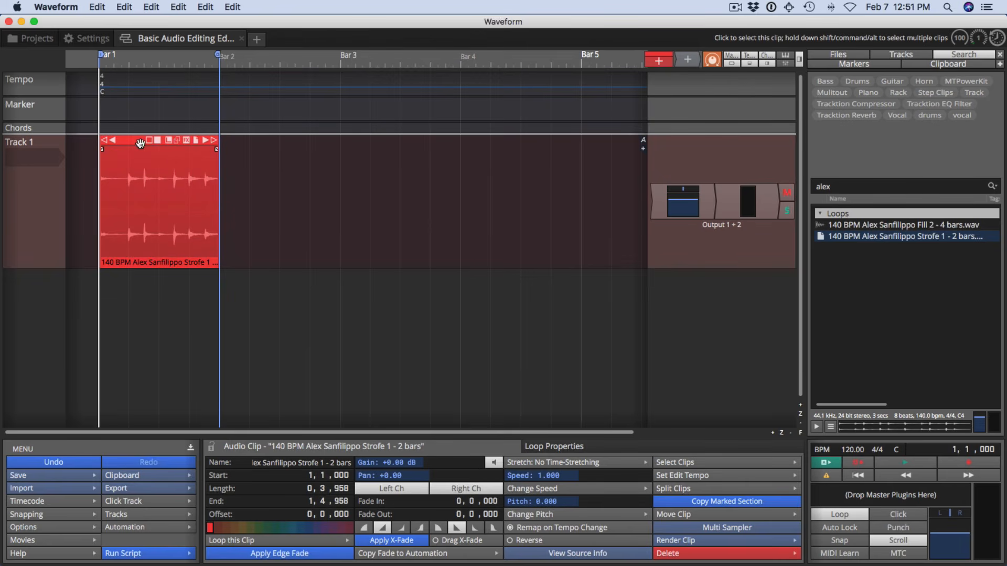
click(168, 140)
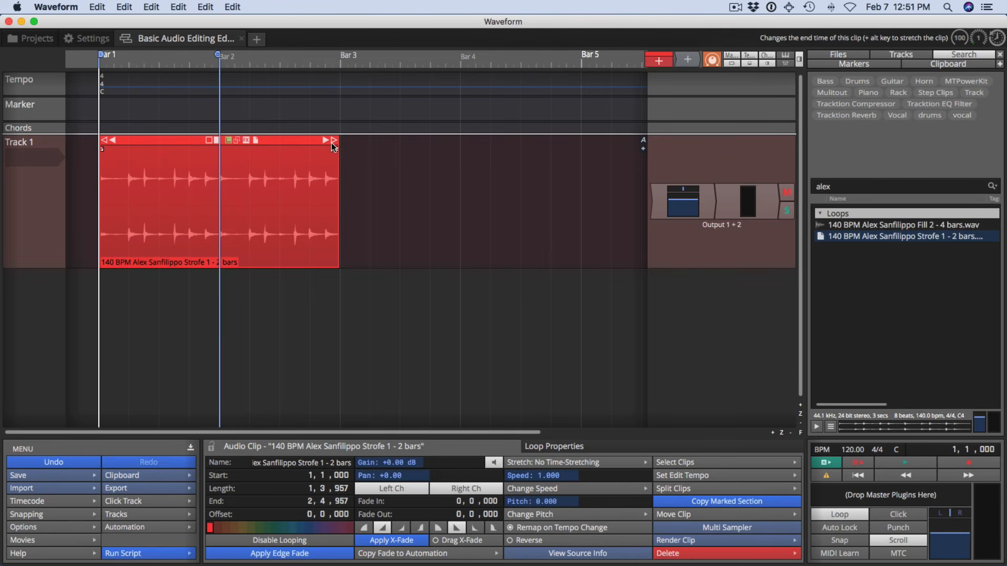
drag(333, 145, 586, 153)
scroll(580, 162, down, 8)
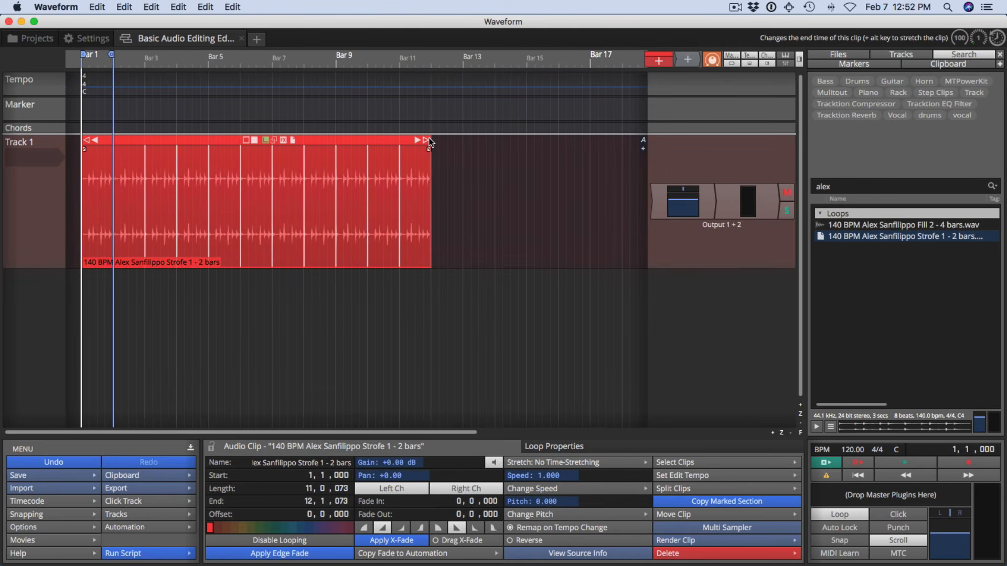
drag(431, 150, 586, 153)
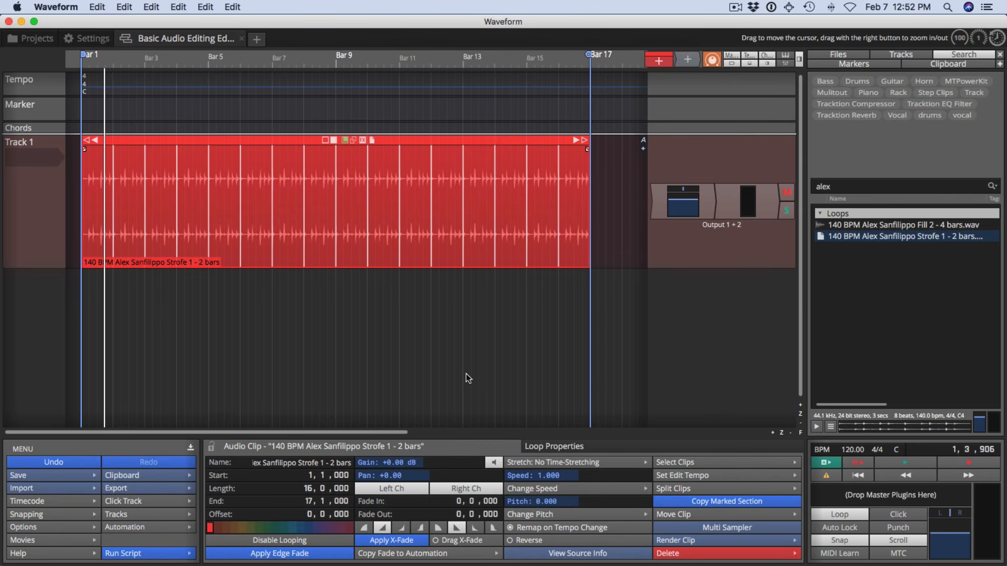
key(space)
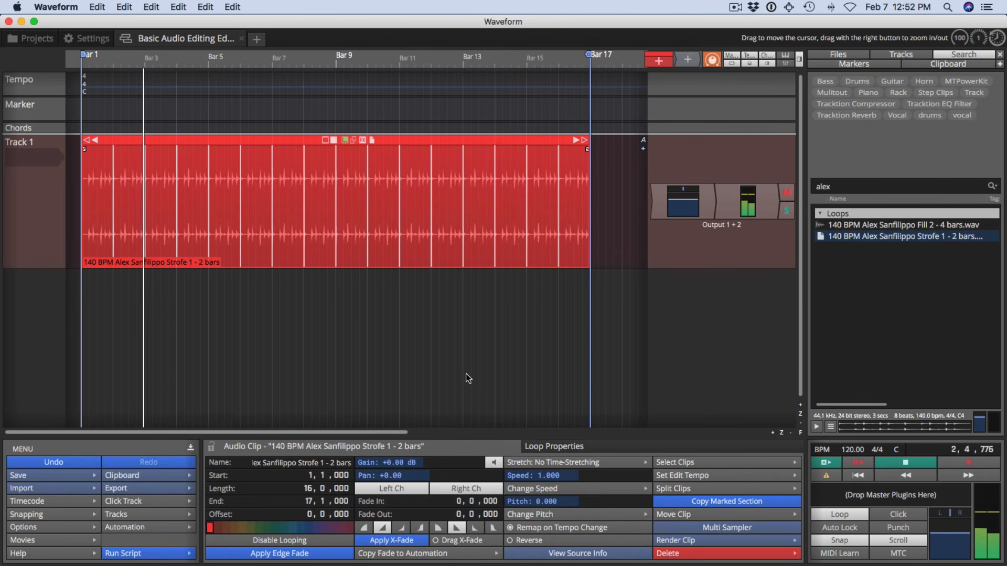
key(space)
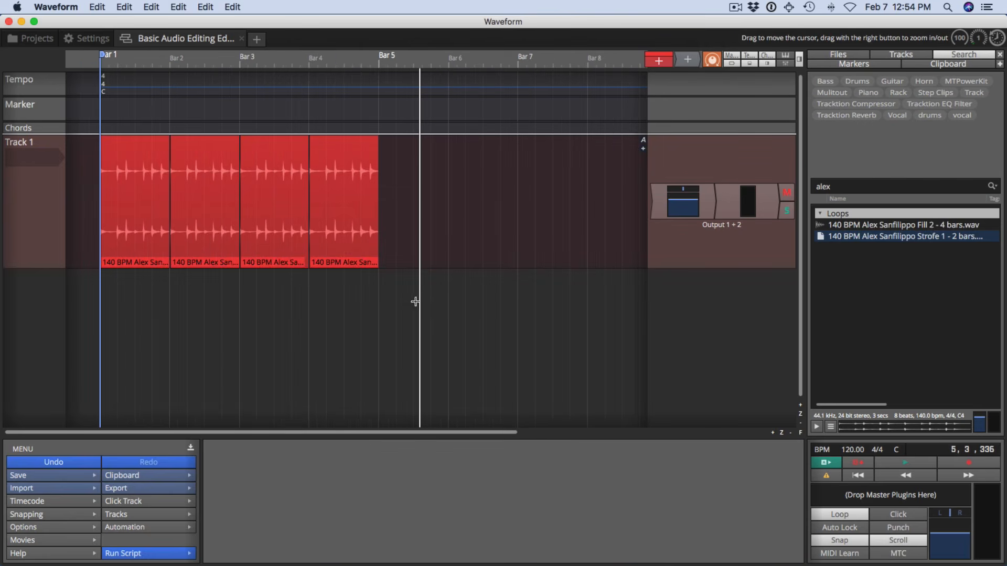
- Select all four one-bar clips on Track 1 together, then clear the selection
drag(406, 270, 127, 194)
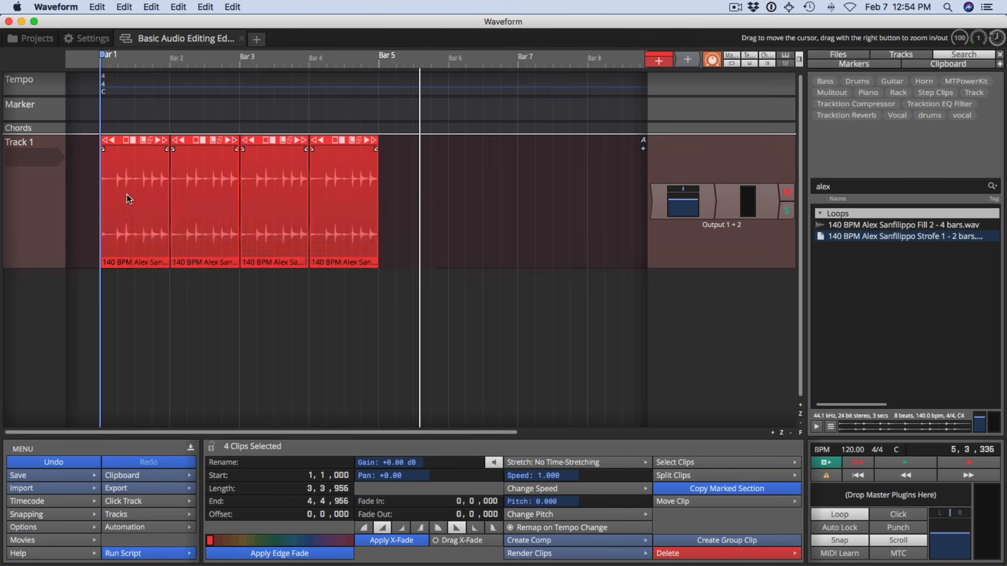
click(175, 283)
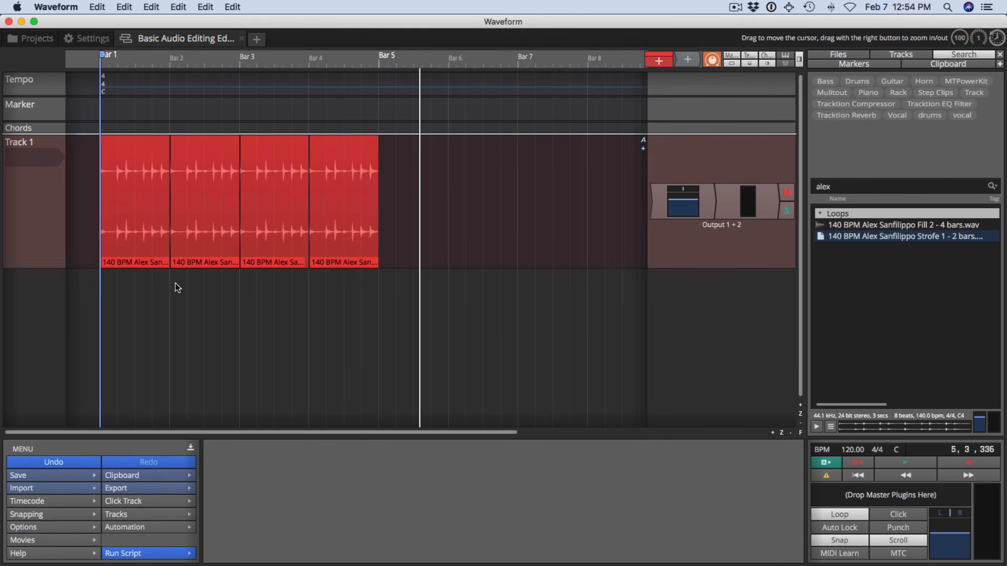